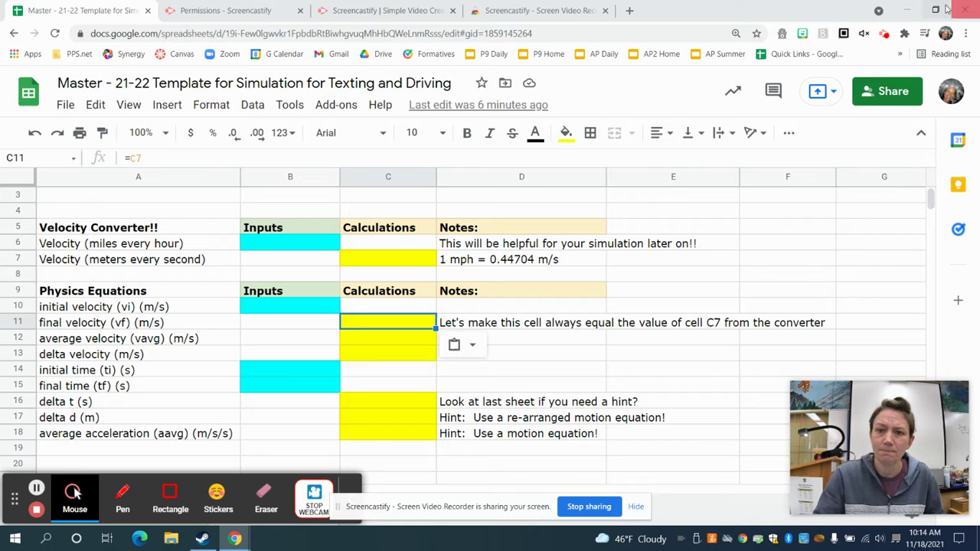
# Restore the spreadsheet window from full screen, reposition it over the other browser window and enlarge it slightly
pyautogui.click(935, 10)
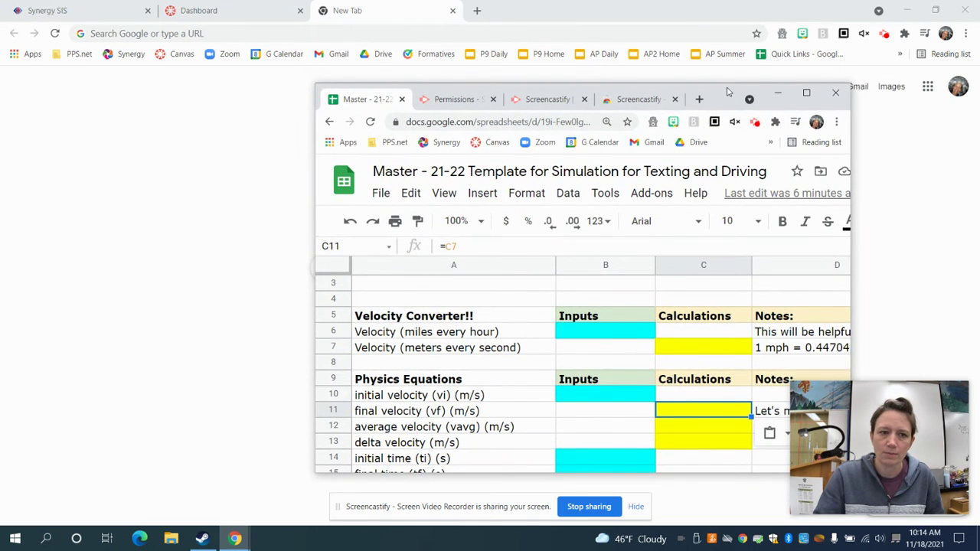
pyautogui.moveTo(728, 90); pyautogui.dragTo(474, 17)
pyautogui.moveTo(596, 399); pyautogui.dragTo(747, 495)
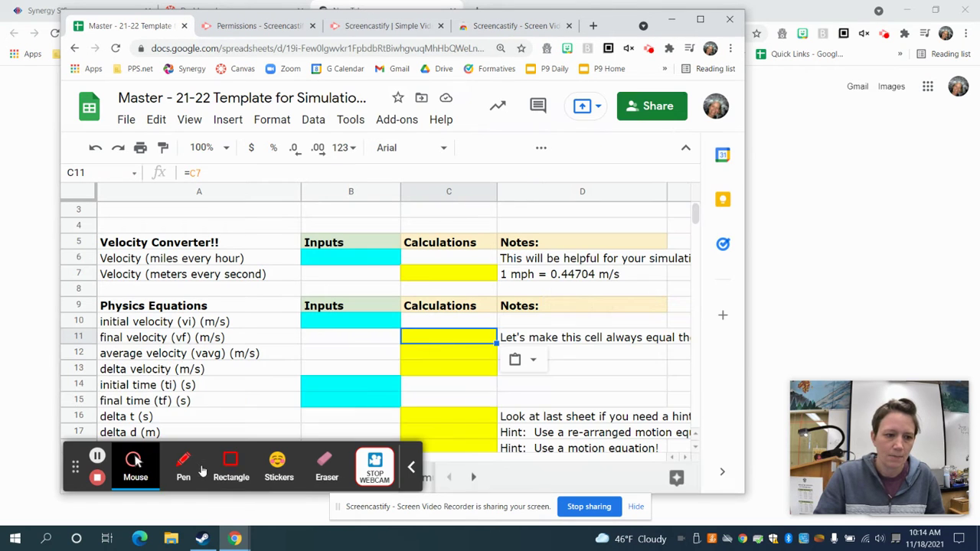
# Collapse the recording toolbar covering the sheet names and switch to the Math Practice sheet
pyautogui.click(418, 475)
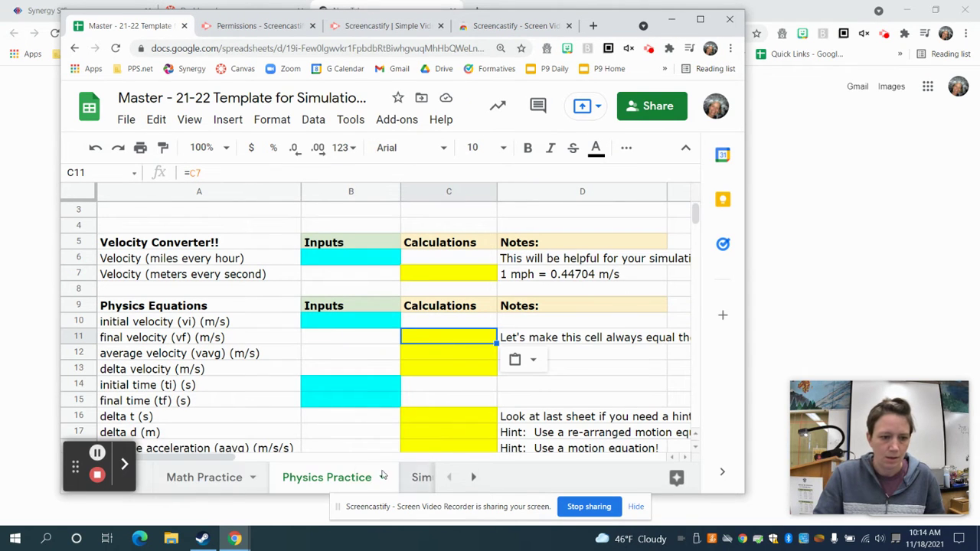
pyautogui.click(219, 481)
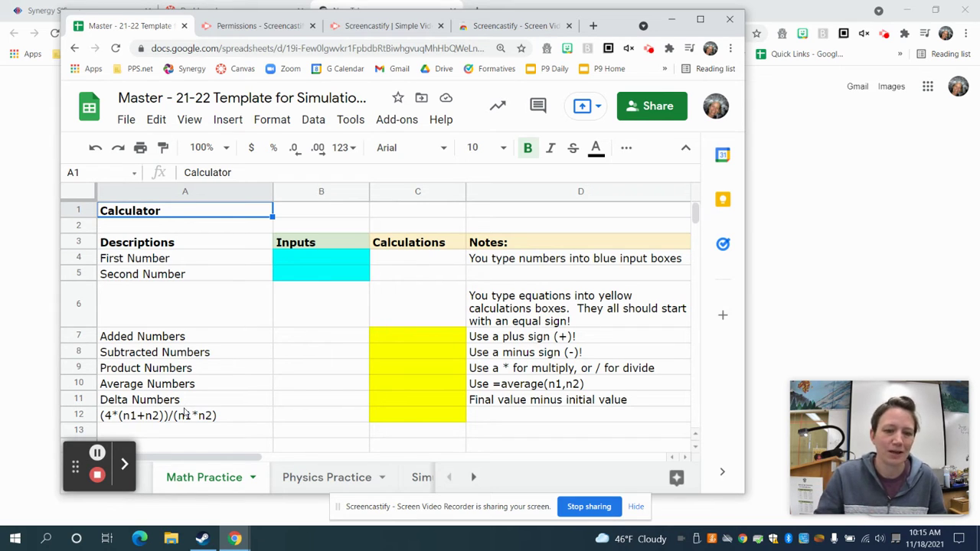
pyautogui.click(124, 463)
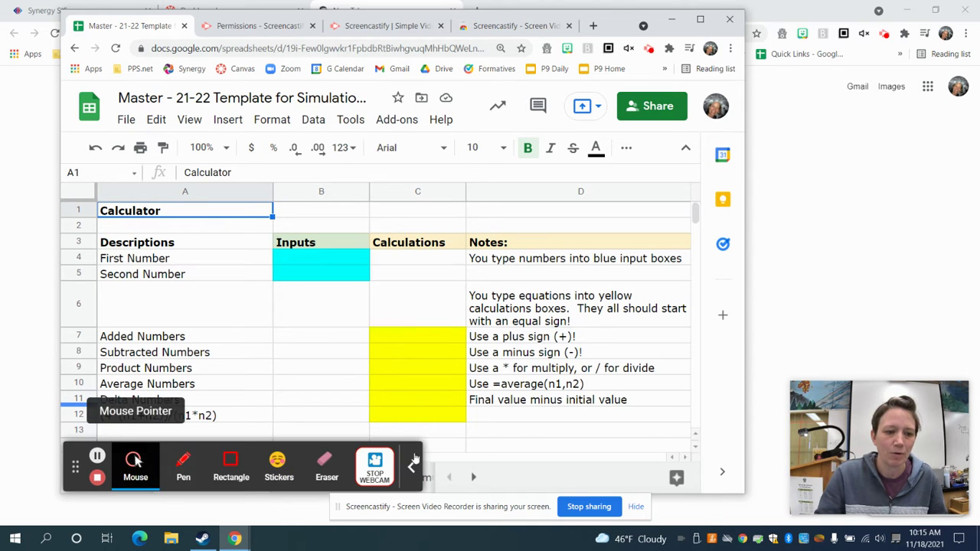
pyautogui.click(413, 465)
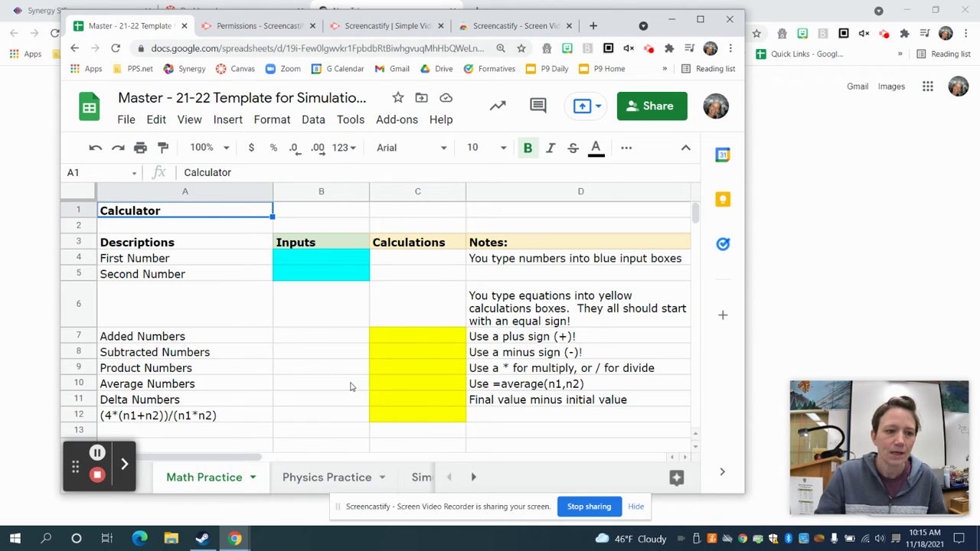
pyautogui.click(206, 265)
pyautogui.click(208, 279)
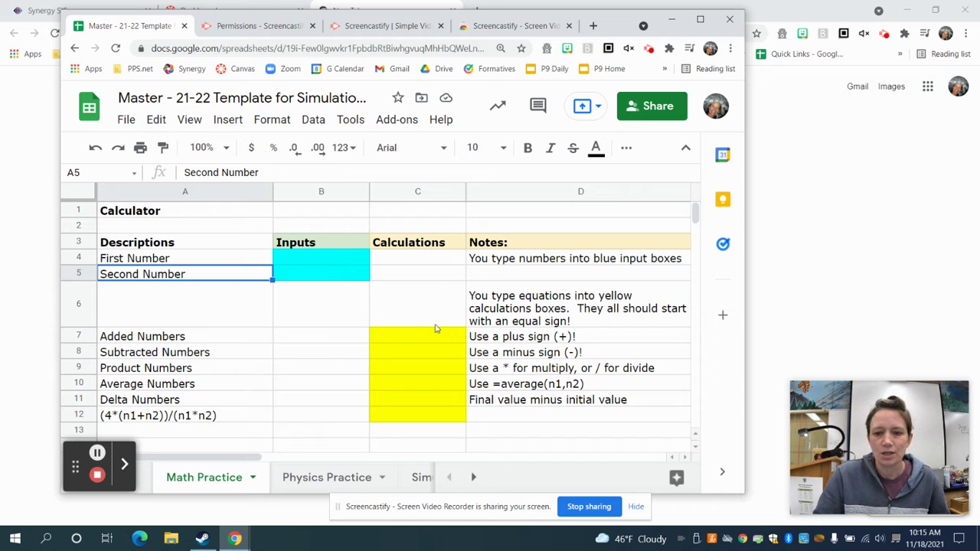
pyautogui.click(344, 261)
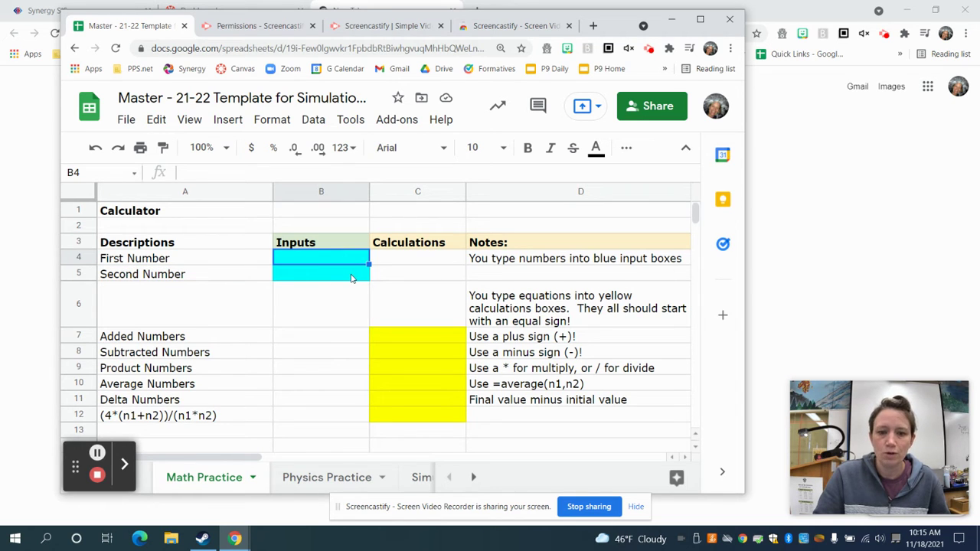
pyautogui.click(352, 278)
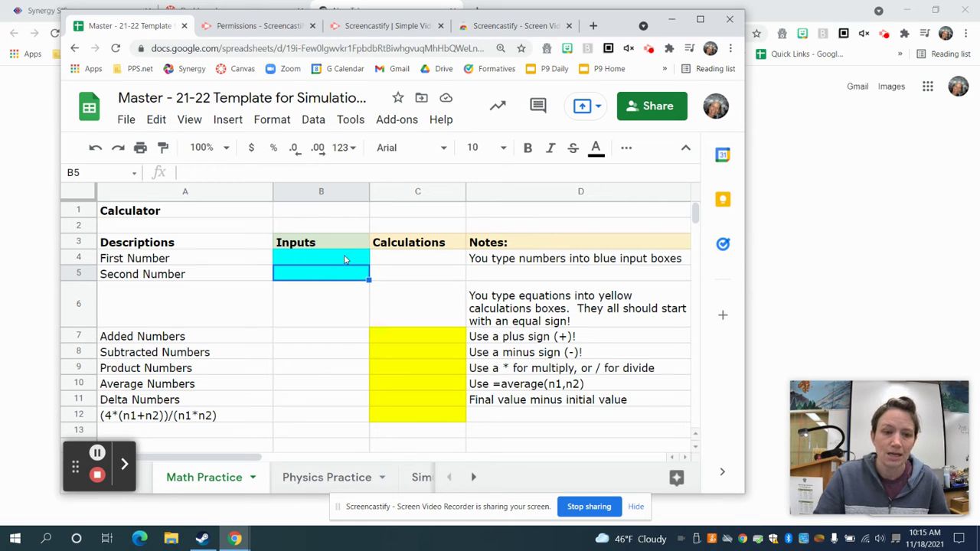
# Try 456 as the First Number and 54156 as the Second Number, and clear both input cells
pyautogui.click(347, 265)
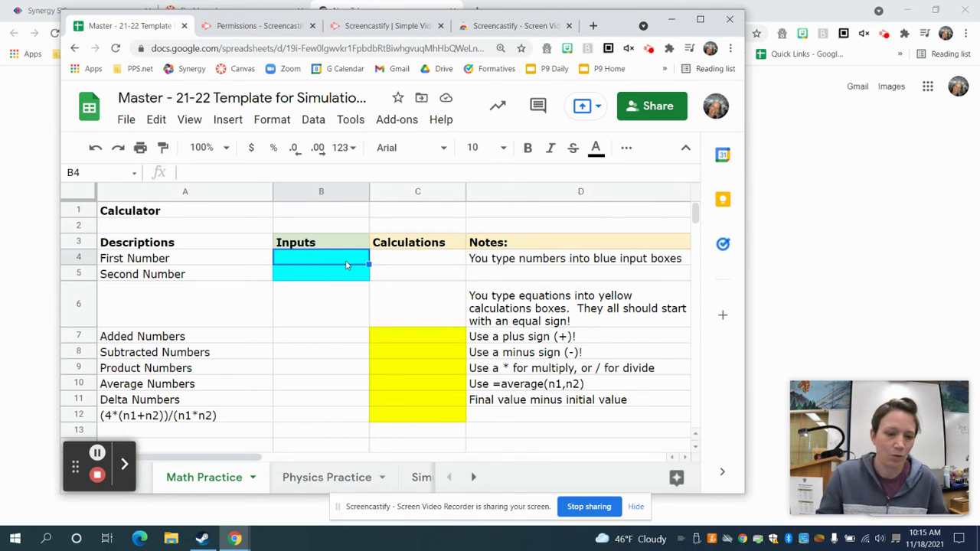
pyautogui.write('456')
pyautogui.press('Return')
pyautogui.write('54156')
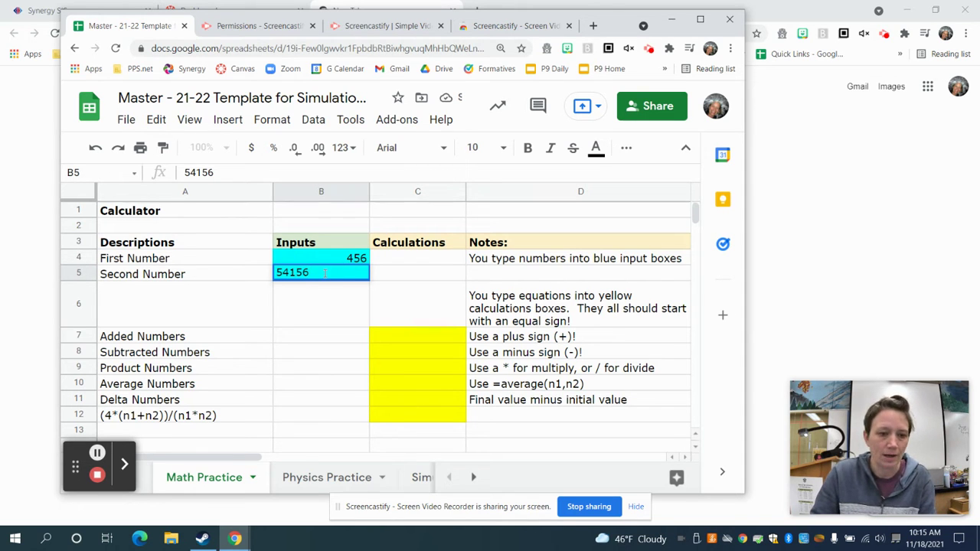
pyautogui.hotkey('ctrl', 'a')
pyautogui.press('BackSpace')
pyautogui.press('Up')
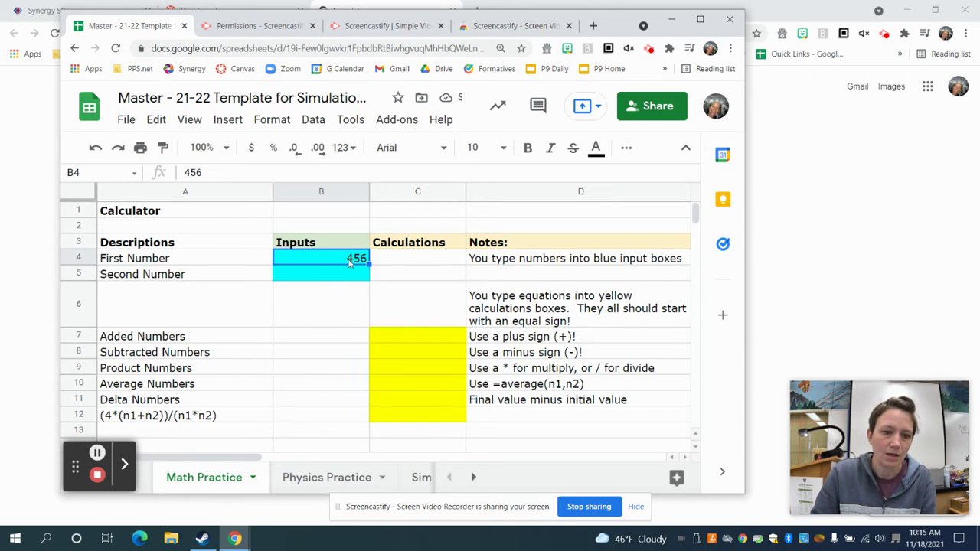
pyautogui.doubleClick(205, 173)
pyautogui.press('BackSpace')
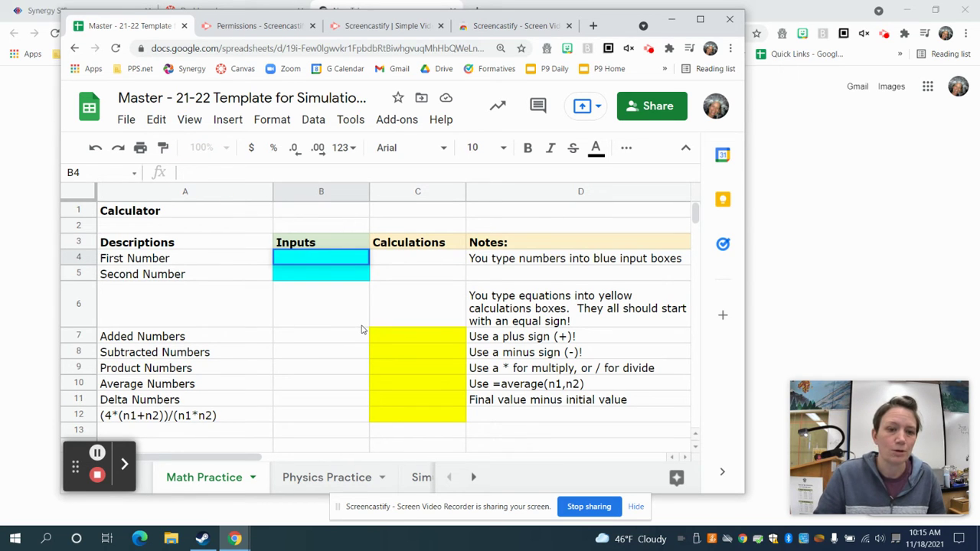
pyautogui.click(416, 192)
pyautogui.click(425, 336)
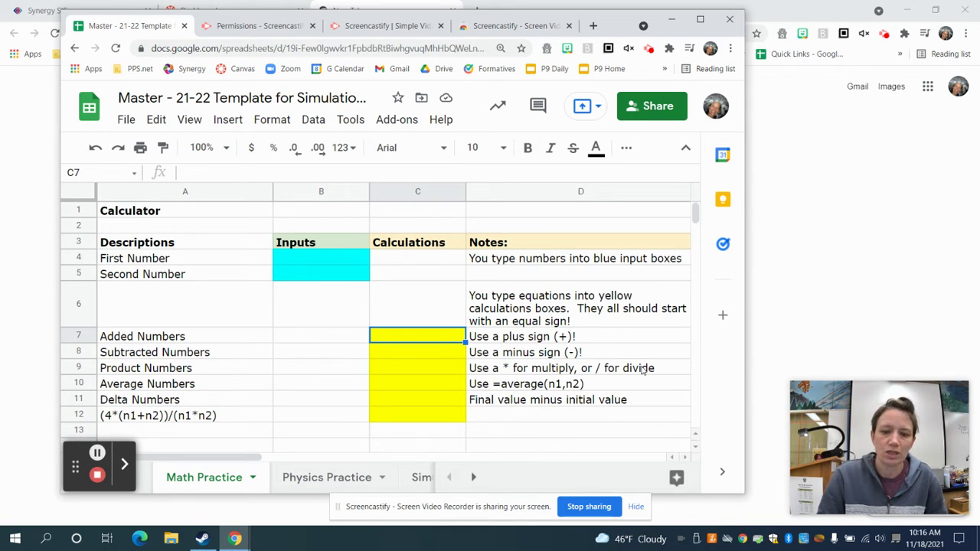
pyautogui.write('=')
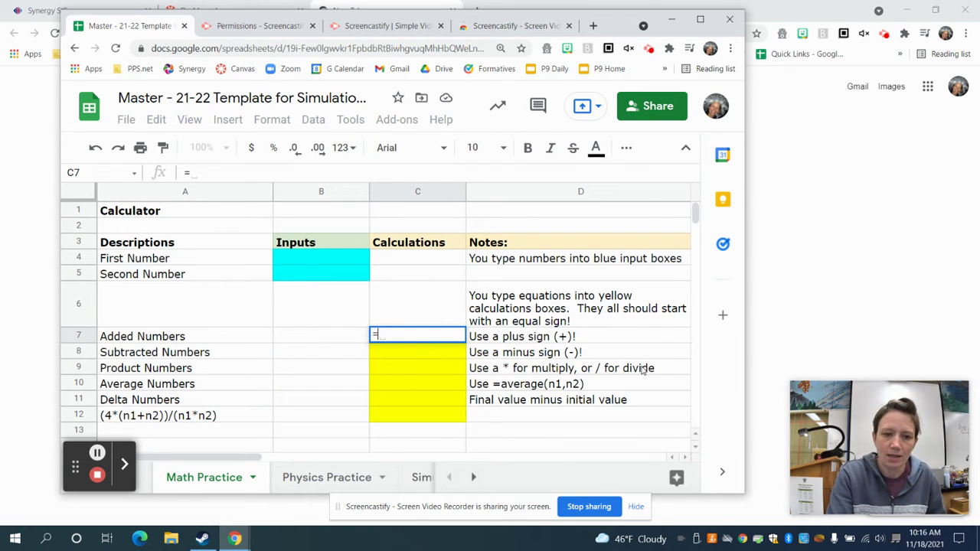
pyautogui.press('Escape')
pyautogui.press('Down')
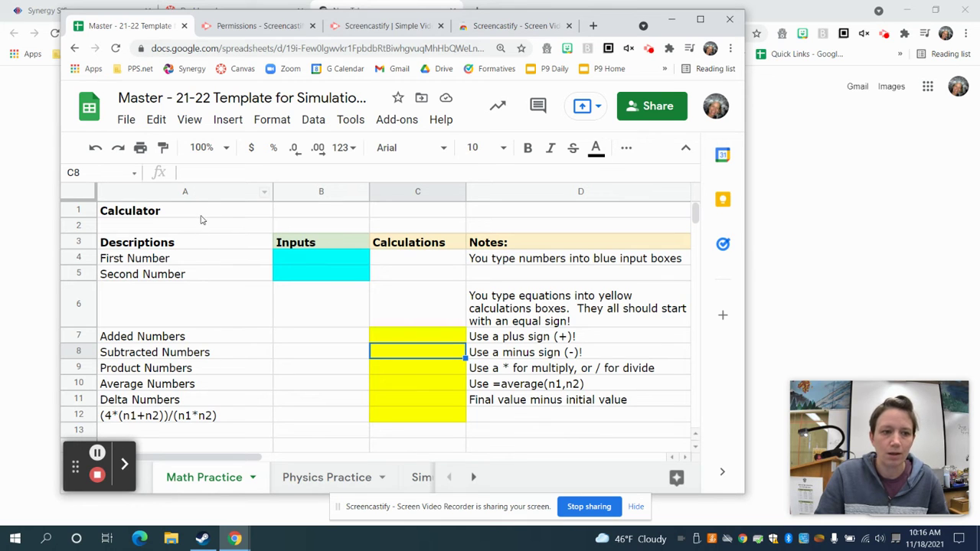
pyautogui.click(204, 192)
pyautogui.click(361, 192)
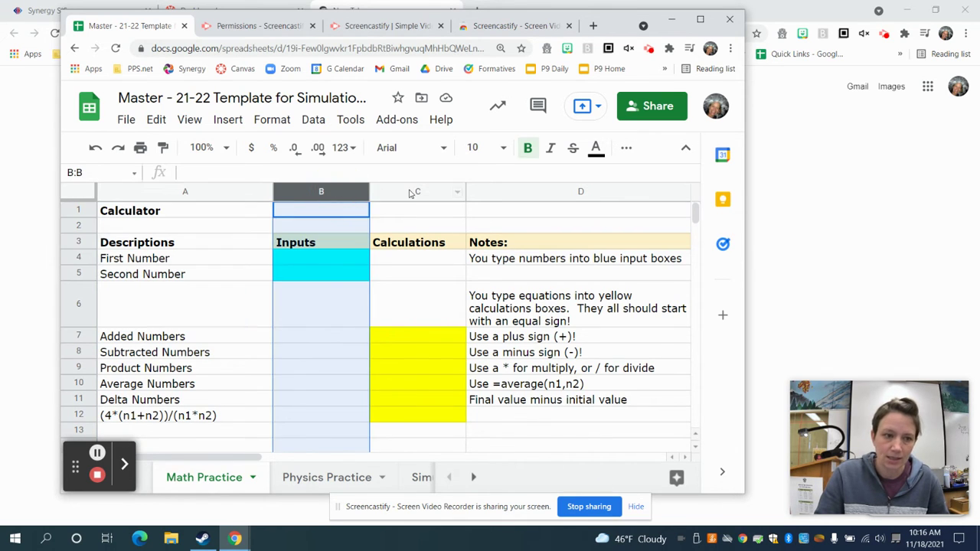
pyautogui.click(409, 193)
pyautogui.click(76, 214)
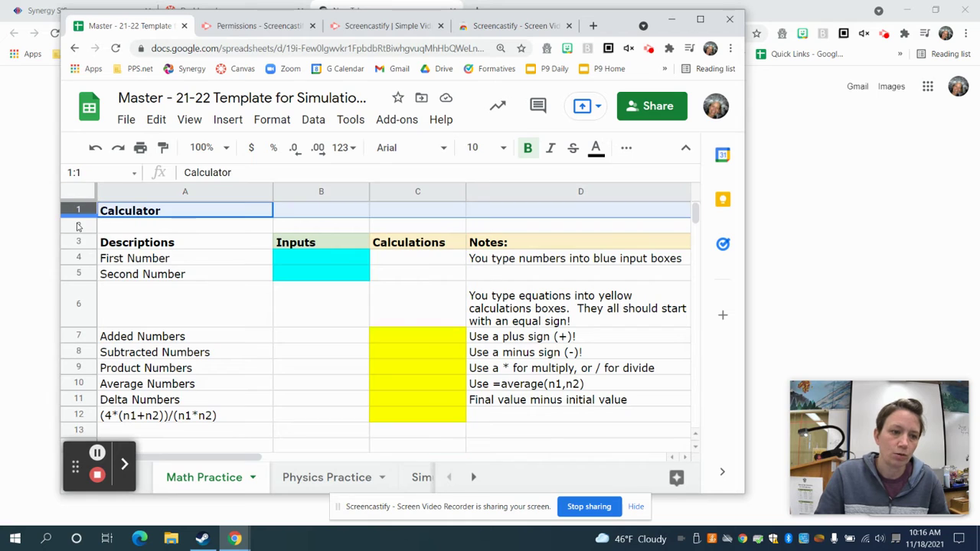
pyautogui.click(149, 315)
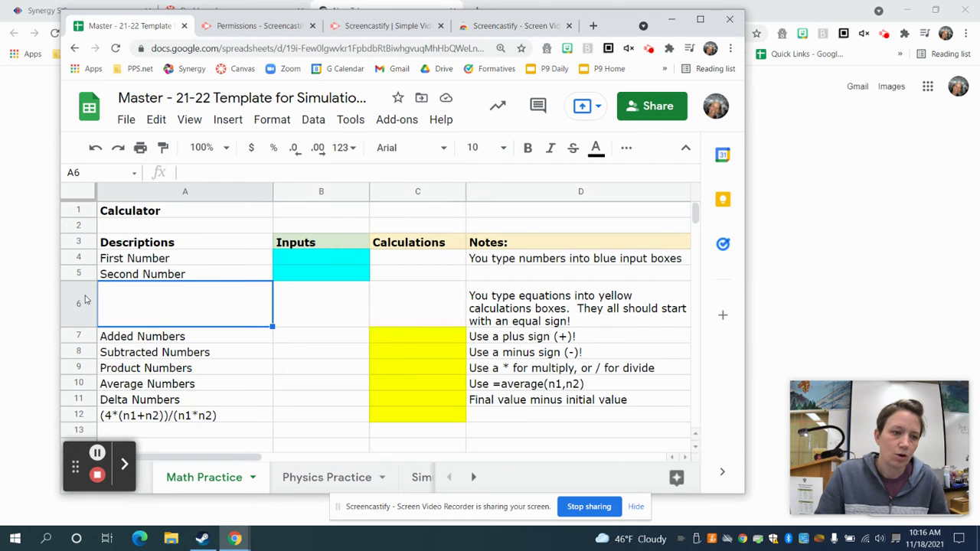
pyautogui.click(170, 215)
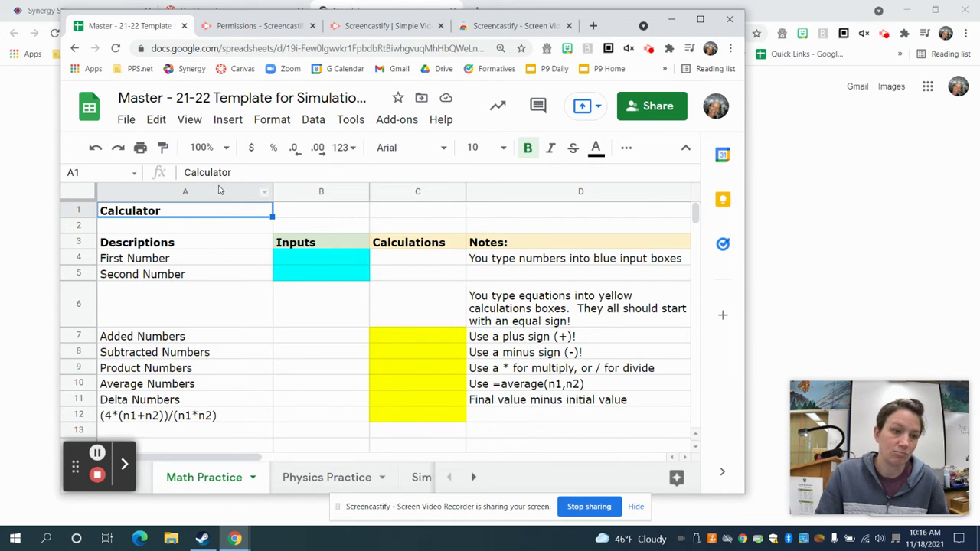
# Enter 12 as the First Number in B4 and 21 as the Second Number in B5
pyautogui.click(326, 261)
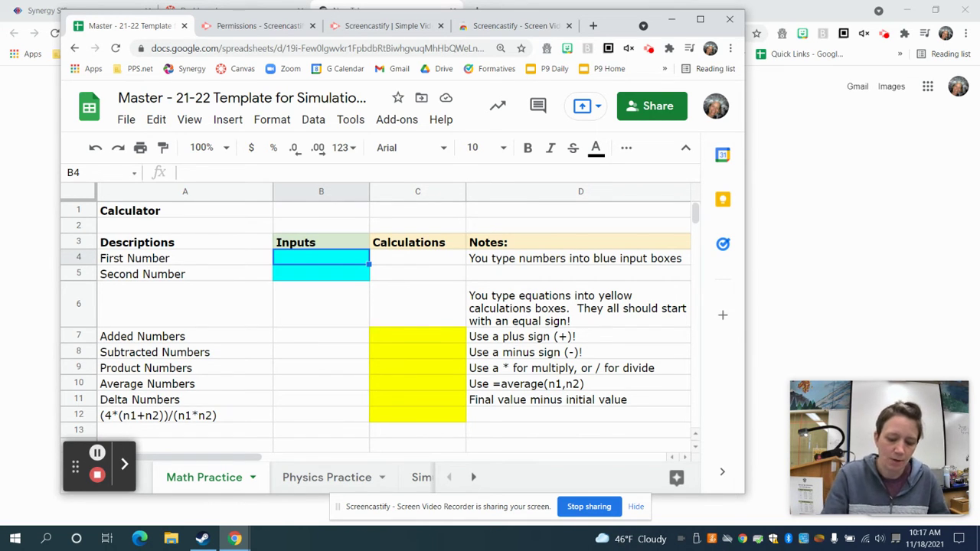
pyautogui.write('12')
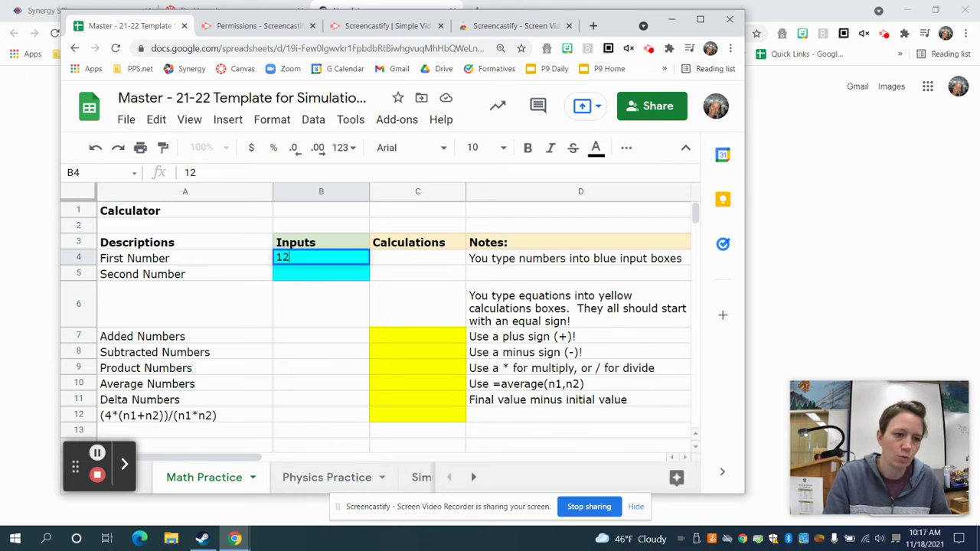
pyautogui.press('Return')
pyautogui.write('21')
pyautogui.press('Return')
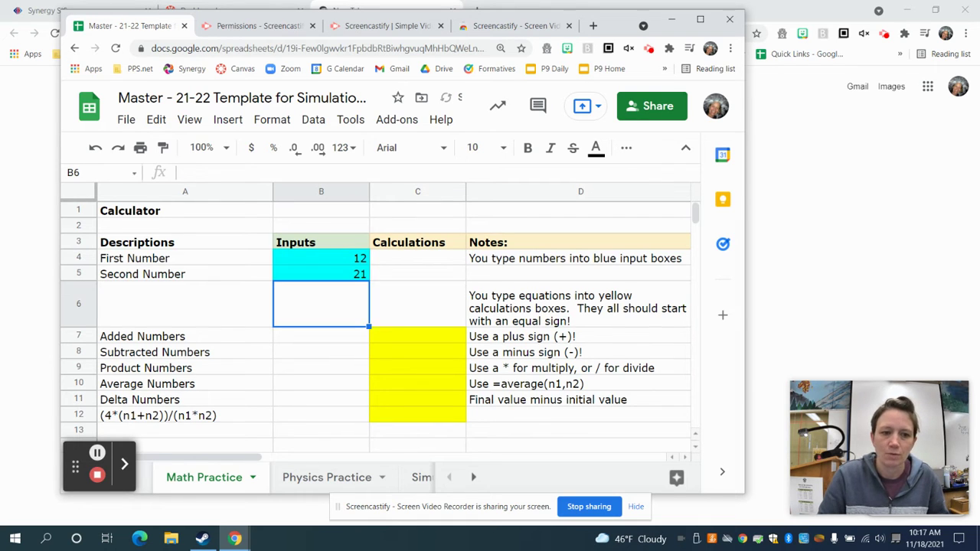
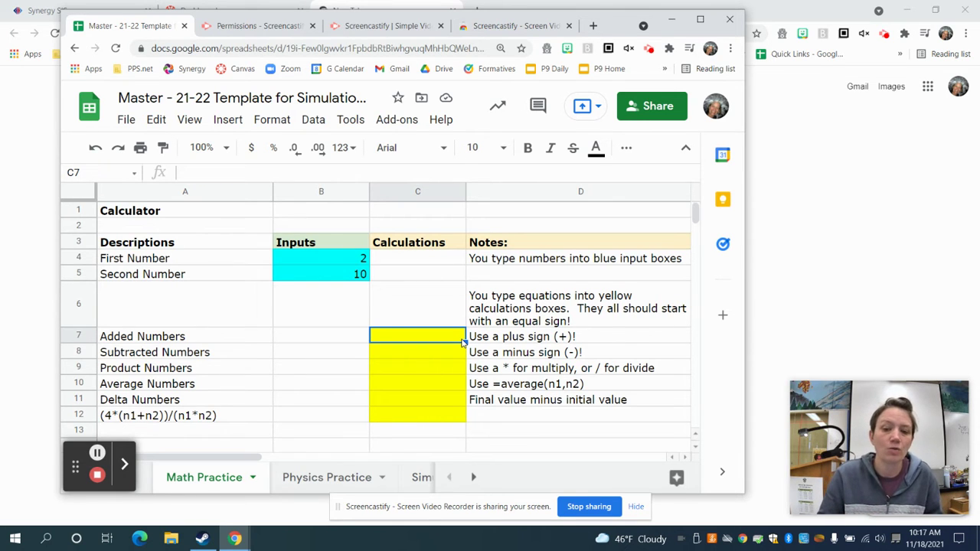
# Enter the formula =B4+B5 in C7 to calculate Added Numbers from the two inputs
pyautogui.click(352, 264)
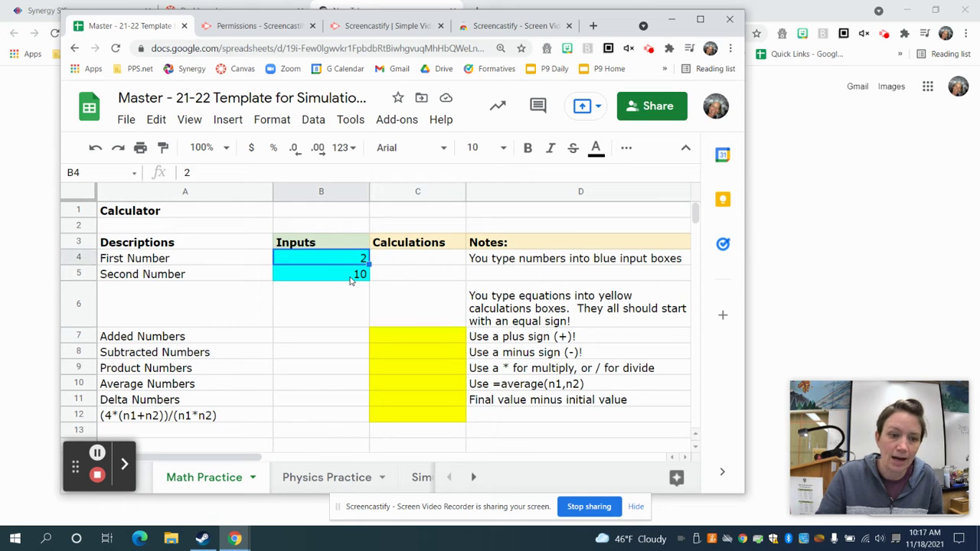
pyautogui.click(351, 279)
pyautogui.click(425, 336)
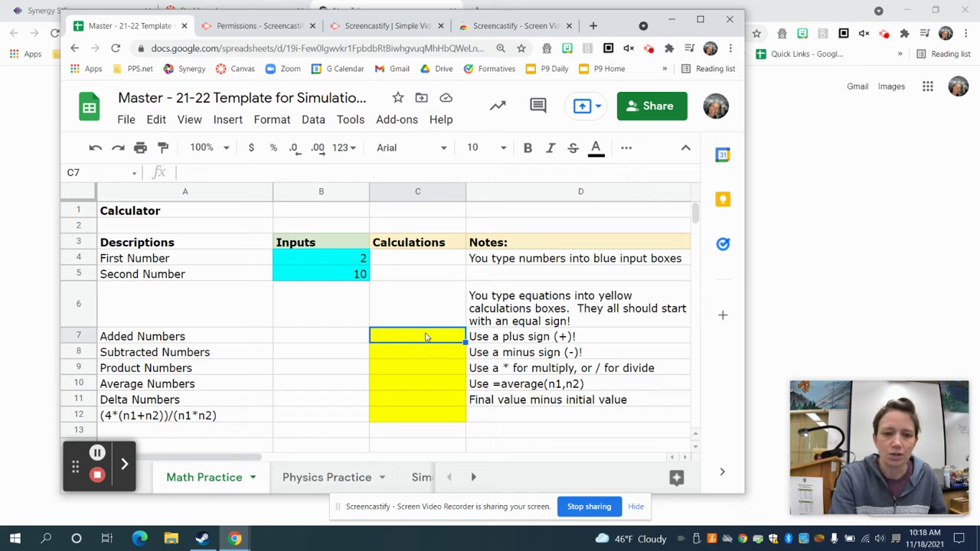
pyautogui.write('=')
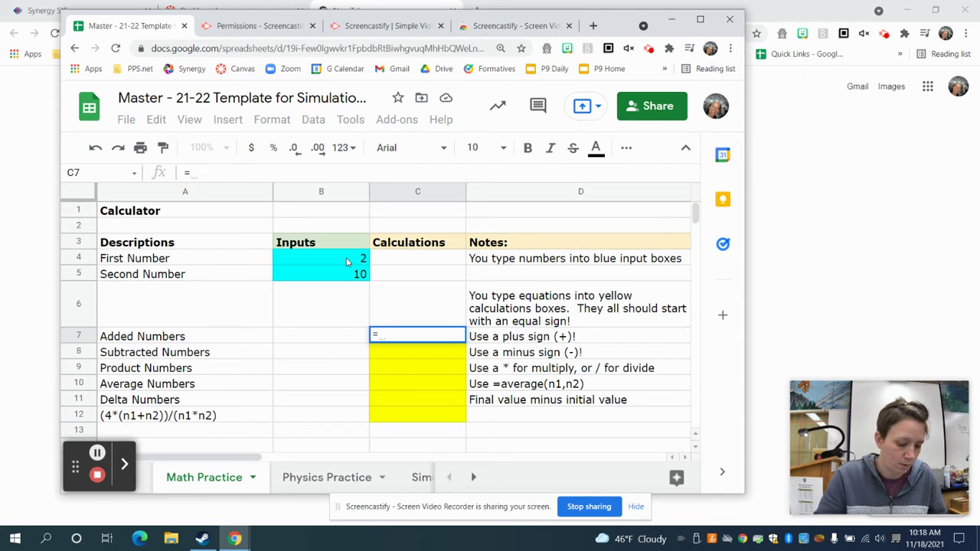
pyautogui.write('b4')
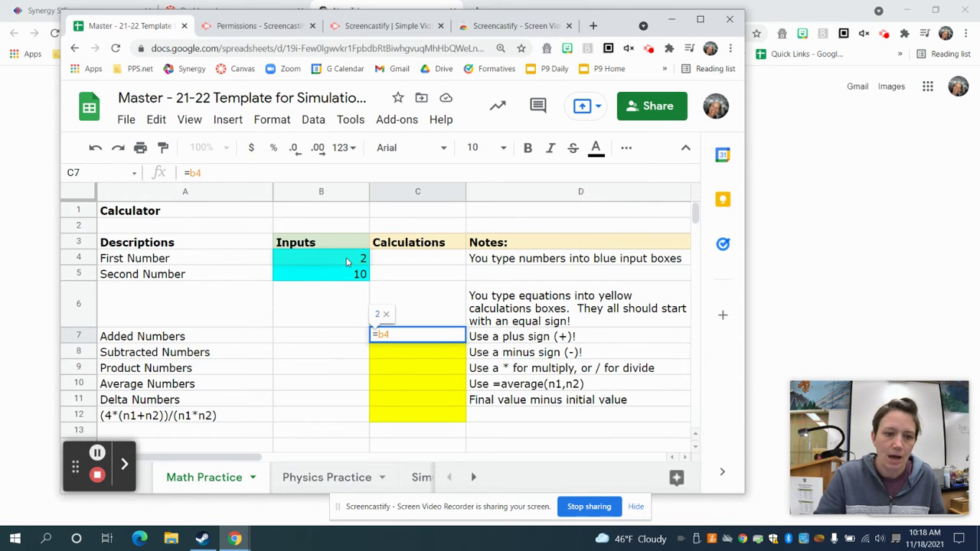
pyautogui.press('BackSpace')
pyautogui.press('BackSpace')
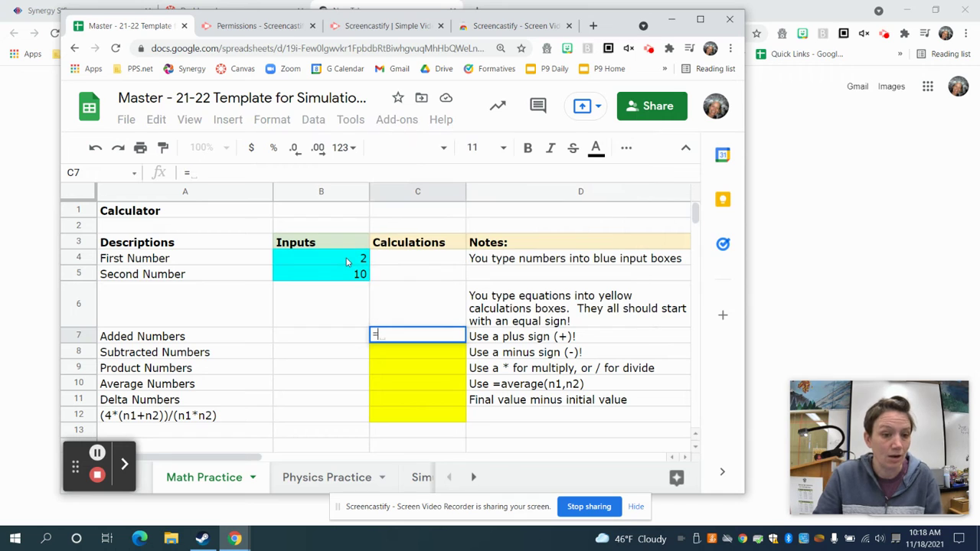
pyautogui.click(358, 260)
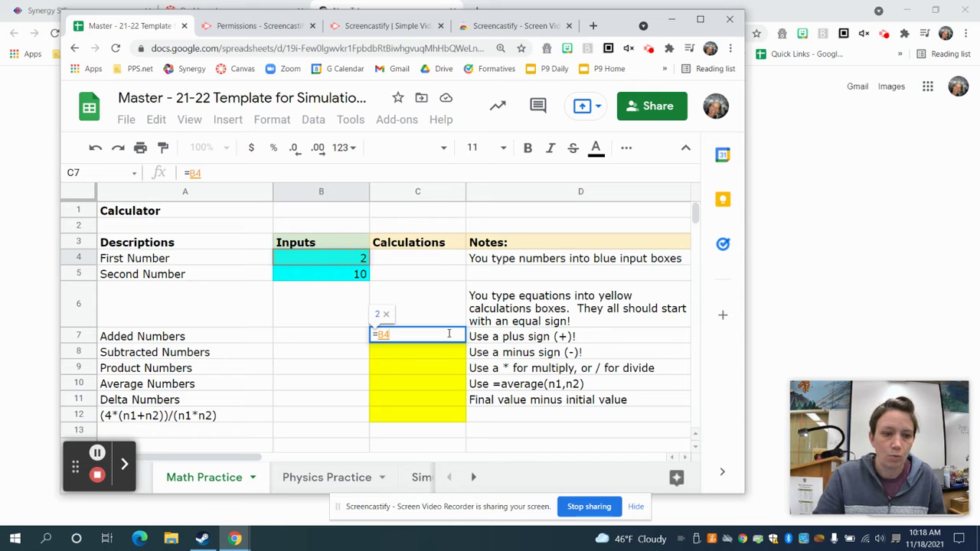
pyautogui.write('+')
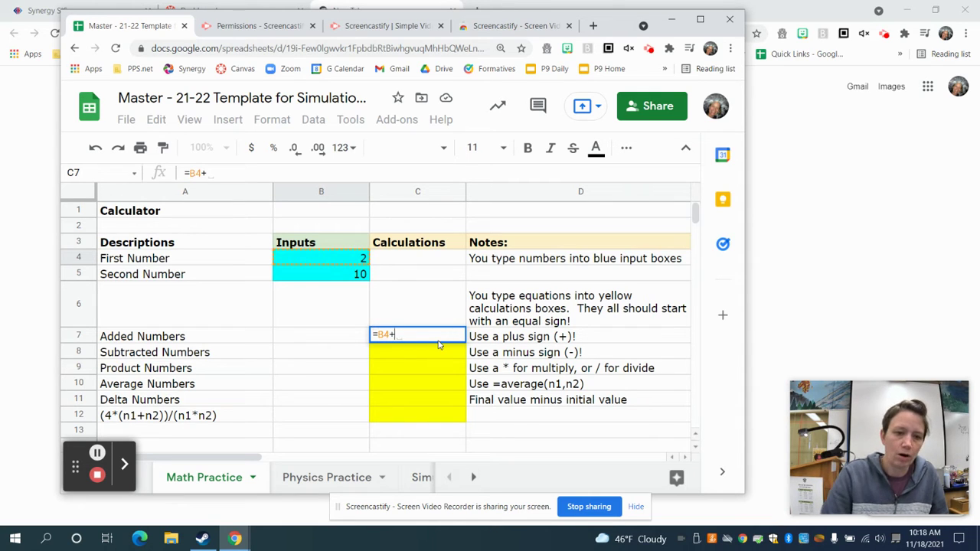
pyautogui.click(346, 276)
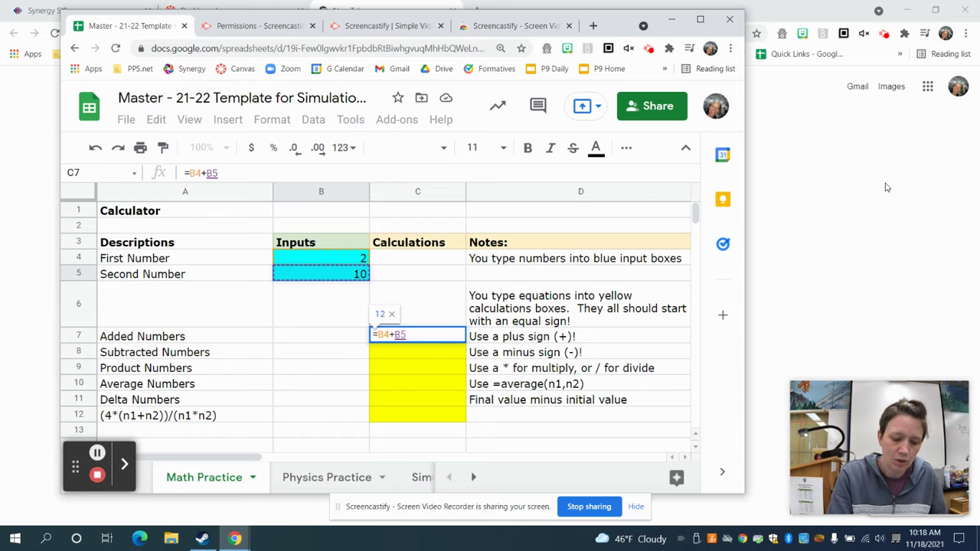
pyautogui.press('Return')
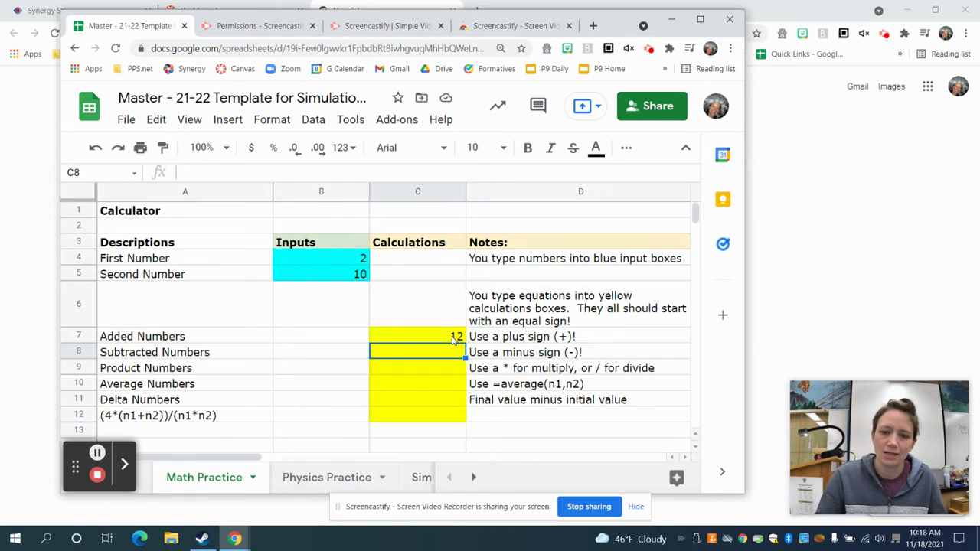
# Enter the formula =B4-B5 in C8 to calculate Subtracted Numbers from the two inputs
pyautogui.write('=')
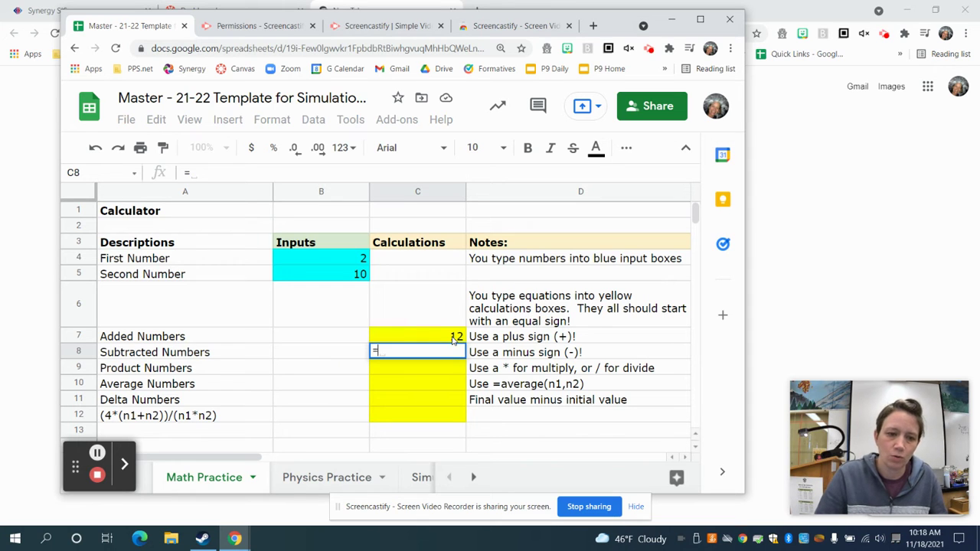
pyautogui.click(360, 261)
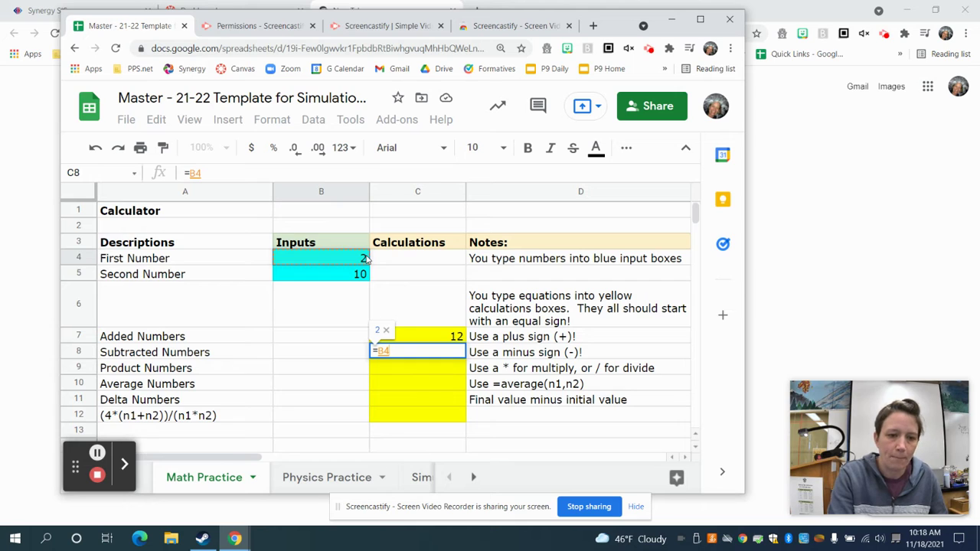
pyautogui.write('-')
pyautogui.click(353, 280)
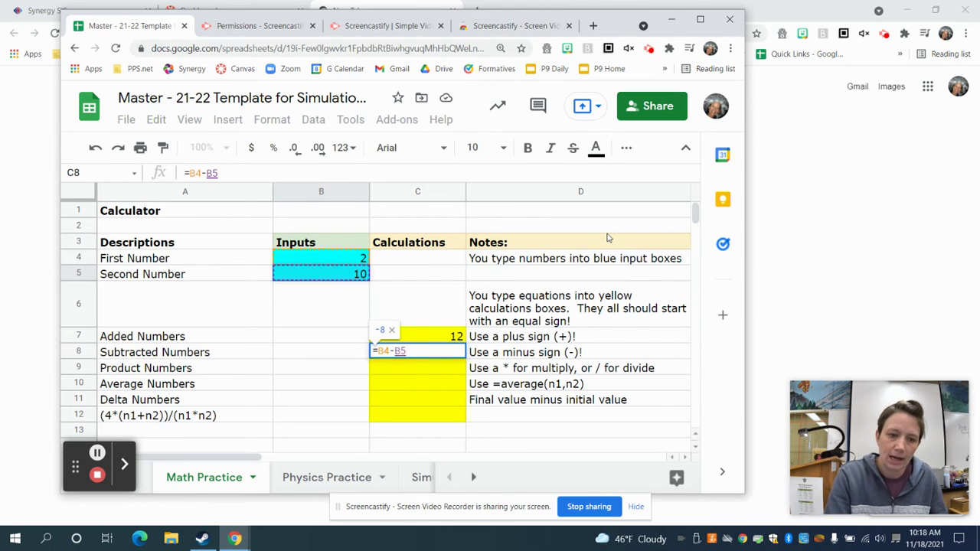
pyautogui.press('Return')
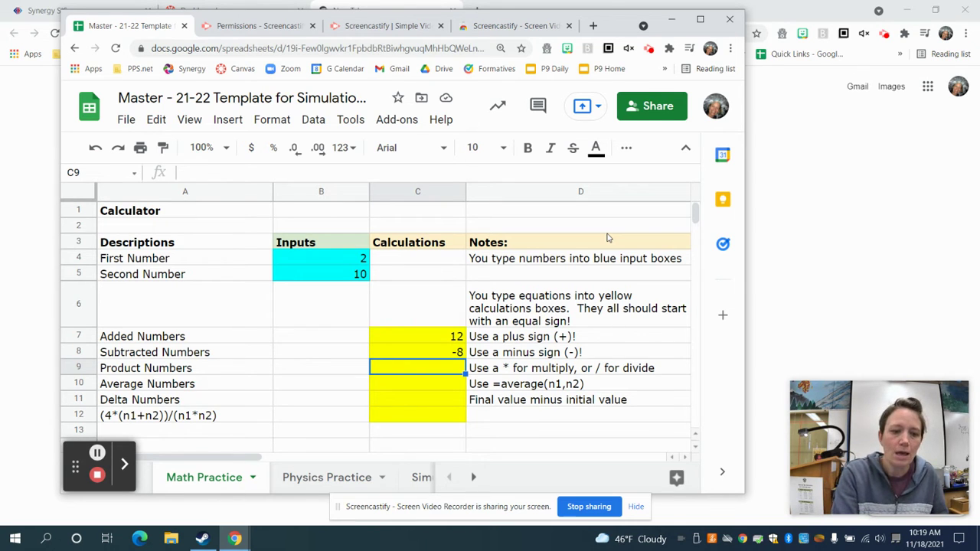
# Enter the formula =B4*B5 in C9 to calculate Product Numbers from the two inputs
pyautogui.write('=')
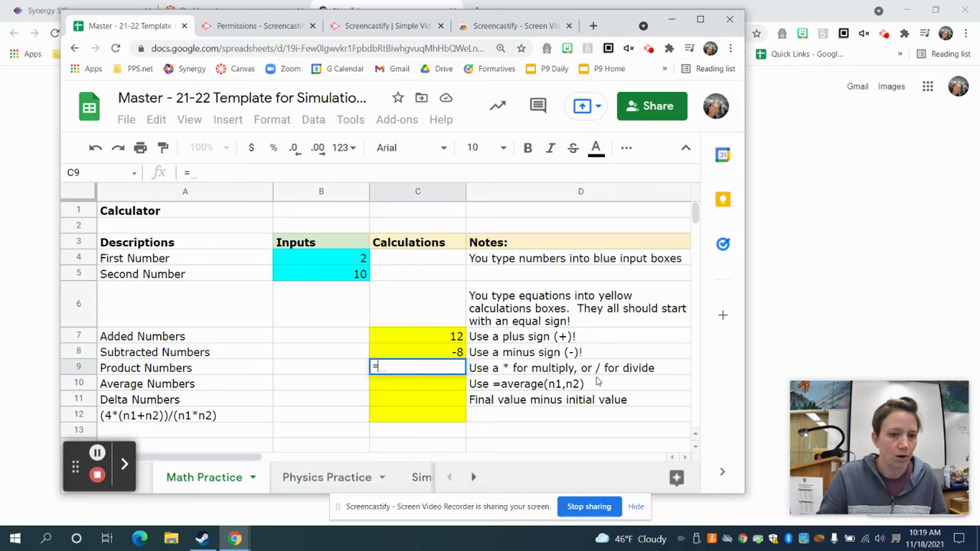
pyautogui.click(342, 263)
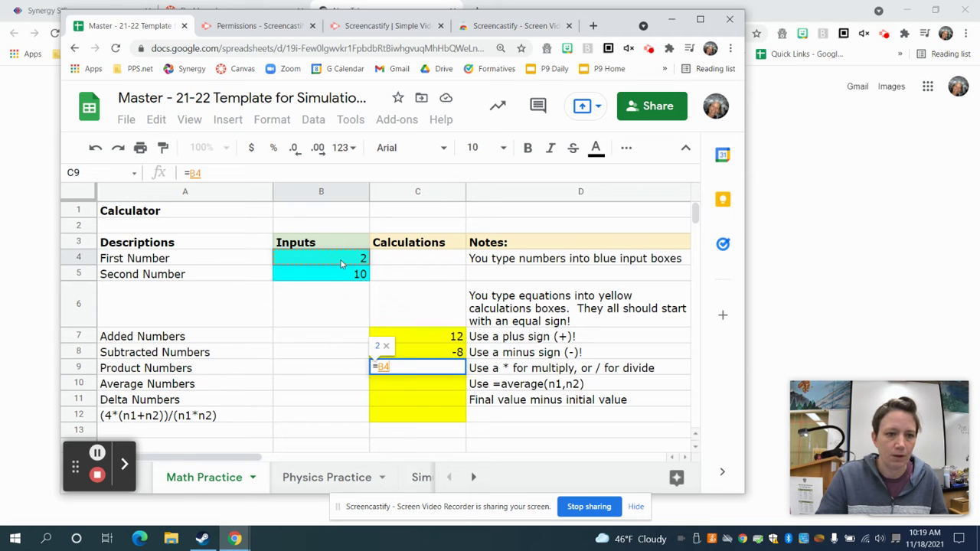
pyautogui.write('*')
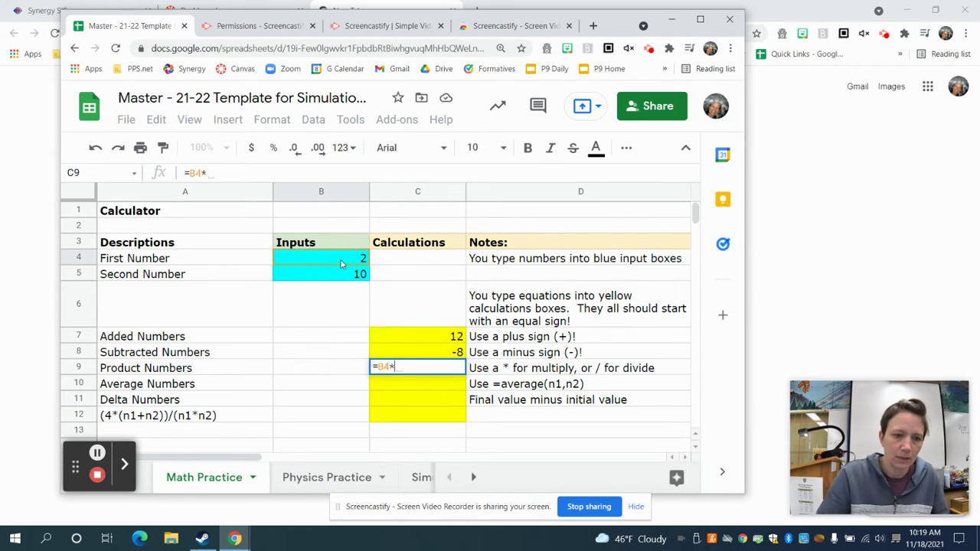
pyautogui.click(341, 280)
pyautogui.press('Return')
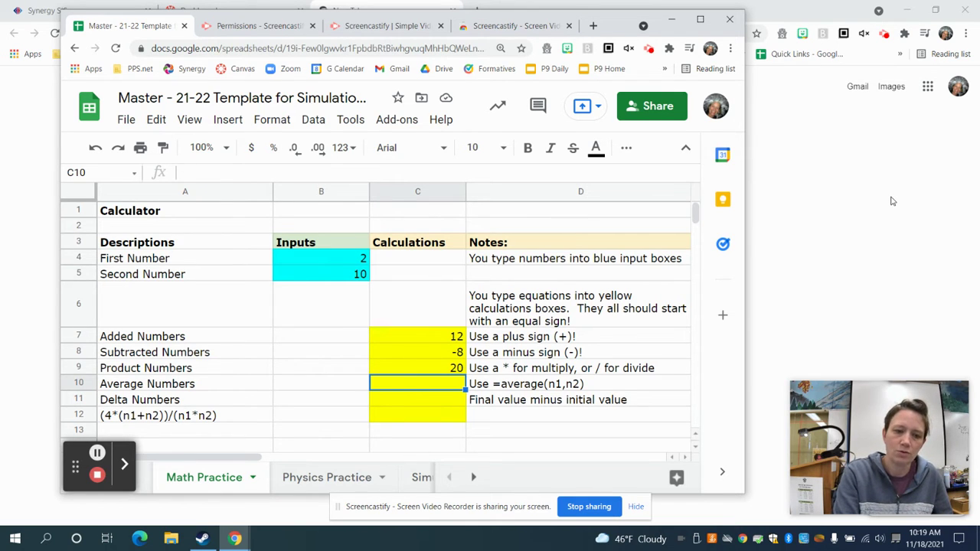
# Enter the formula =average(B4,B5) in C10 to calculate Average Numbers
pyautogui.write('=av')
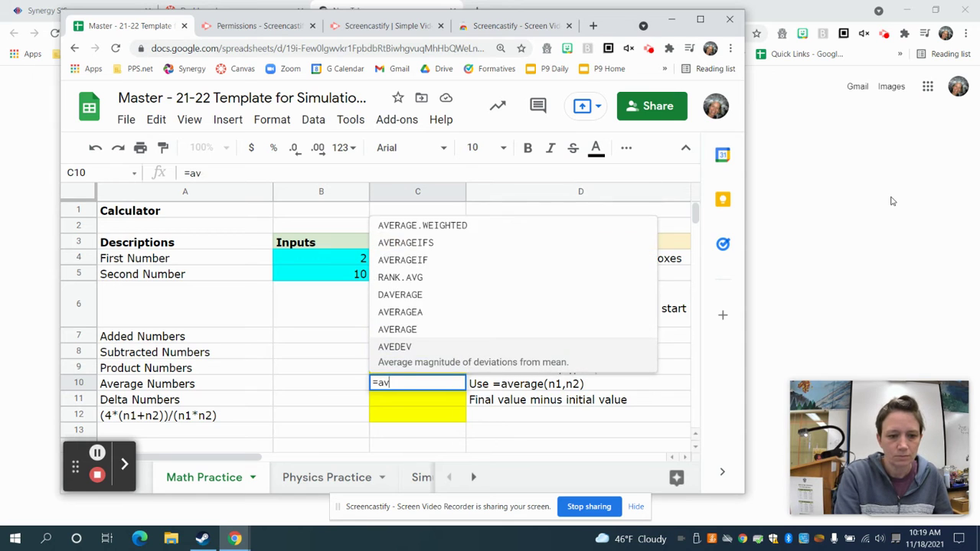
pyautogui.write('erage')
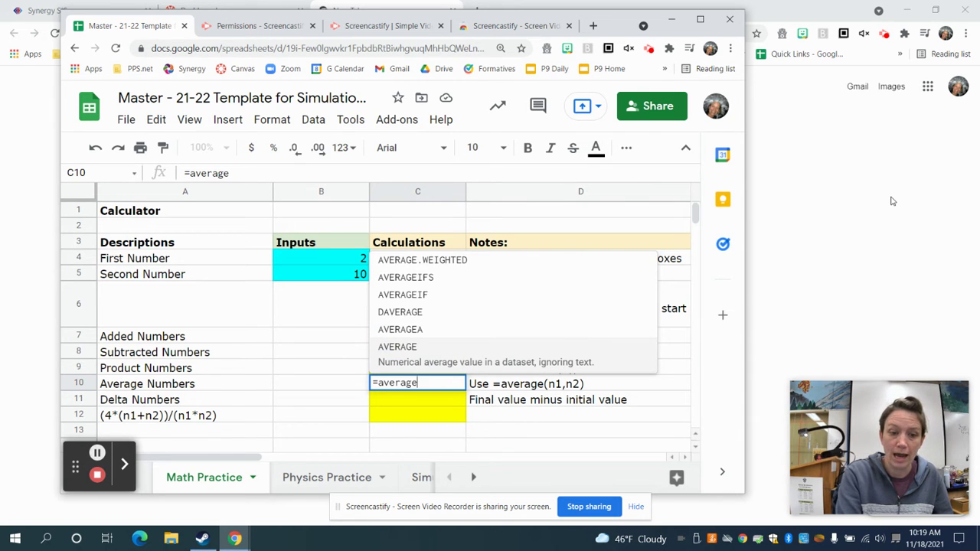
pyautogui.write('(')
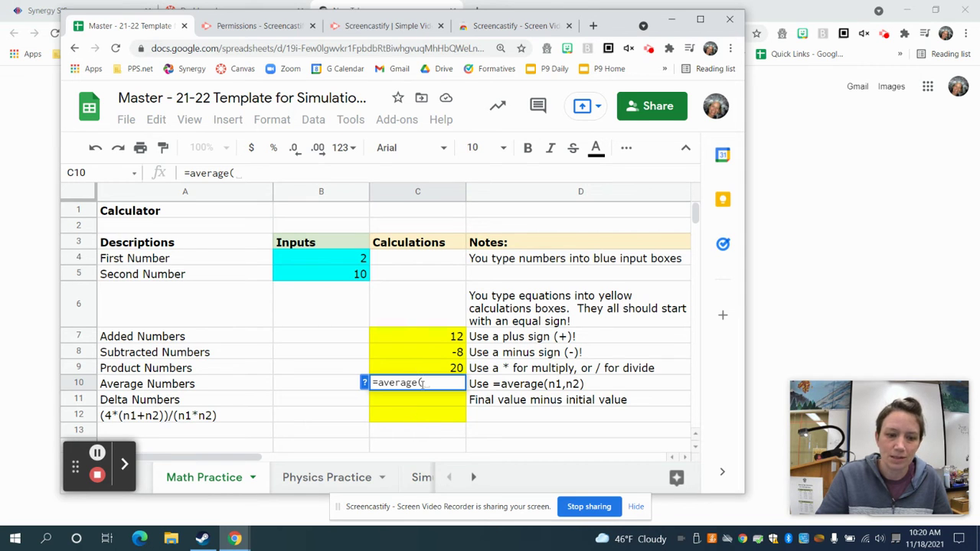
pyautogui.click(357, 261)
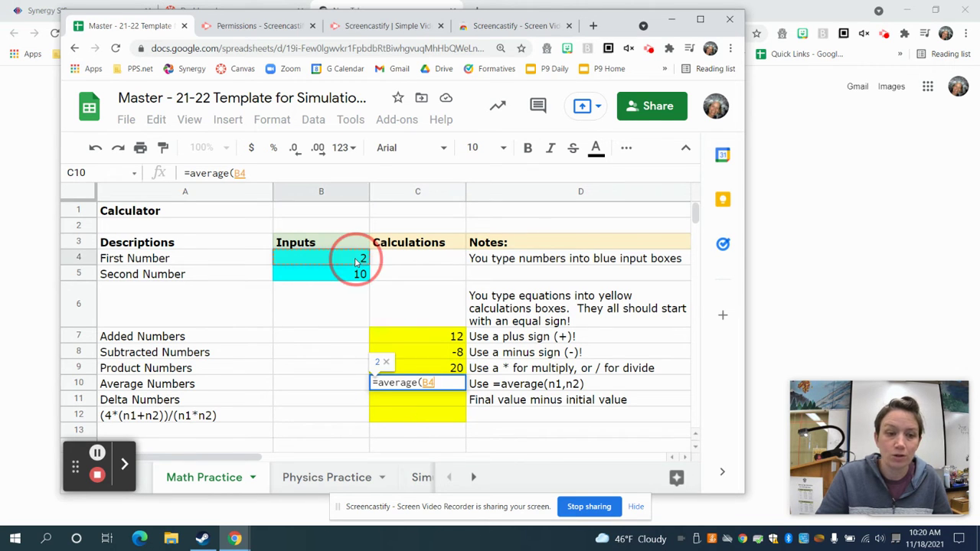
pyautogui.write(',')
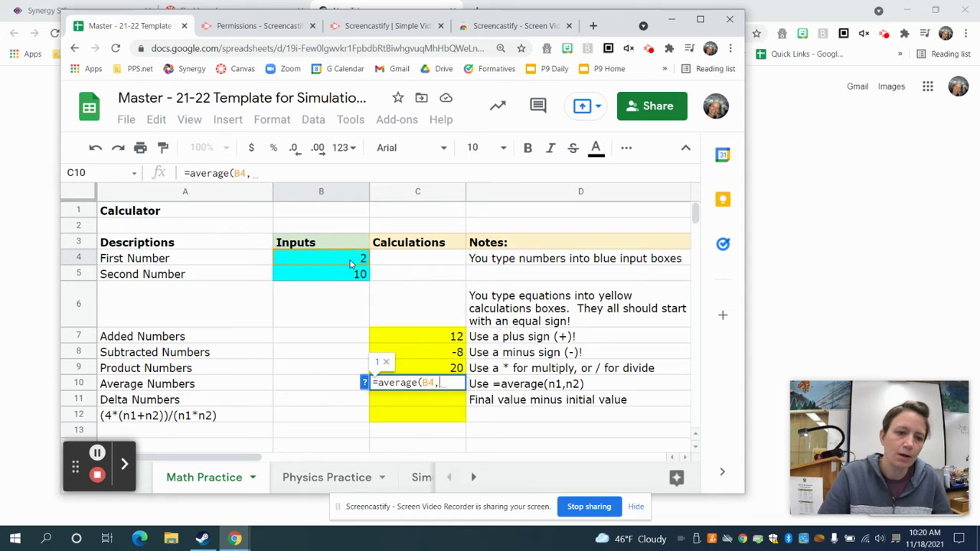
pyautogui.click(361, 277)
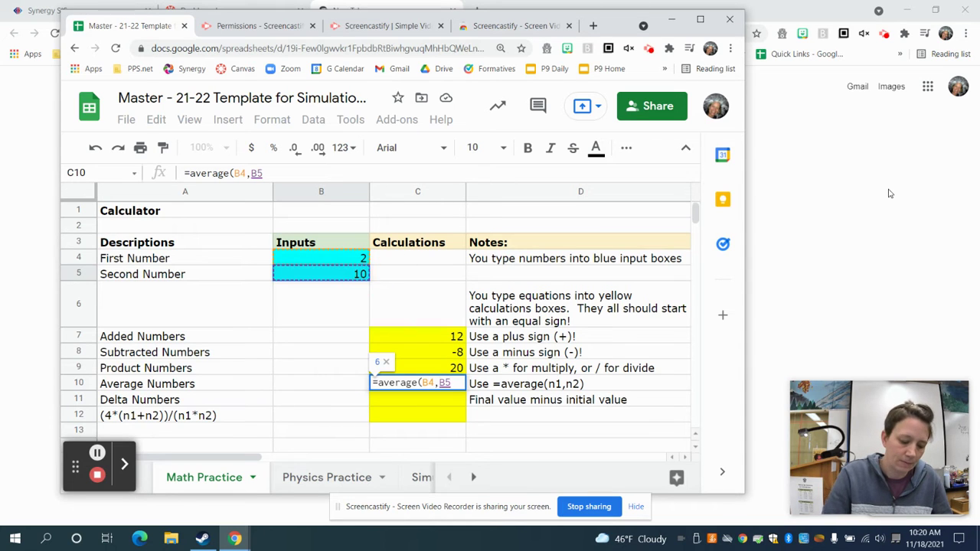
pyautogui.write(')')
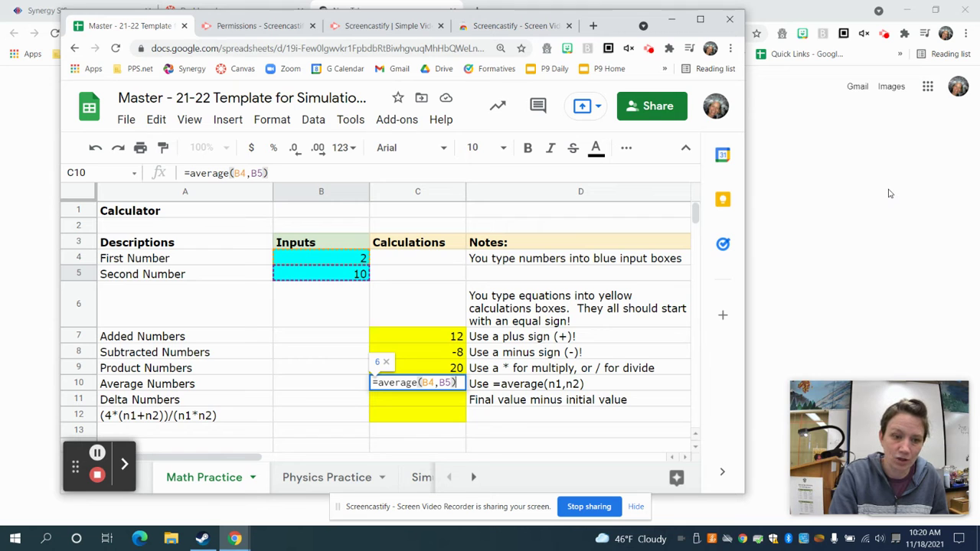
pyautogui.press('Return')
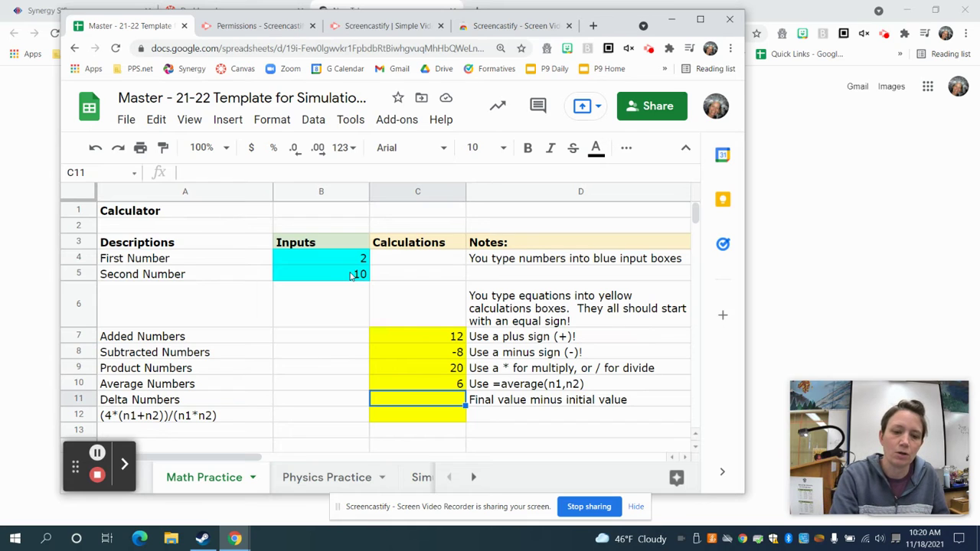
# Enter the formula =B5-B4 in C11 to calculate Delta Numbers as final value minus initial value
pyautogui.write('=')
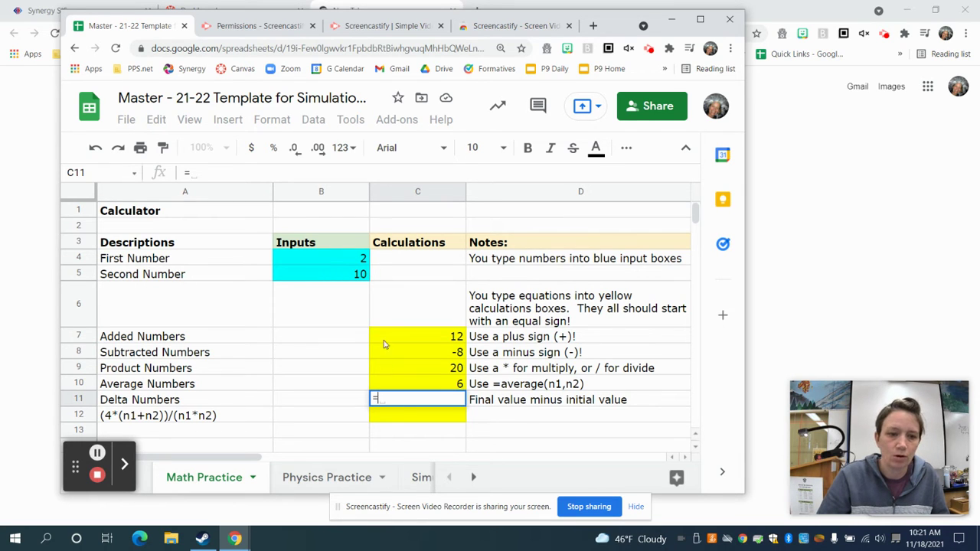
pyautogui.click(335, 279)
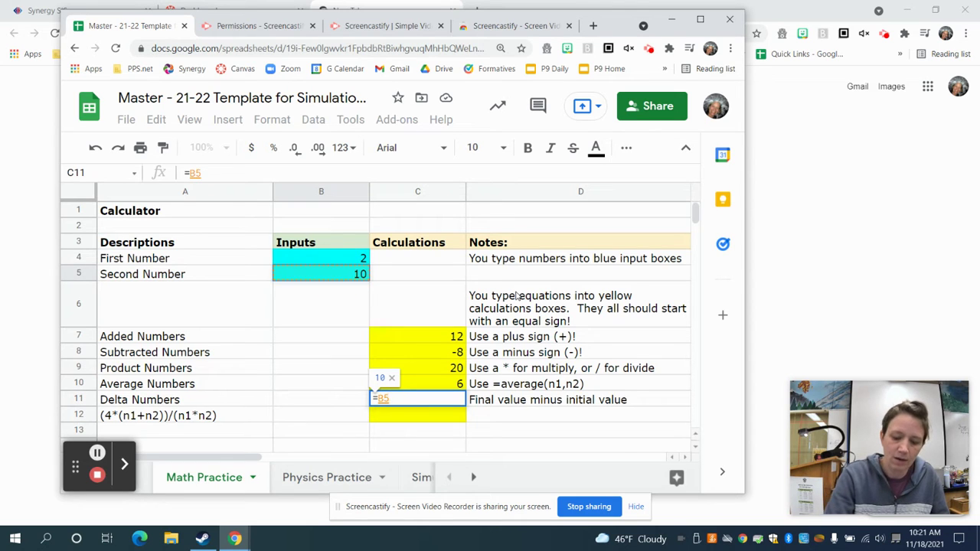
pyautogui.write('-')
pyautogui.click(332, 261)
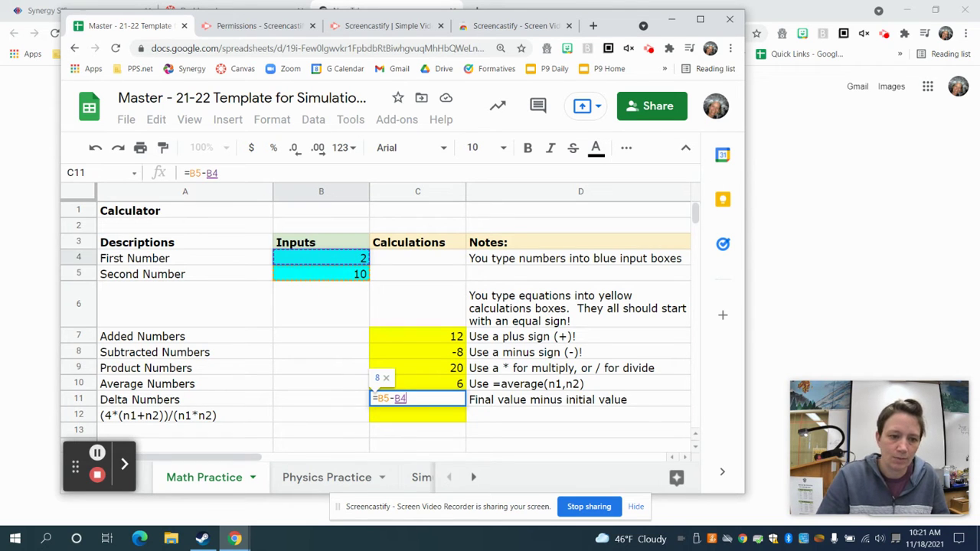
pyautogui.press('Return')
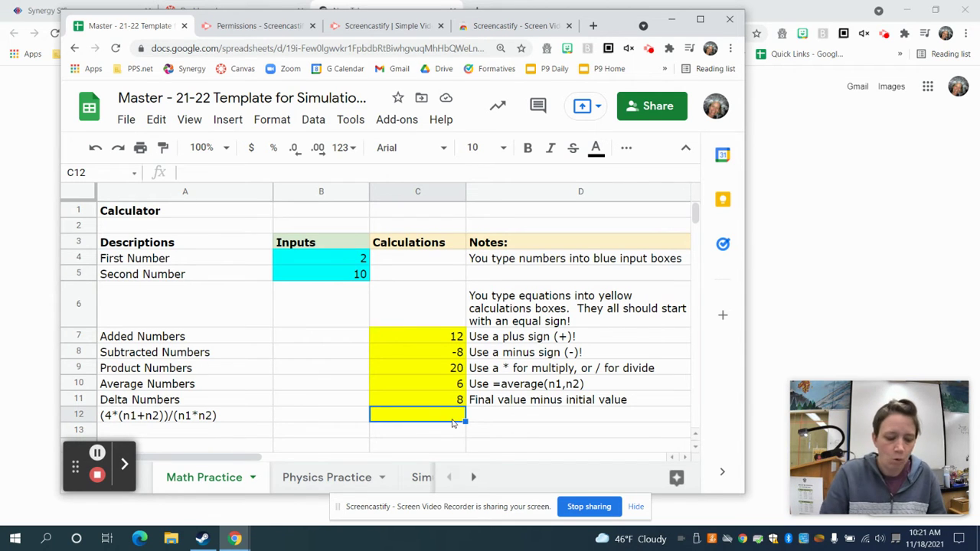
# Try the formula =4*(B4+B5)/(B4*B5) in C12 for the combined calculation, and clear the cell
pyautogui.write('=')
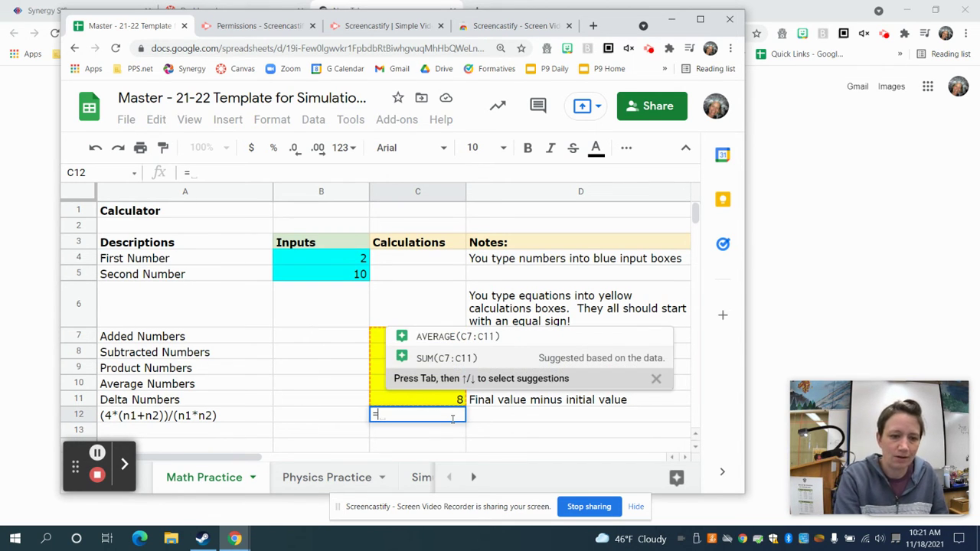
pyautogui.write('4*')
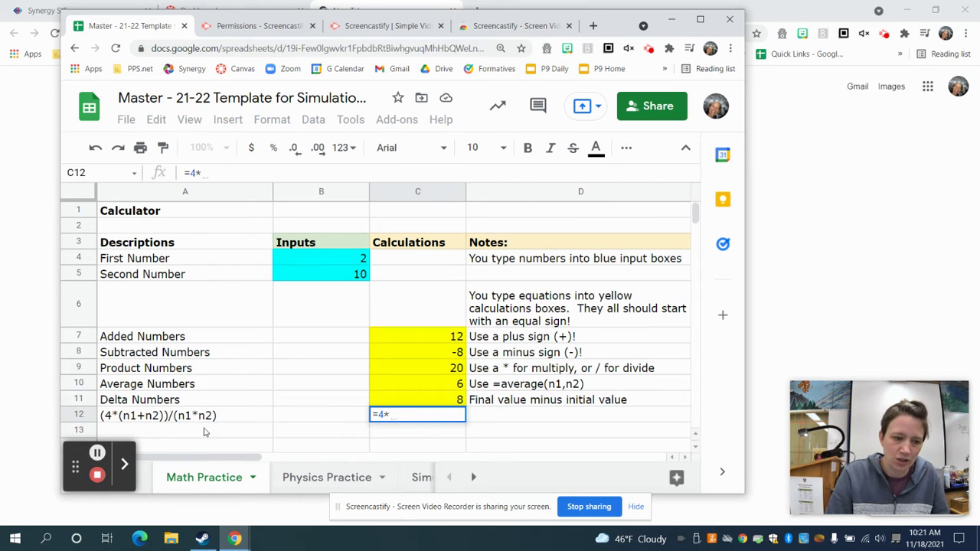
pyautogui.write('(')
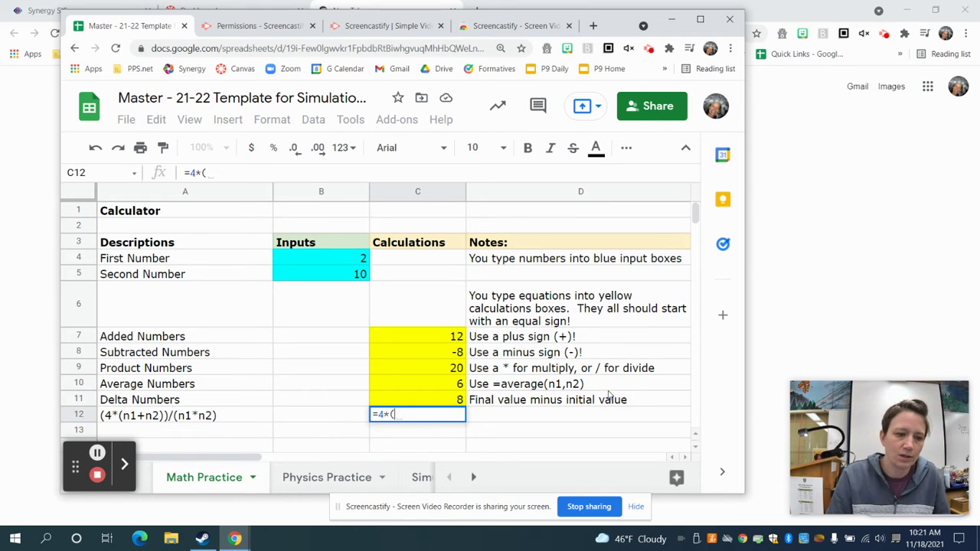
pyautogui.click(356, 260)
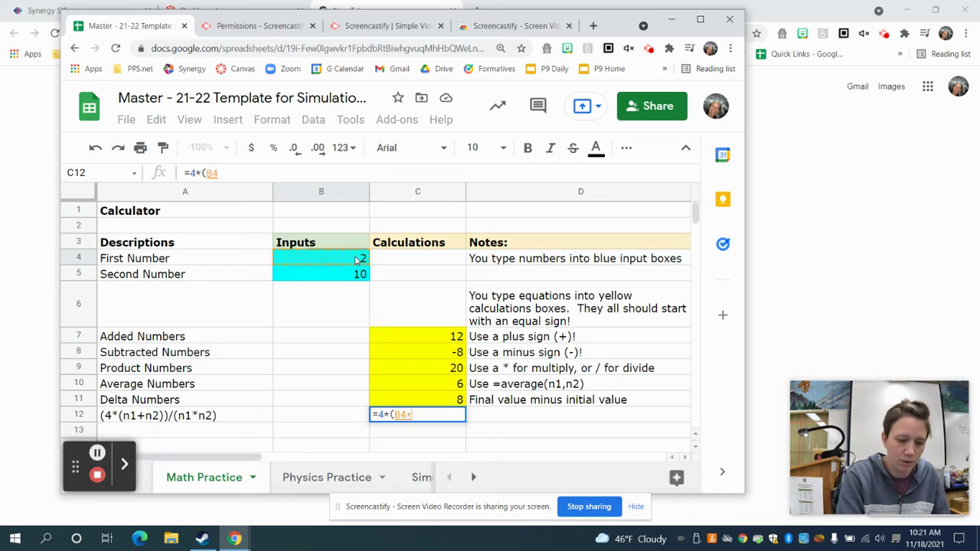
pyautogui.write('+')
pyautogui.click(357, 282)
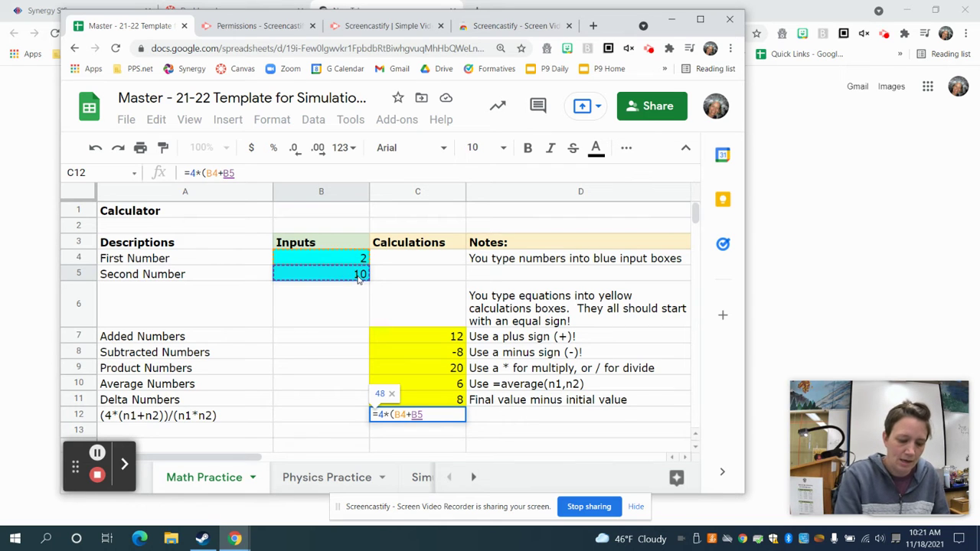
pyautogui.write(')')
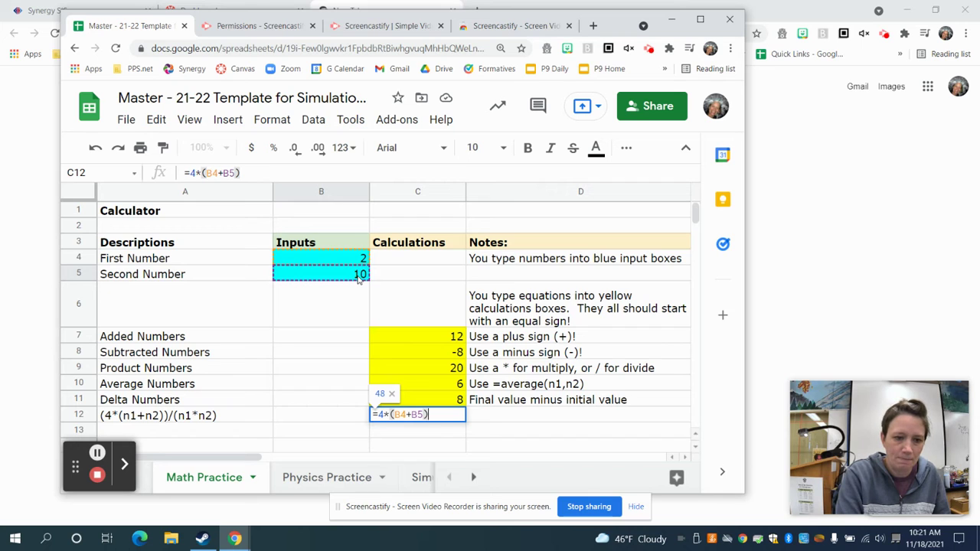
pyautogui.write('/(')
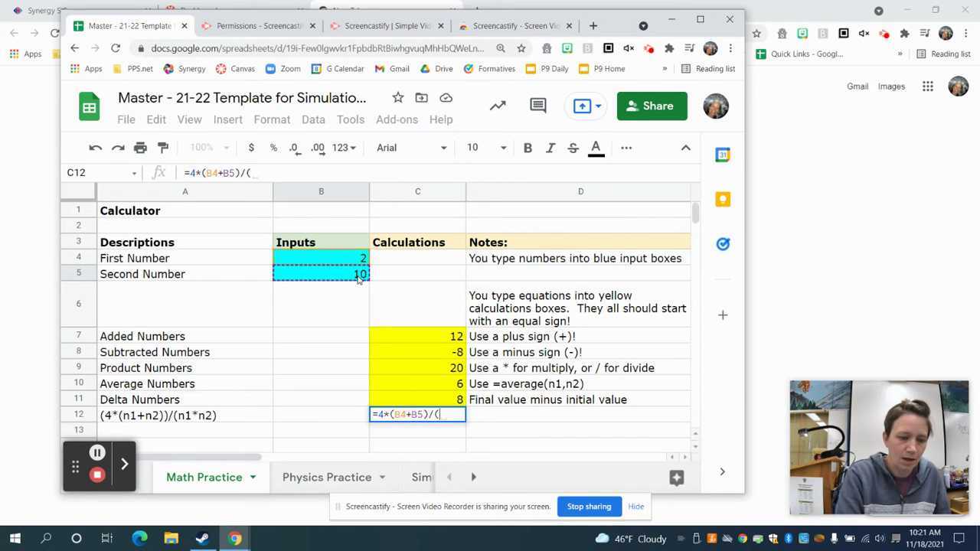
pyautogui.click(342, 262)
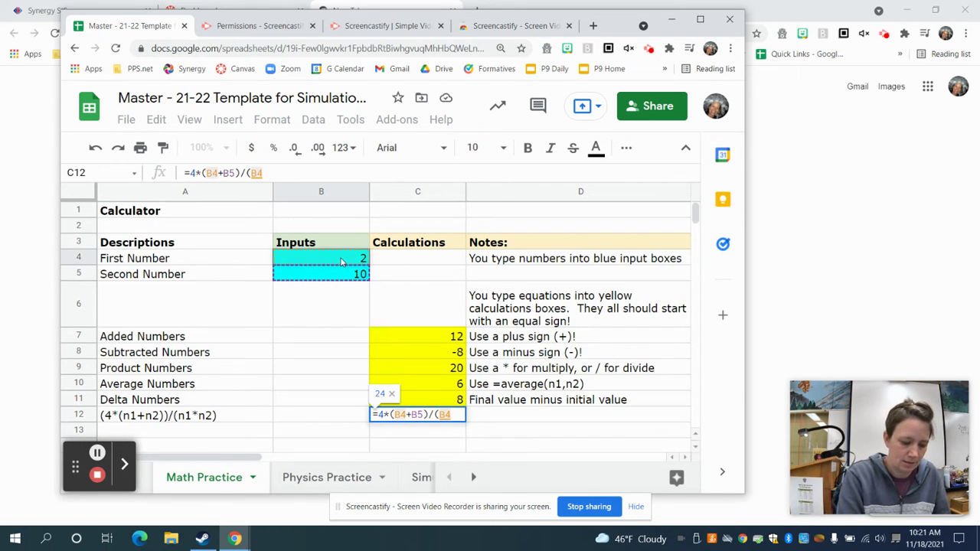
pyautogui.write('*')
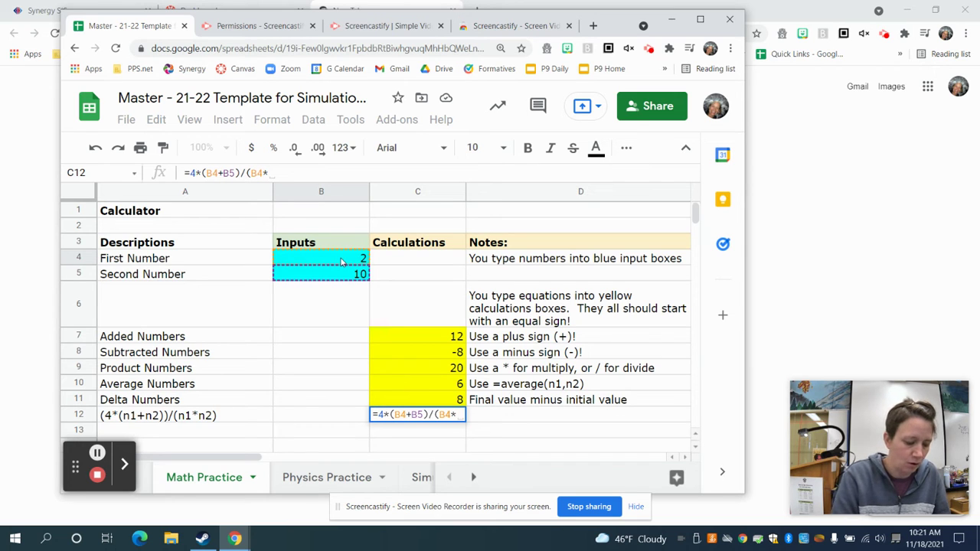
pyautogui.click(335, 274)
pyautogui.write(')')
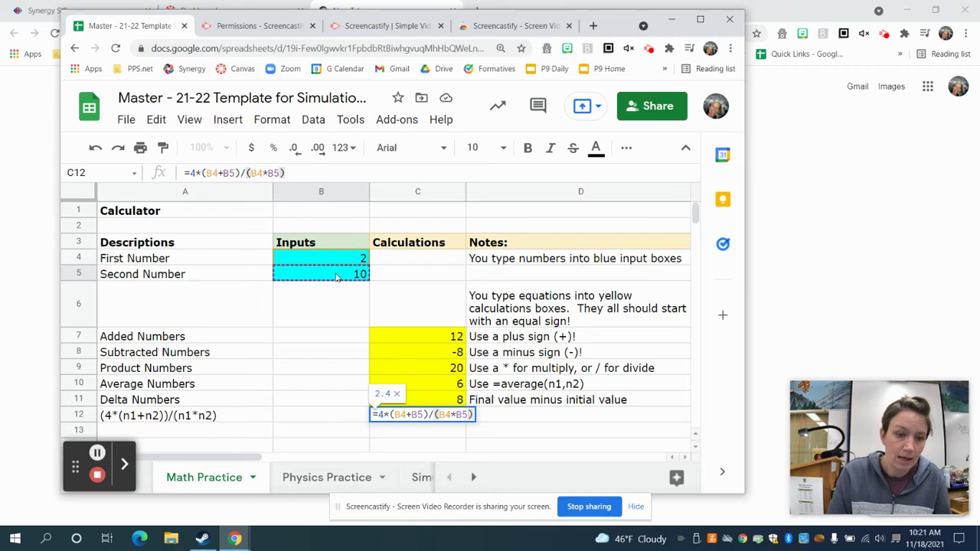
pyautogui.press('Return')
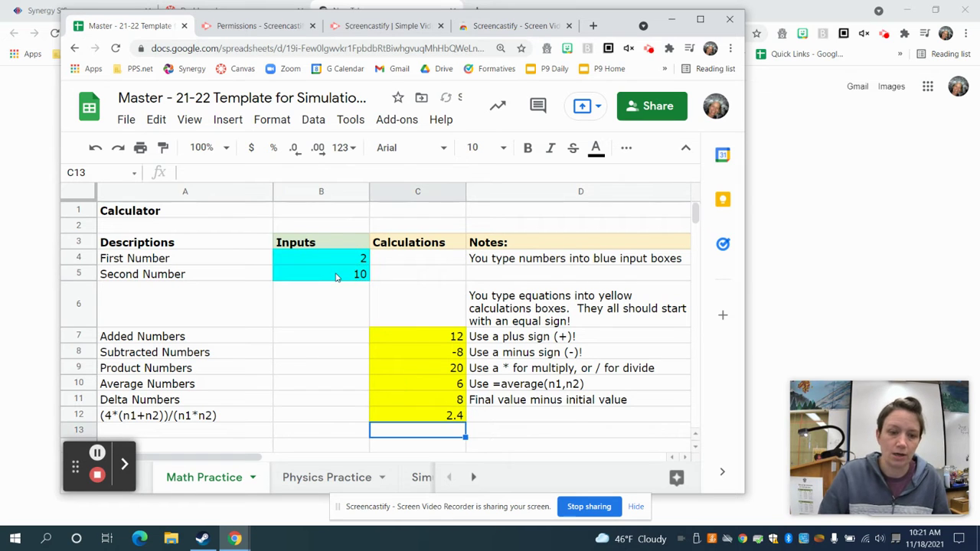
pyautogui.click(414, 416)
pyautogui.press('Delete')
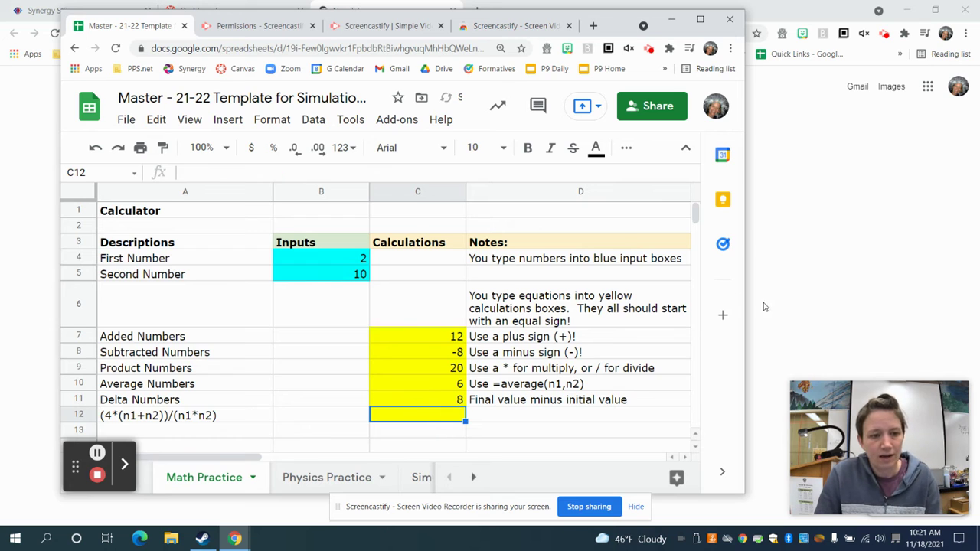
# Enter the formula =4*C7/C9 in C12 to calculate the combined expression from the added and product results
pyautogui.click(442, 171)
pyautogui.write('=')
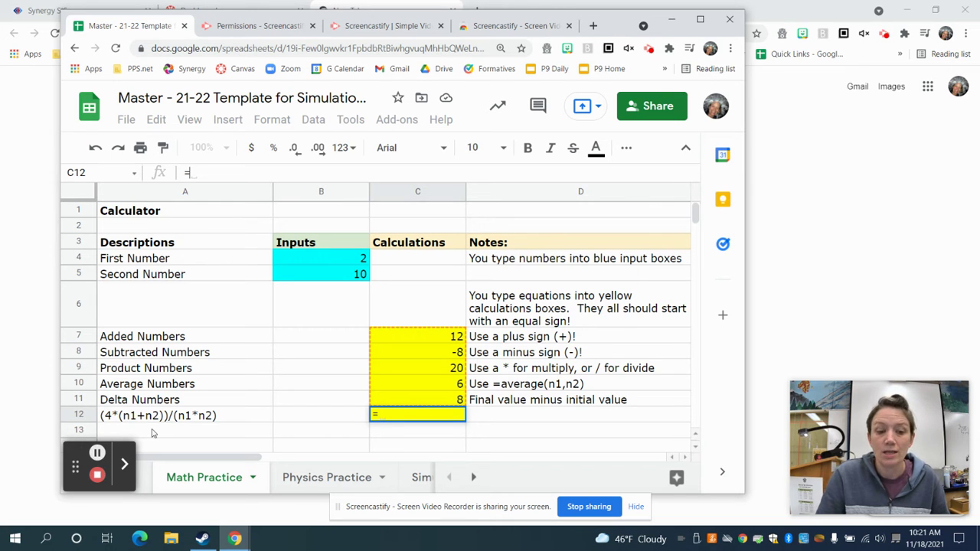
pyautogui.write('4')
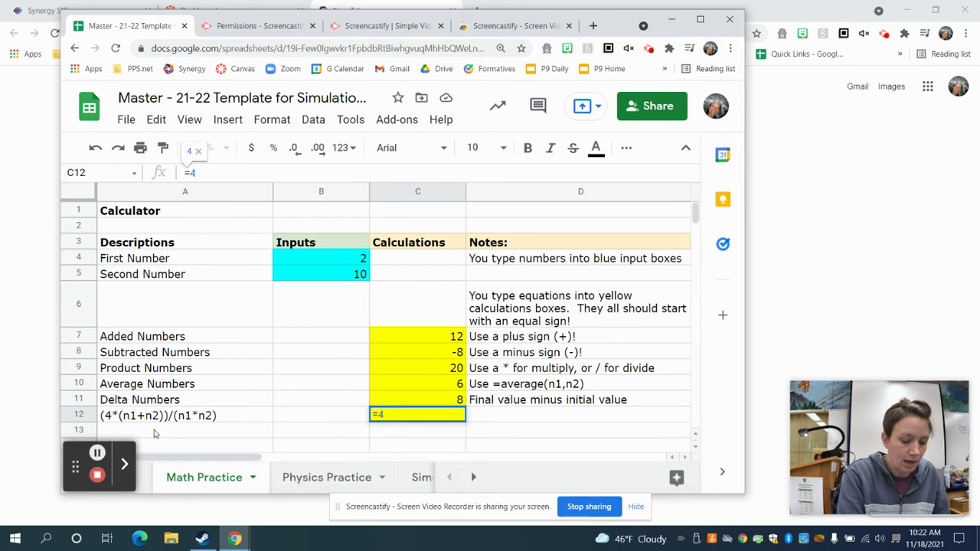
pyautogui.write('*')
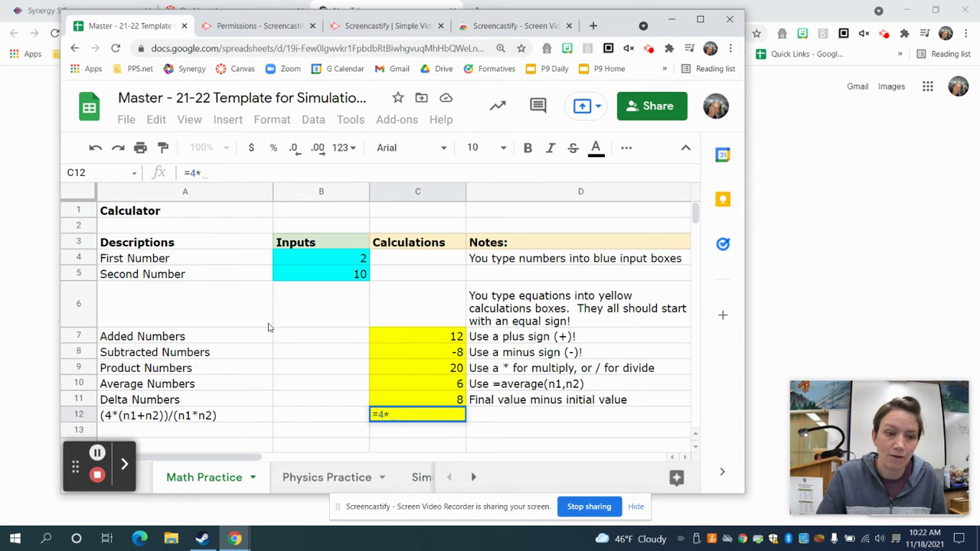
pyautogui.click(404, 343)
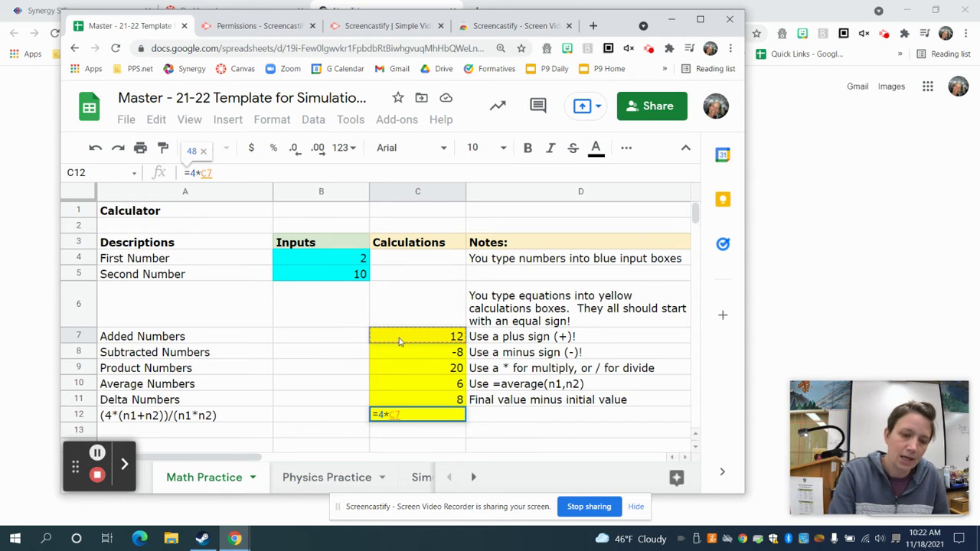
pyautogui.write('/')
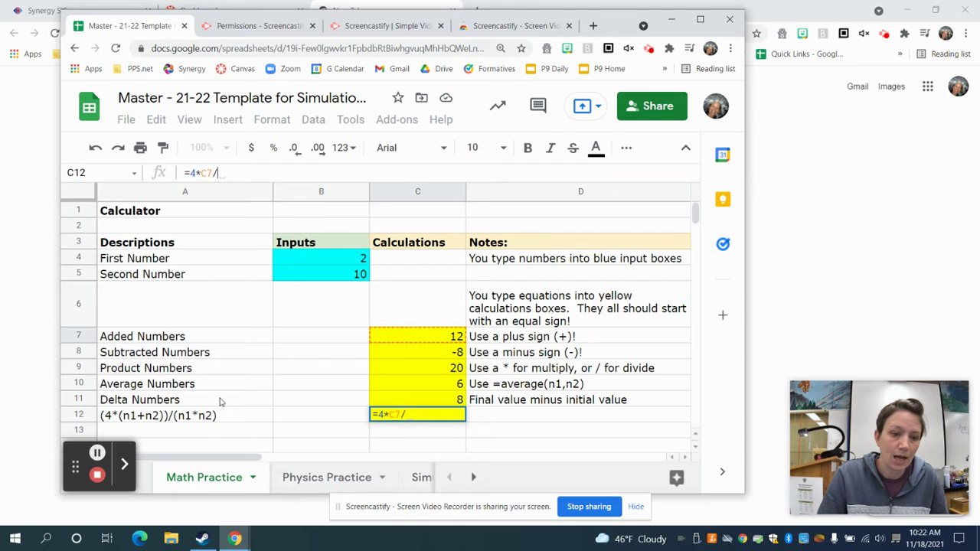
pyautogui.click(436, 373)
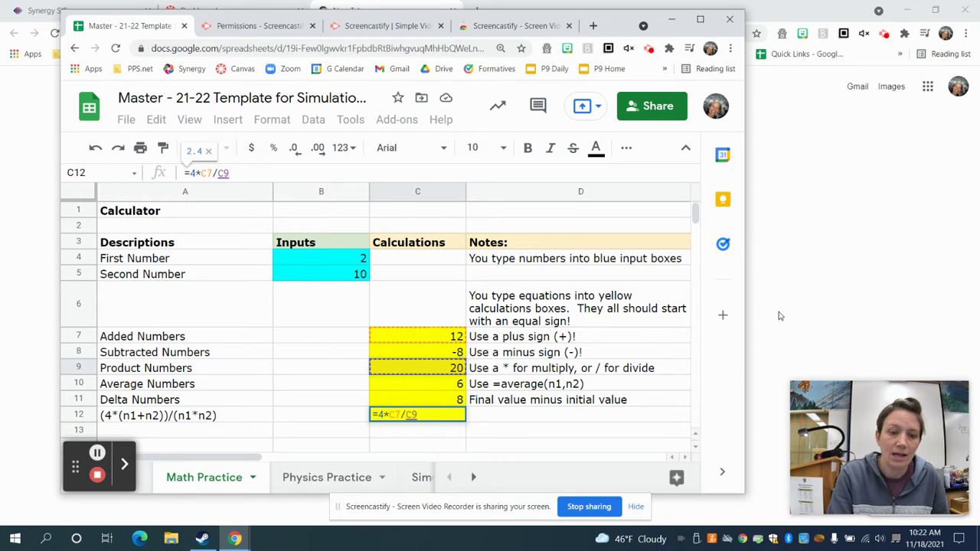
pyautogui.press('Return')
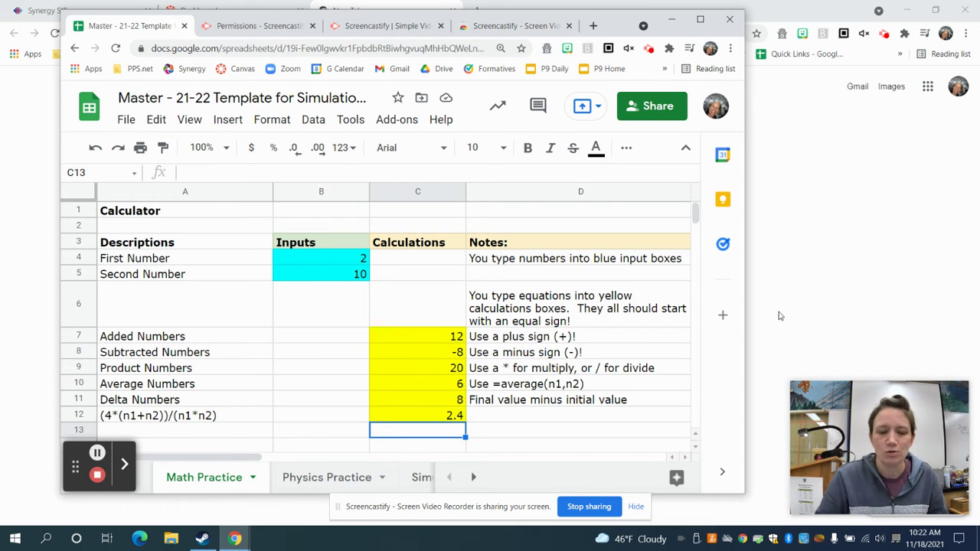
# On the Physics Practice sheet, enter 24.3 in B6 as the velocity in miles every hour
pyautogui.click(309, 483)
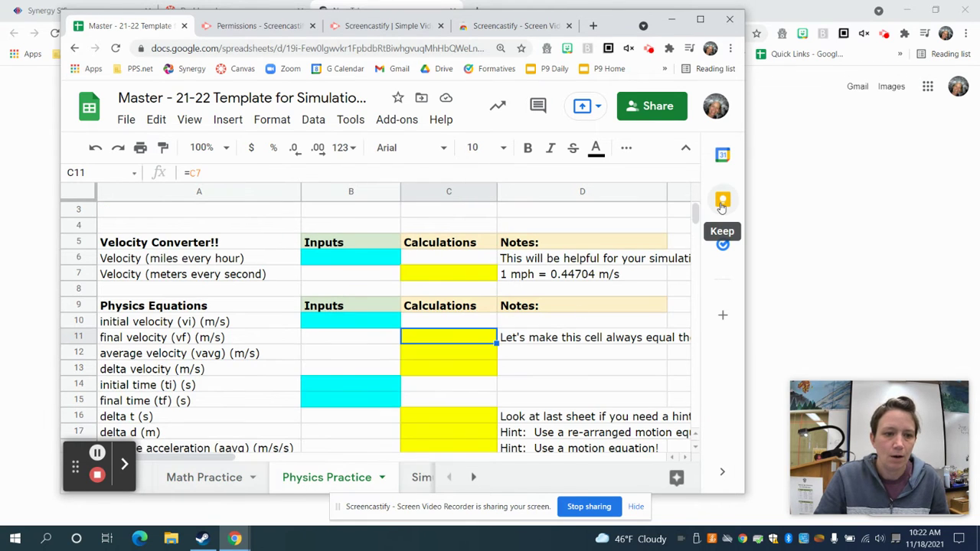
pyautogui.scroll(2, 582, 297)
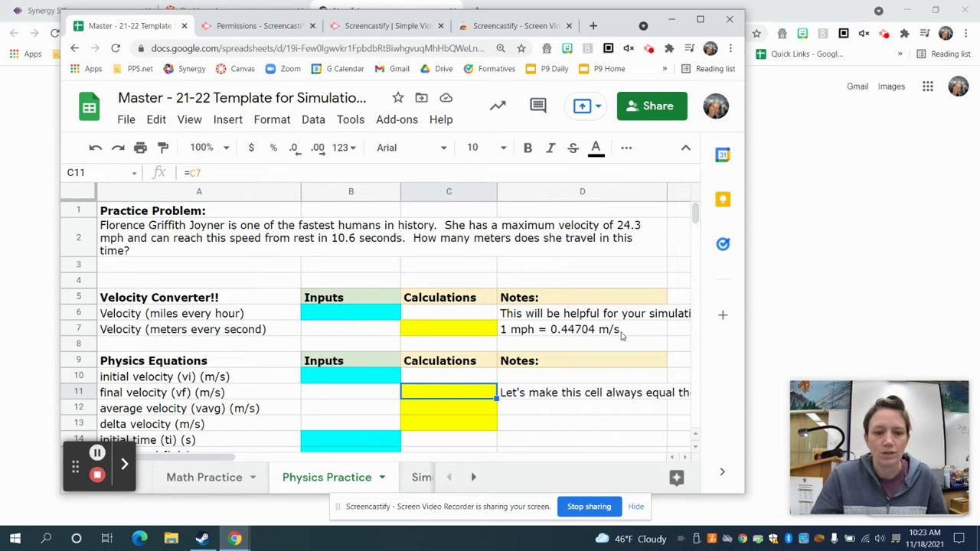
pyautogui.click(373, 318)
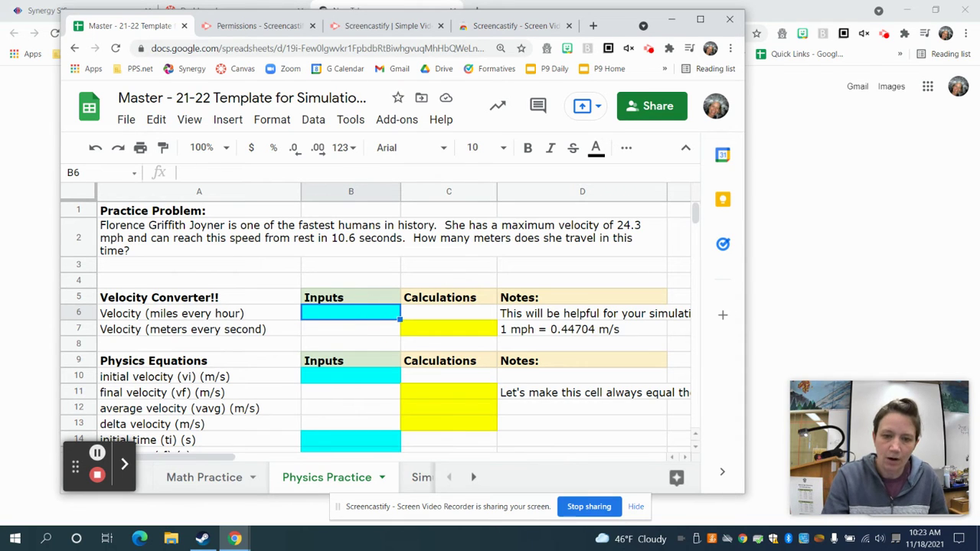
pyautogui.write('24.3')
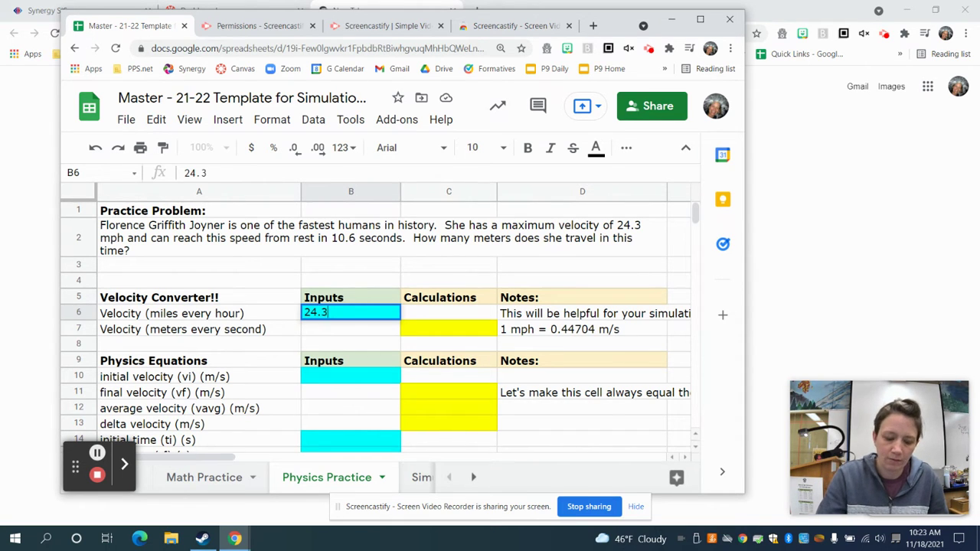
pyautogui.press('Return')
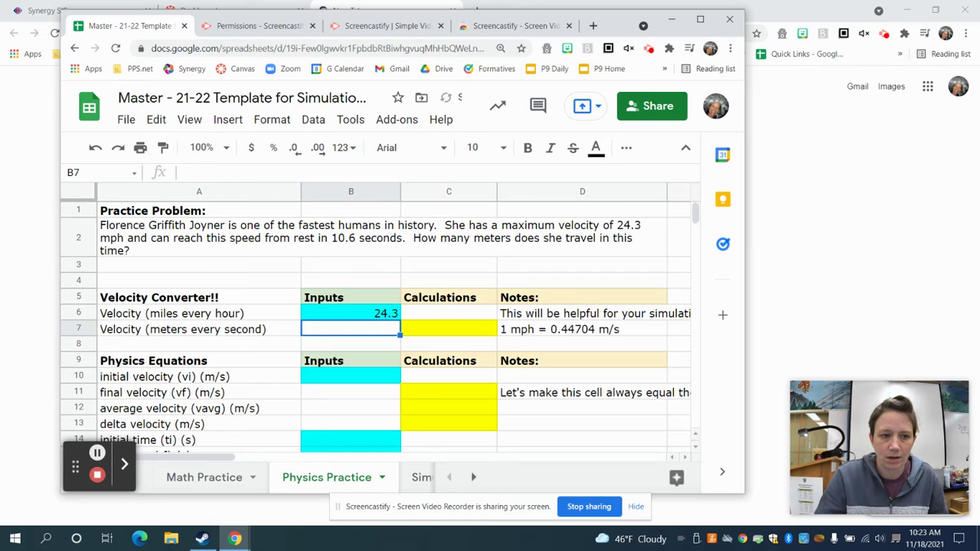
# Enter the formula =B6*.44704 in C7 to convert the velocity to meters every second
pyautogui.click(459, 325)
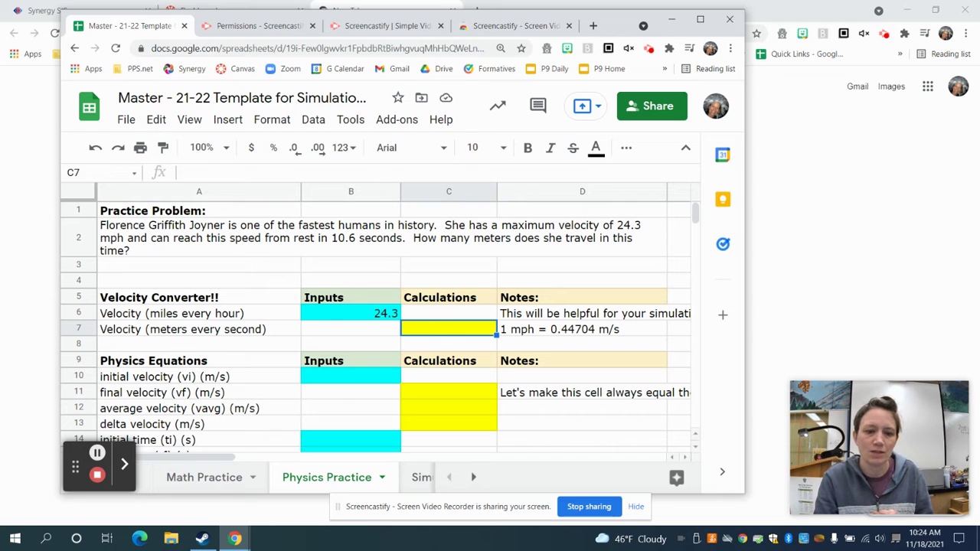
pyautogui.write('=')
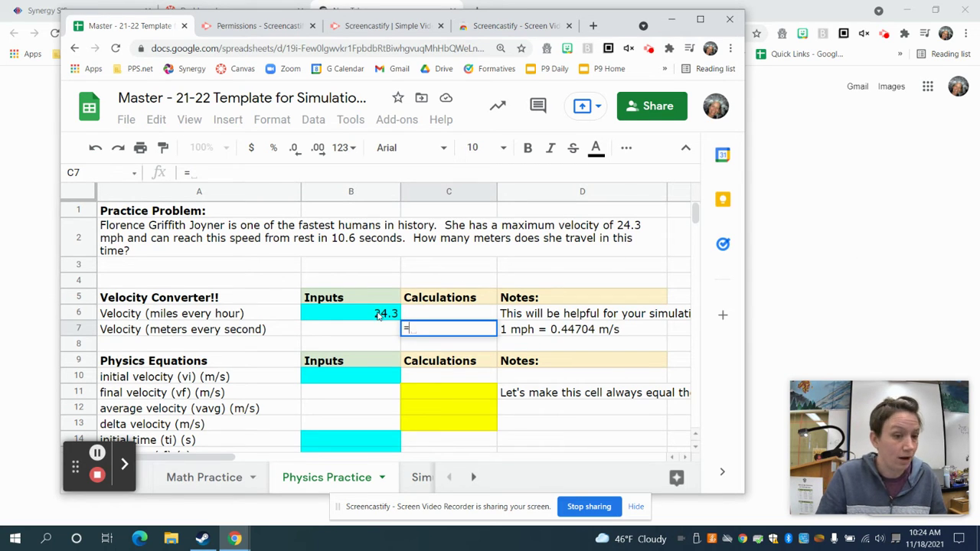
pyautogui.click(377, 314)
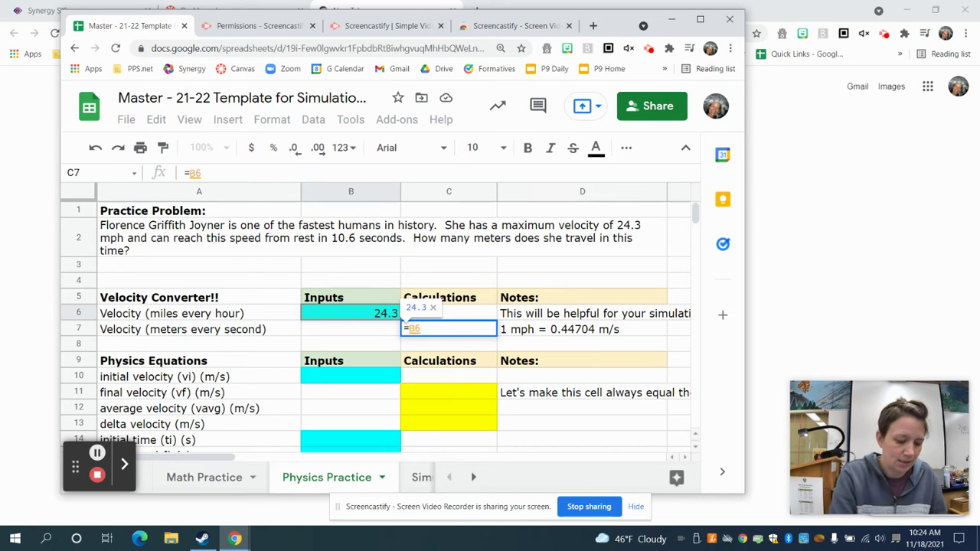
pyautogui.write('*.44704')
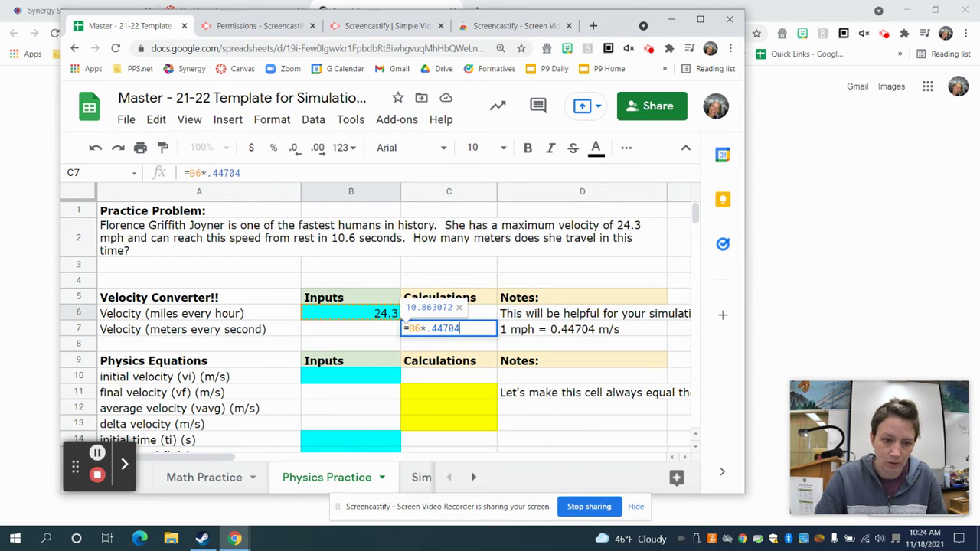
pyautogui.press('Return')
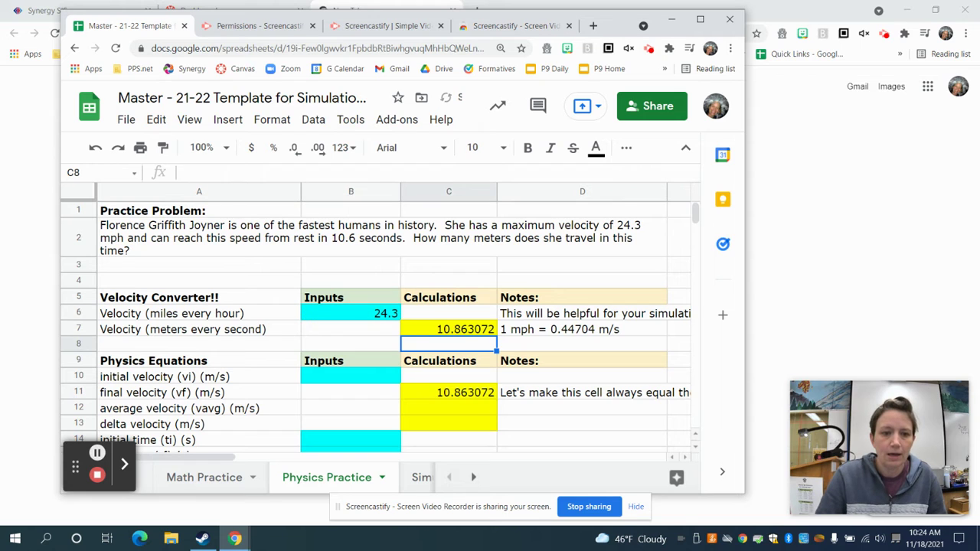
# Clear the existing final velocity formula from C11 and enter 0 in B10 as the initial velocity
pyautogui.click(490, 394)
pyautogui.press('Delete')
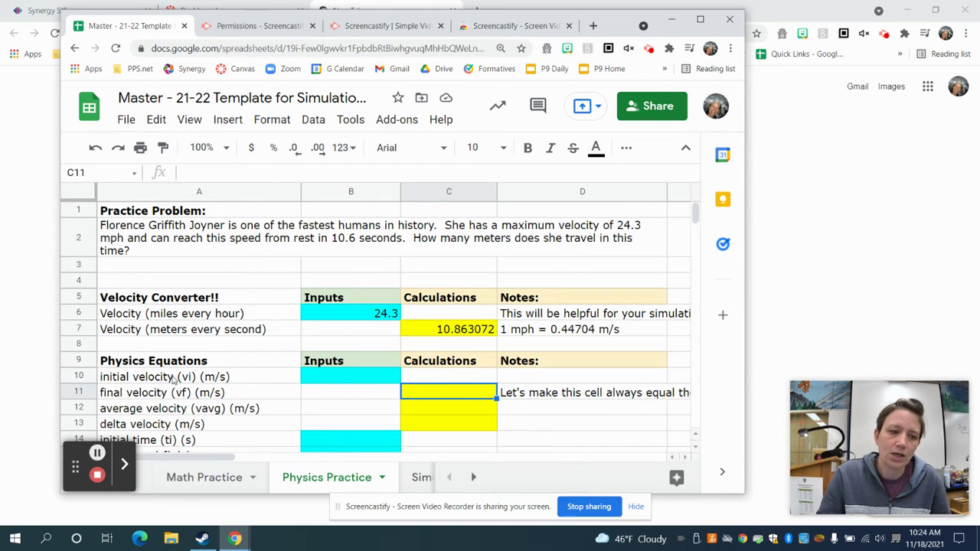
pyautogui.click(354, 379)
pyautogui.write('0')
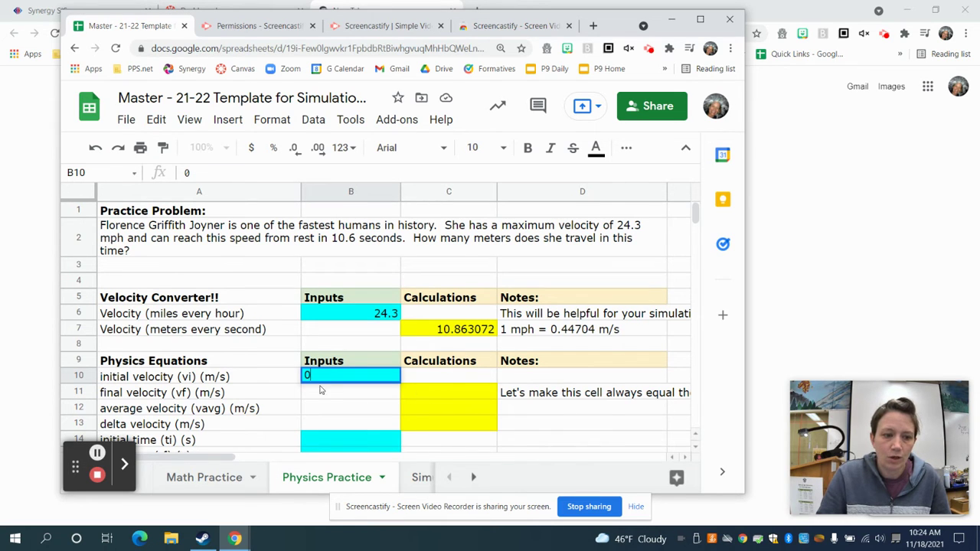
# Enter the formula =C7 in C11 so the final velocity always equals the converted velocity
pyautogui.click(452, 391)
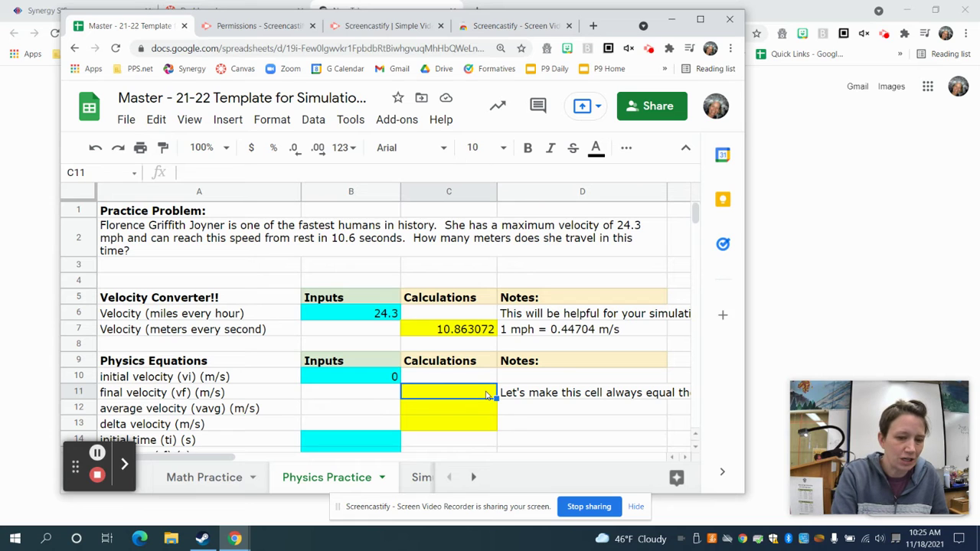
pyautogui.write('=')
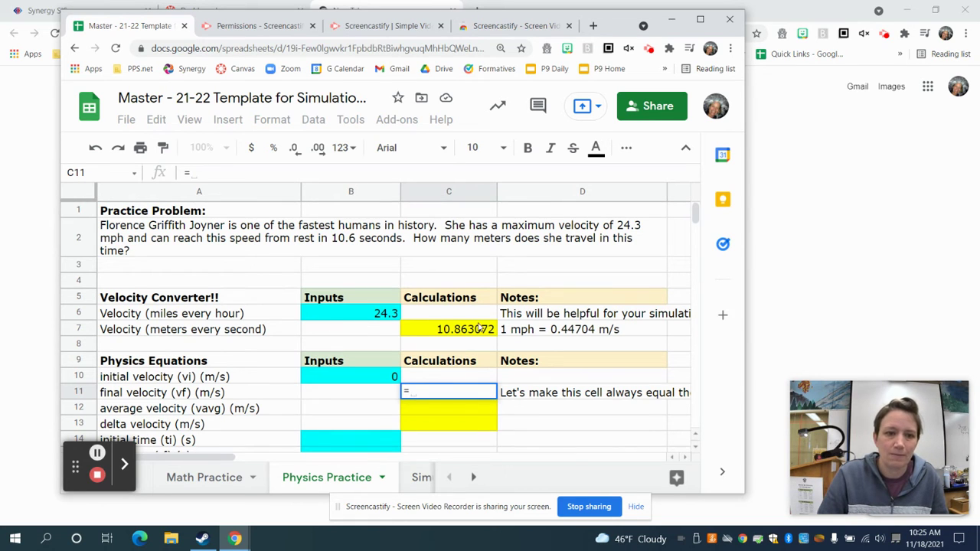
pyautogui.click(452, 337)
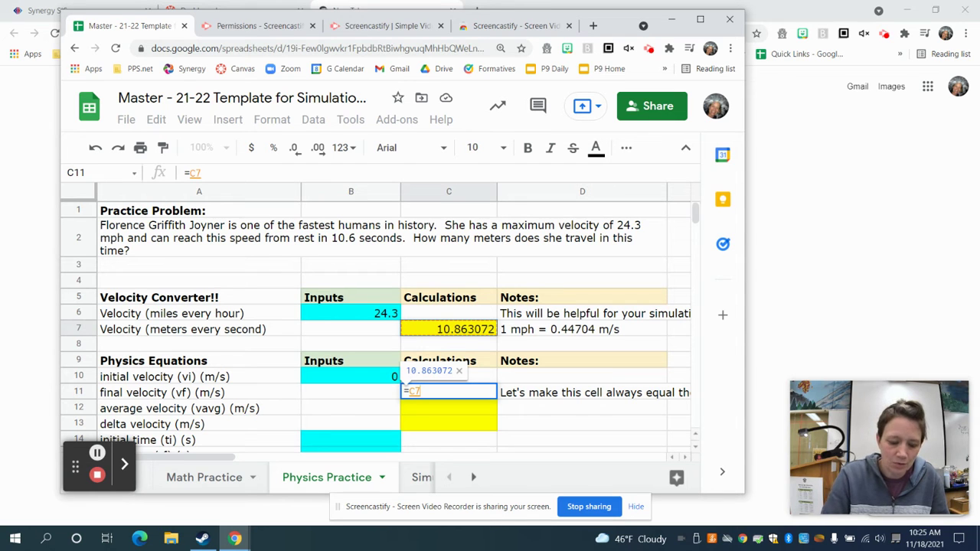
pyautogui.press('Return')
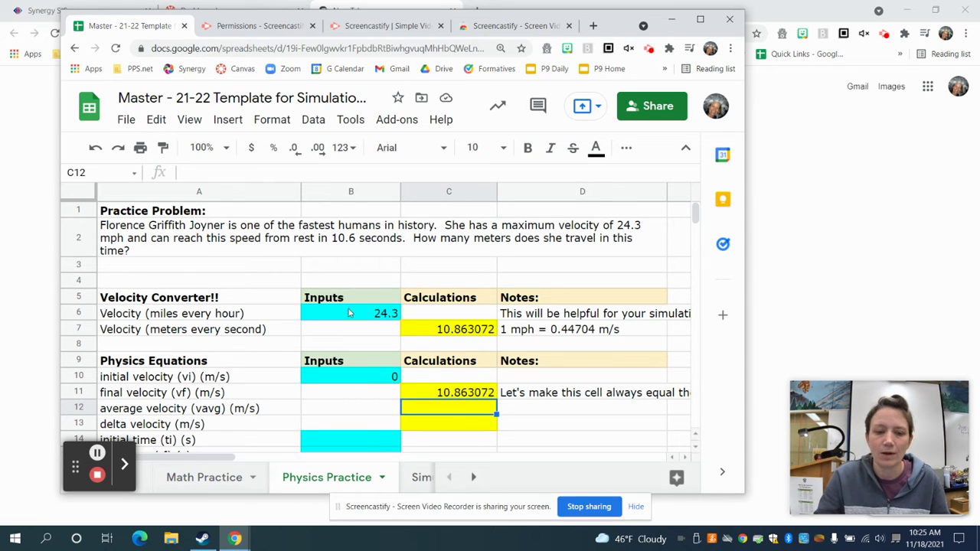
pyautogui.click(446, 395)
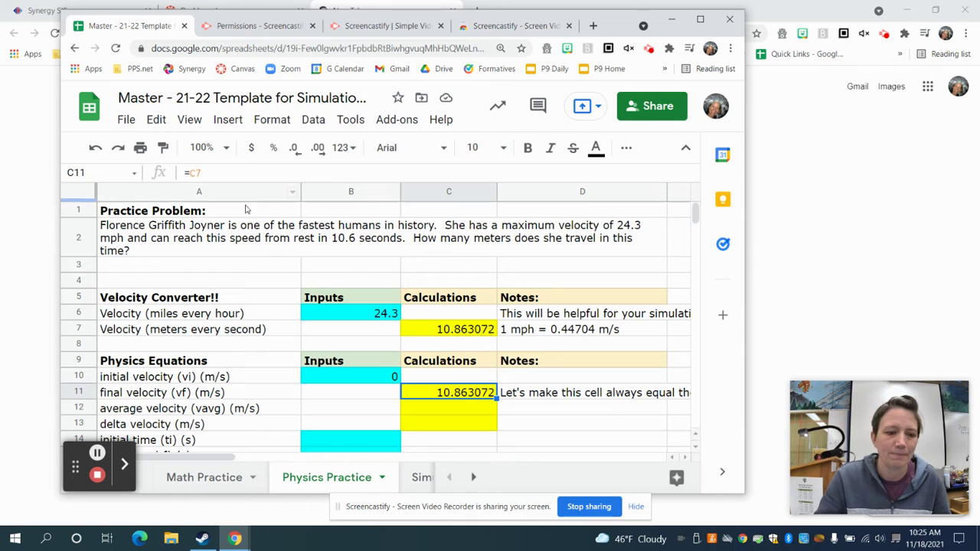
# Enter the formula =average(B10,C11) in C12 to calculate the average velocity
pyautogui.click(459, 412)
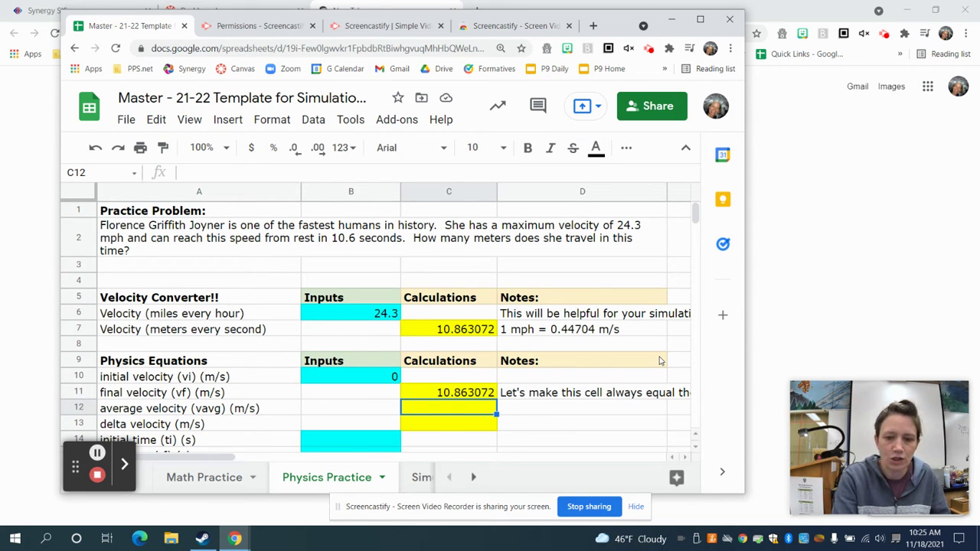
pyautogui.write('=aver')
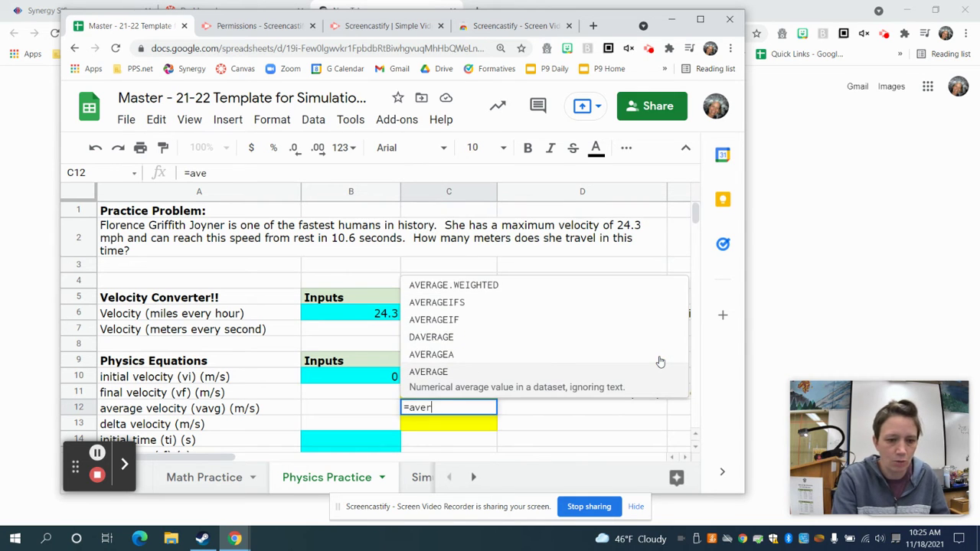
pyautogui.write('age(')
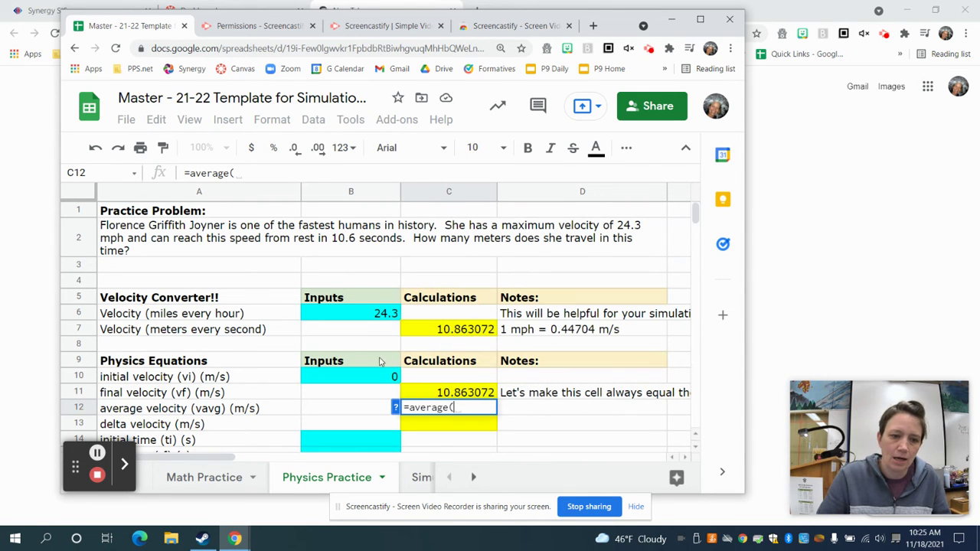
pyautogui.click(376, 382)
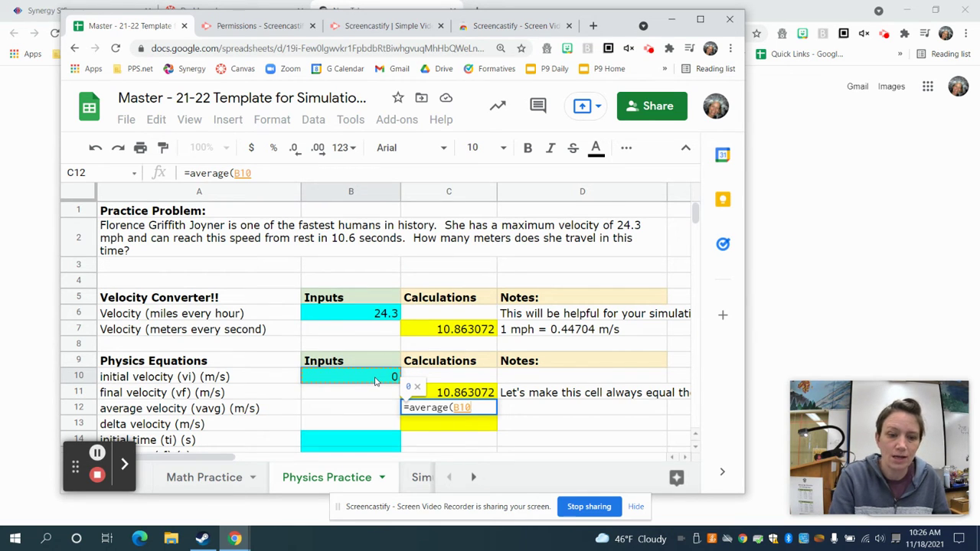
pyautogui.write(',')
pyautogui.click(463, 396)
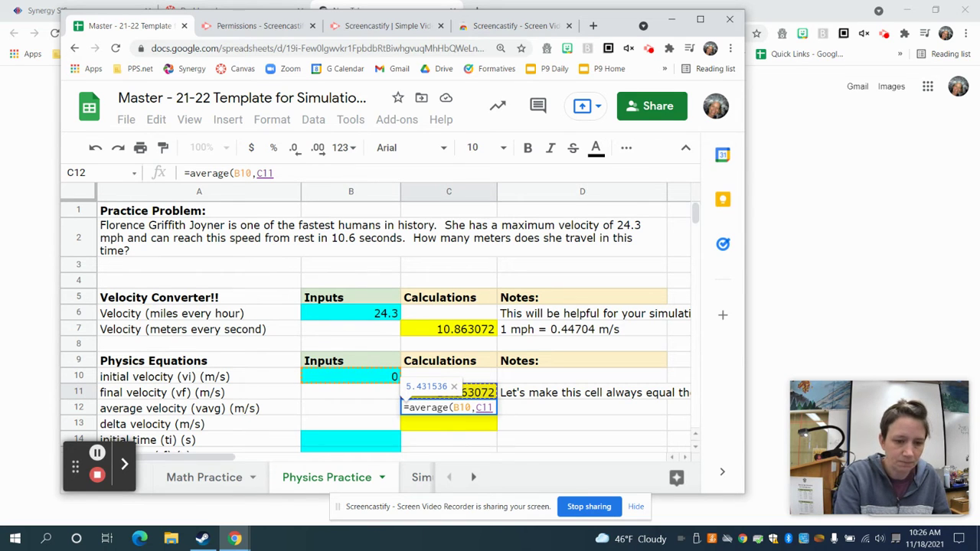
pyautogui.write(')')
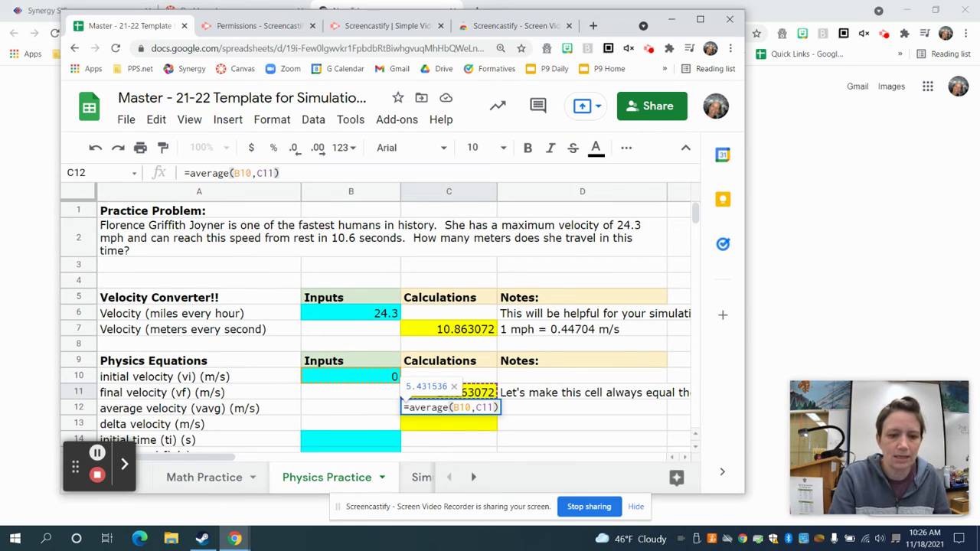
pyautogui.press('Return')
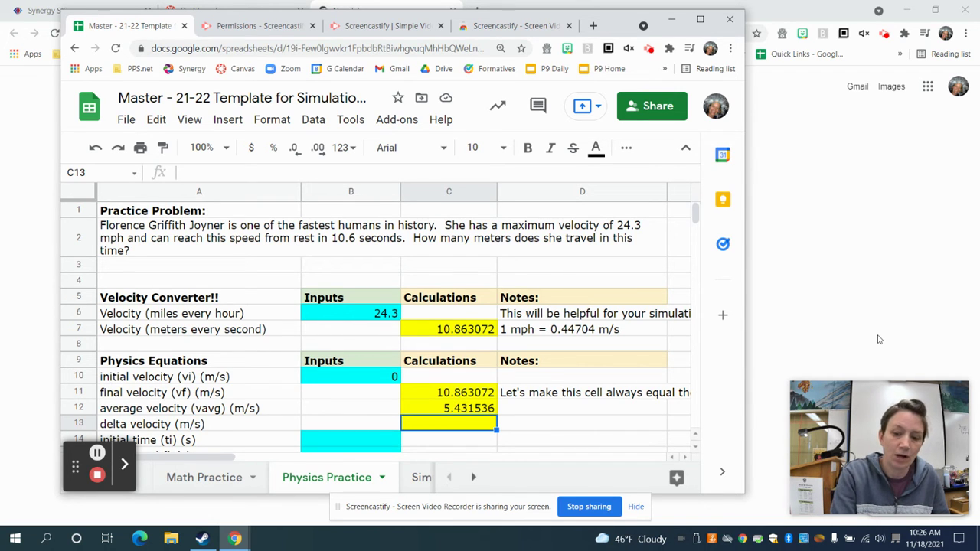
# Enter the formula =C11-B10 in C13 to calculate delta velocity as final minus initial velocity
pyautogui.write('=')
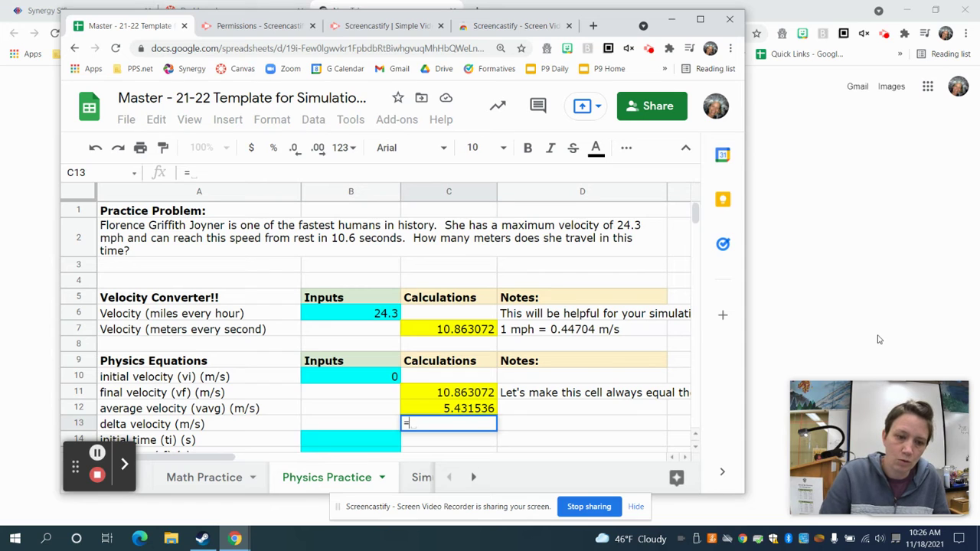
pyautogui.click(458, 396)
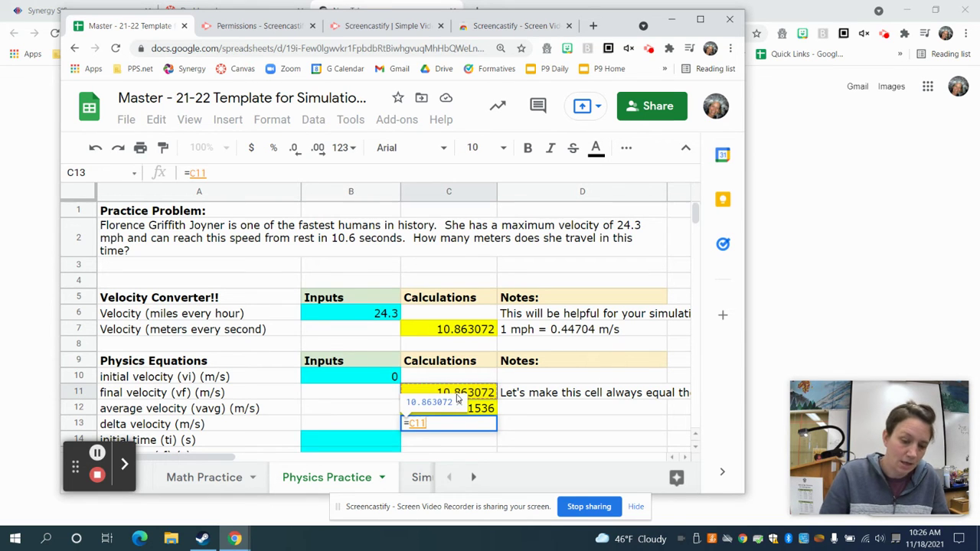
pyautogui.write('-')
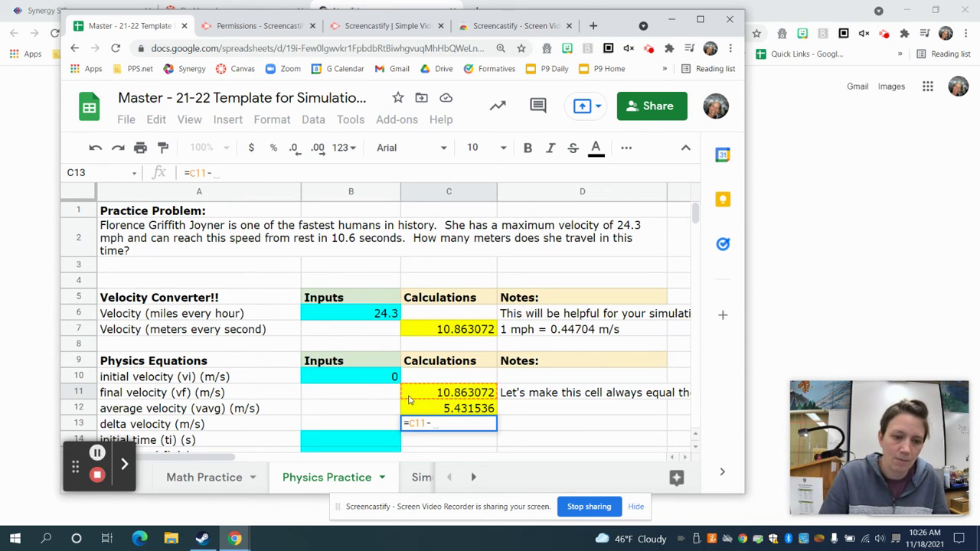
pyautogui.click(352, 377)
pyautogui.press('Return')
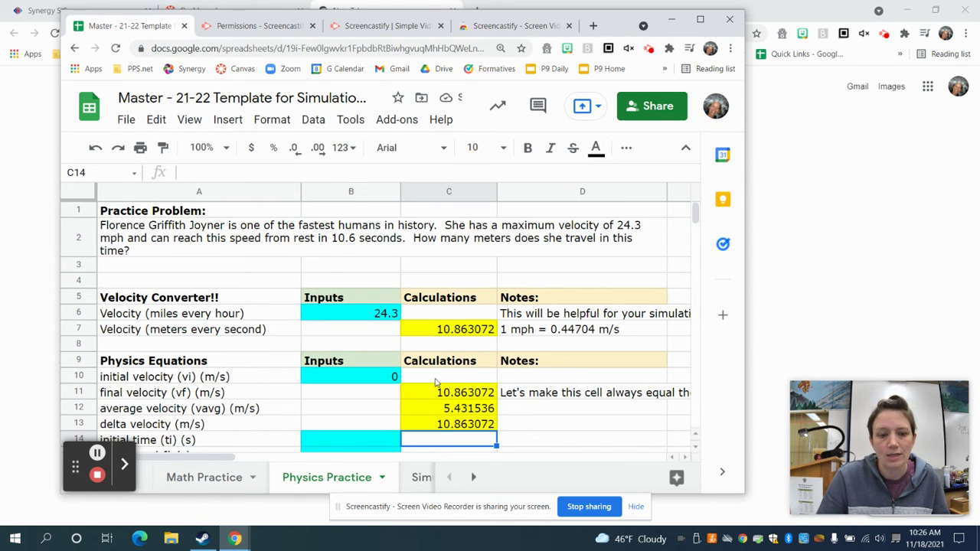
# Enter 0 in B14 as the initial time and 10.6 in B15 as the final time
pyautogui.scroll(-1, 435, 383)
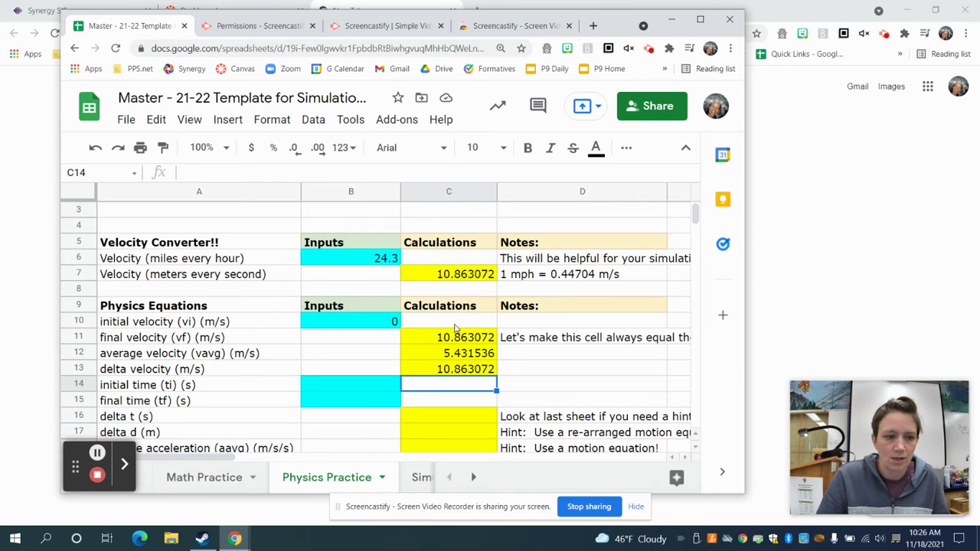
pyautogui.click(365, 385)
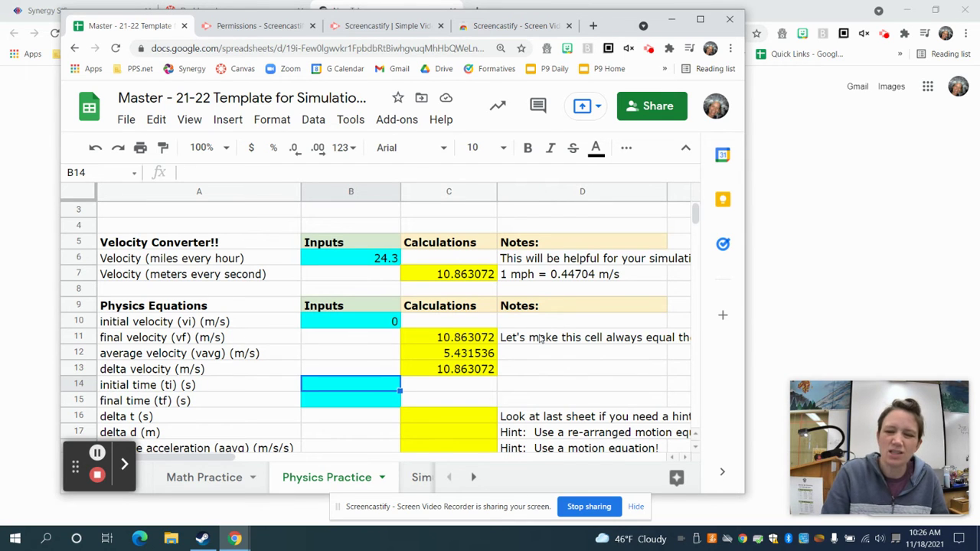
pyautogui.write('0')
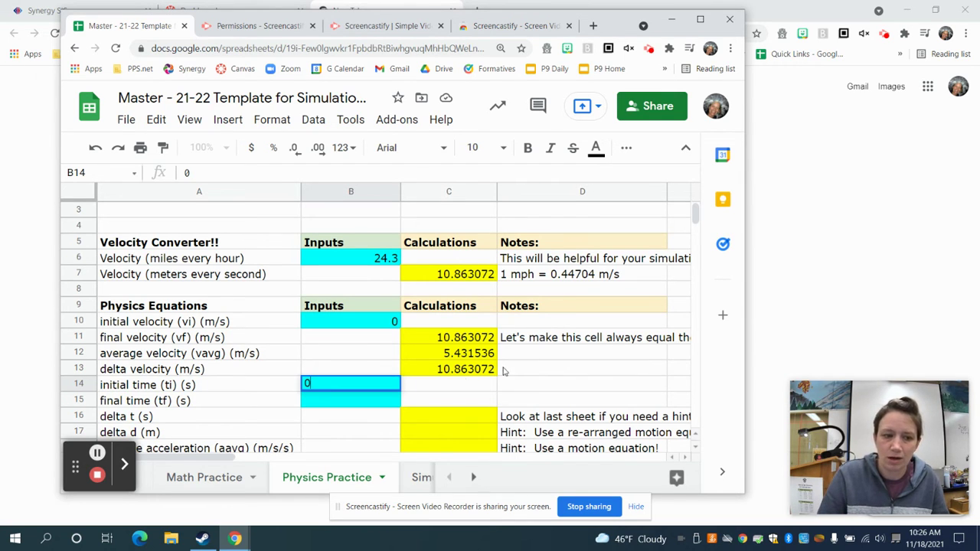
pyautogui.click(409, 392)
pyautogui.scroll(2, 410, 392)
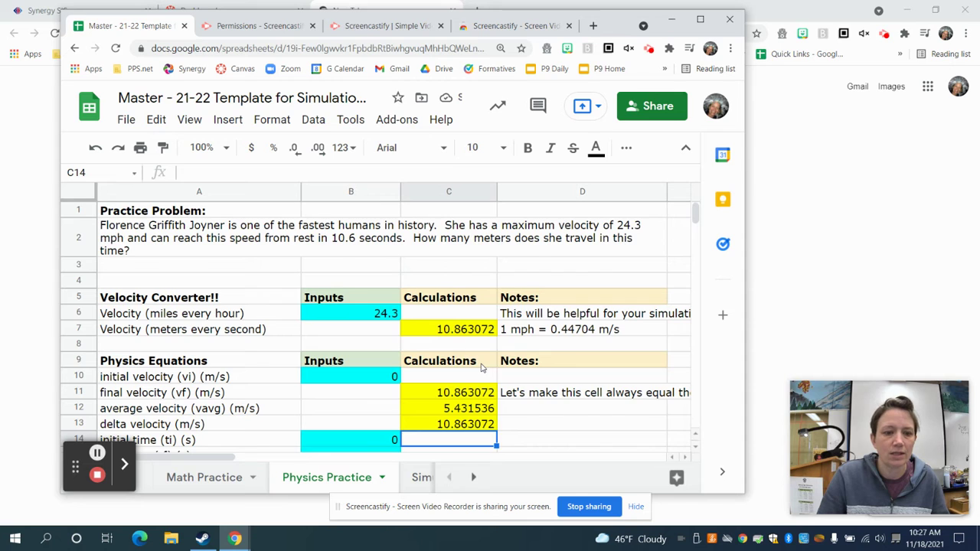
pyautogui.scroll(-2, 482, 368)
pyautogui.click(388, 402)
pyautogui.write('10.6')
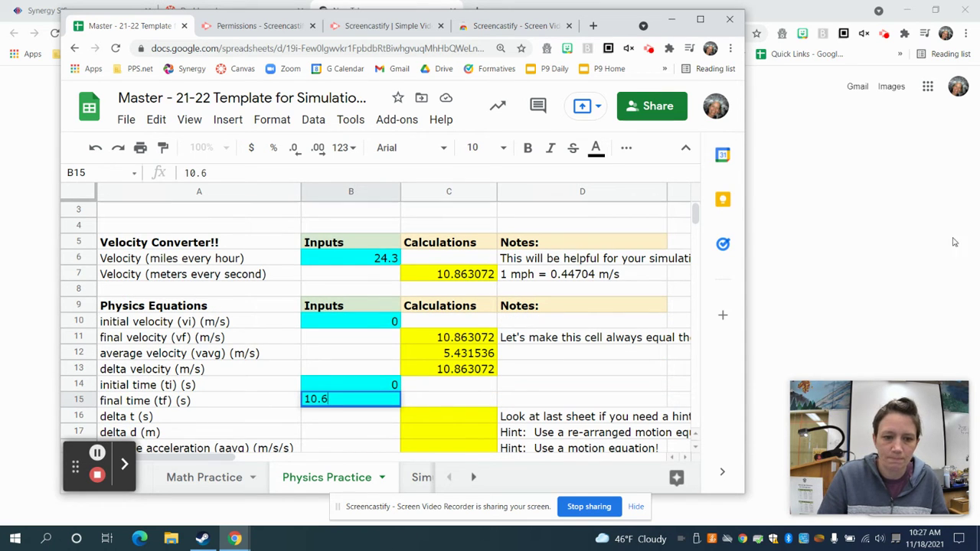
pyautogui.click(481, 391)
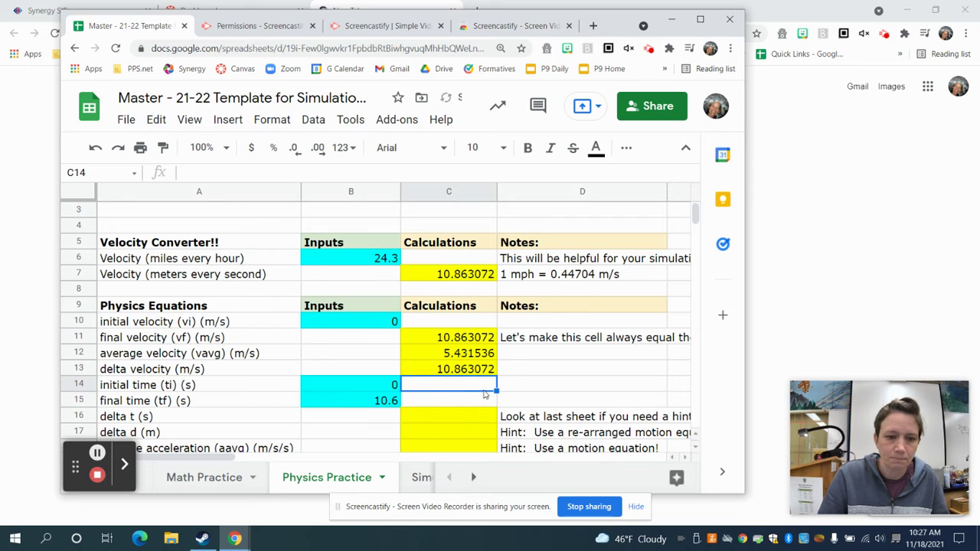
# Enter the formula =B15-B14 in C16 to calculate delta t as final minus initial time
pyautogui.click(492, 420)
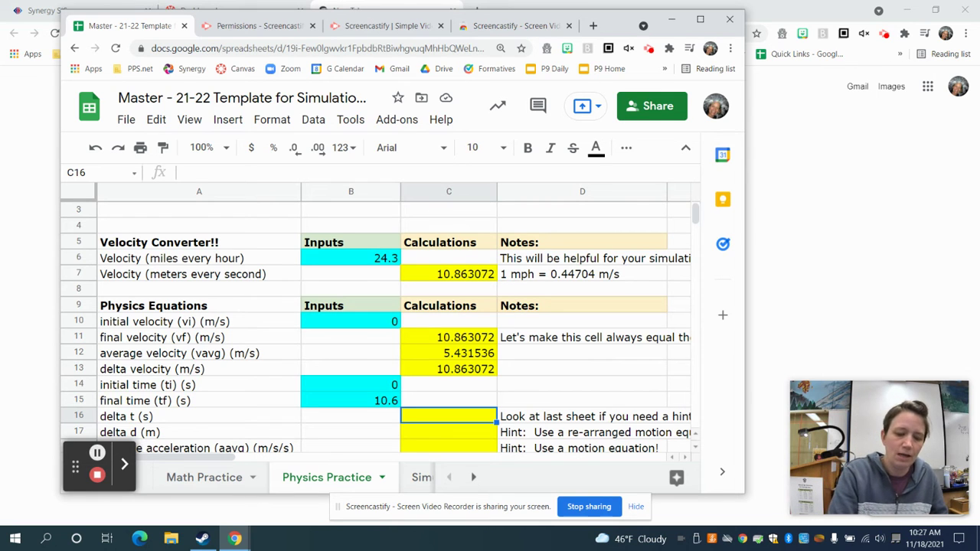
pyautogui.write('=')
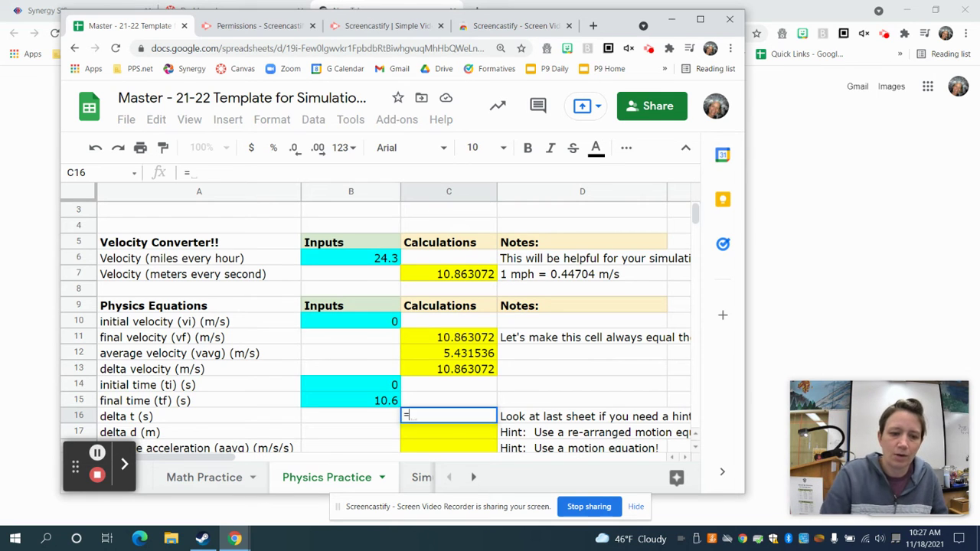
pyautogui.click(369, 404)
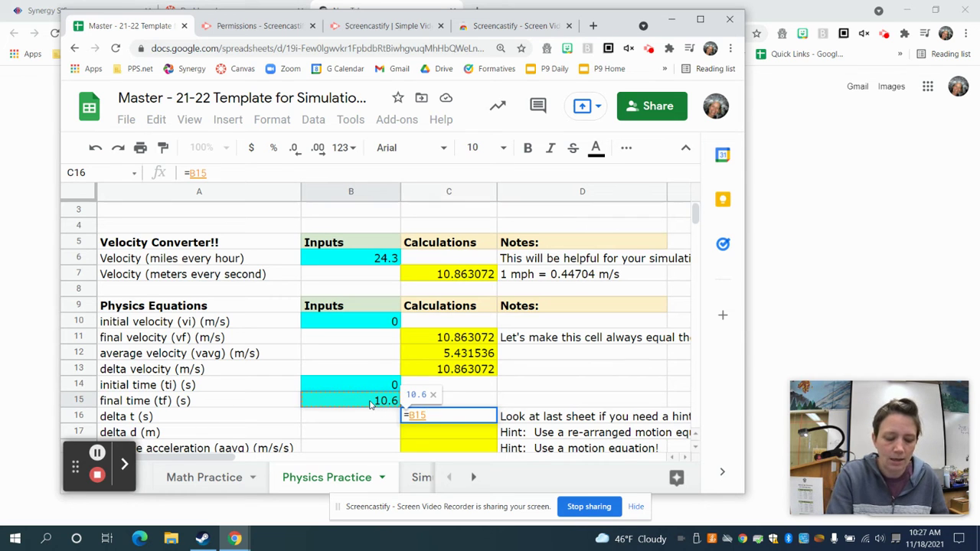
pyautogui.write('-')
pyautogui.click(387, 389)
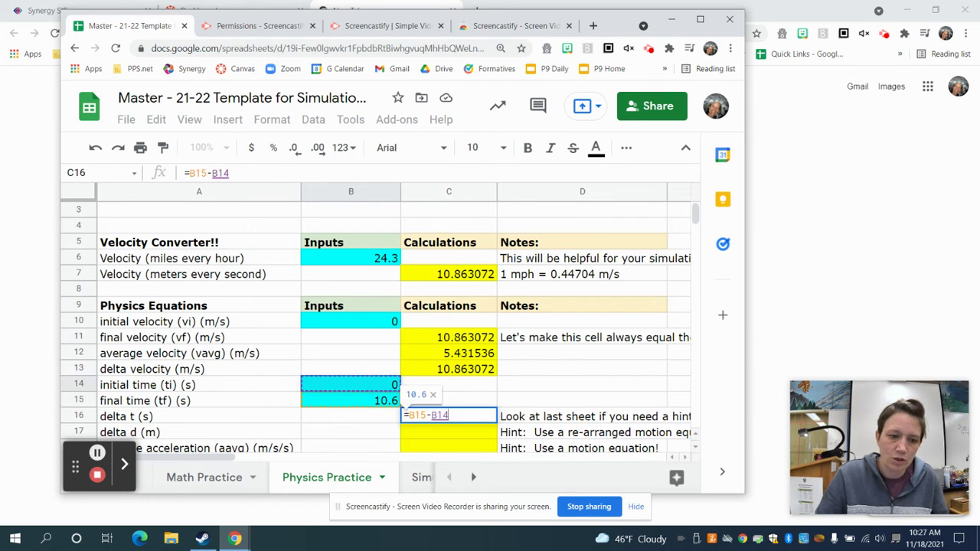
pyautogui.press('Return')
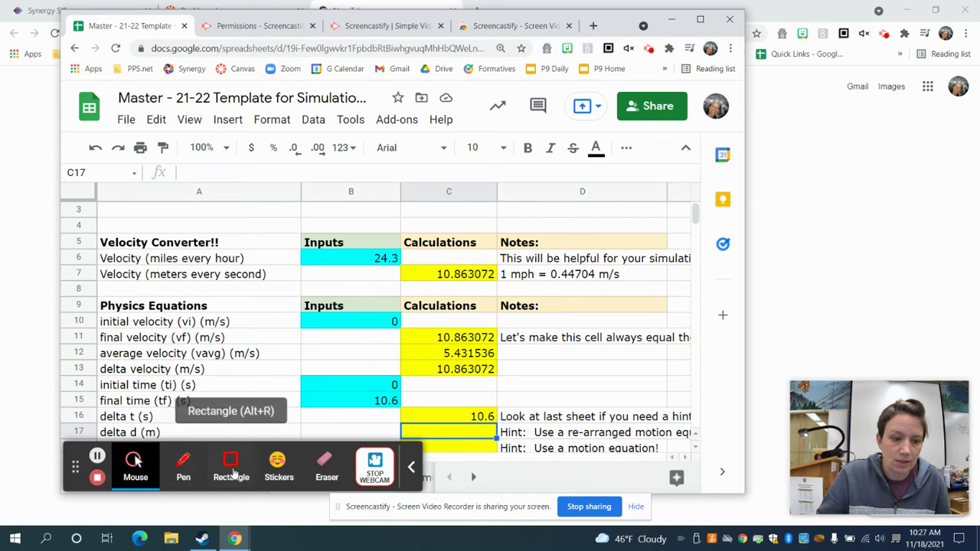
# Handwrite the average velocity equation va = Δd/Δt in red with the annotation Pen above the sheet's data
pyautogui.click(184, 466)
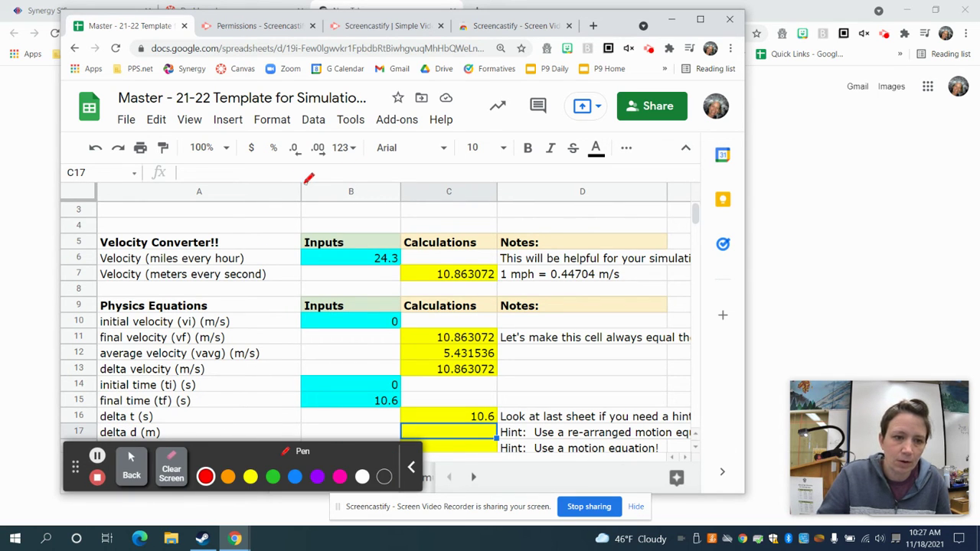
pyautogui.moveTo(313, 173)
pyautogui.mouseDown()
pyautogui.moveTo(320, 182)
pyautogui.moveTo(351, 178)
pyautogui.moveTo(340, 191)
pyautogui.moveTo(349, 185)
pyautogui.moveTo(354, 195)
pyautogui.moveTo(405, 164)
pyautogui.moveTo(402, 181)
pyautogui.mouseUp()
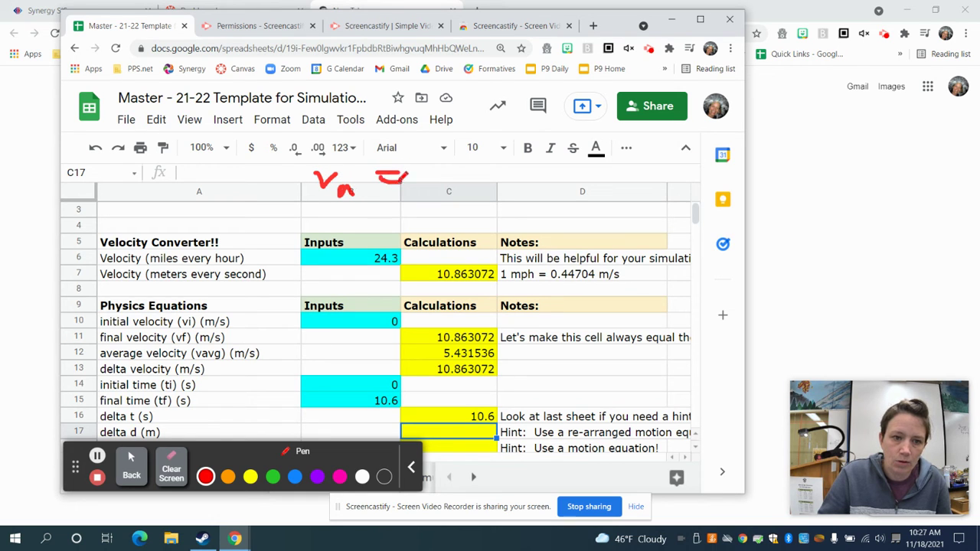
pyautogui.moveTo(441, 149)
pyautogui.mouseDown()
pyautogui.moveTo(467, 163)
pyautogui.moveTo(480, 129)
pyautogui.moveTo(490, 159)
pyautogui.moveTo(454, 166)
pyautogui.moveTo(488, 172)
pyautogui.moveTo(441, 192)
pyautogui.moveTo(459, 176)
pyautogui.mouseUp()
pyautogui.moveTo(481, 171); pyautogui.dragTo(500, 190)
pyautogui.moveTo(472, 187); pyautogui.dragTo(496, 181)
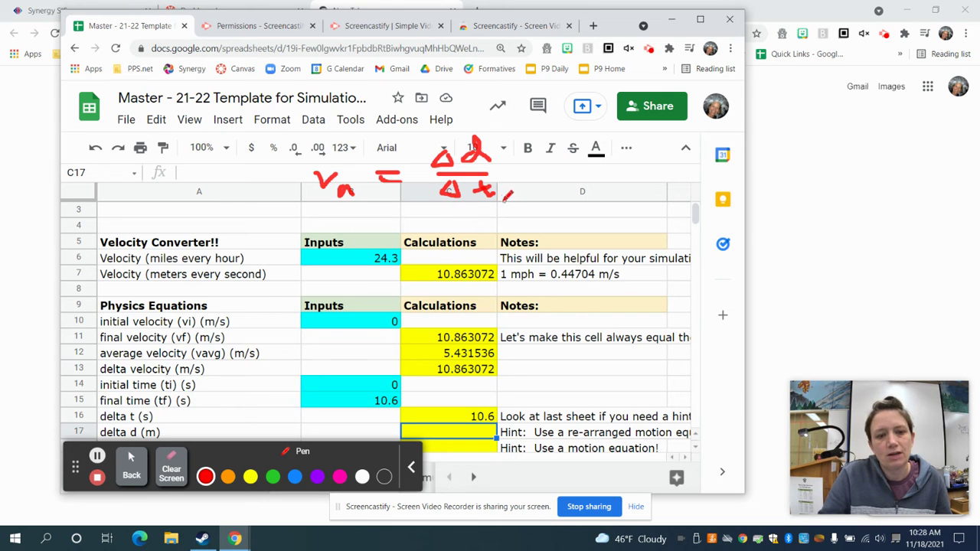
pyautogui.moveTo(485, 192); pyautogui.dragTo(482, 204)
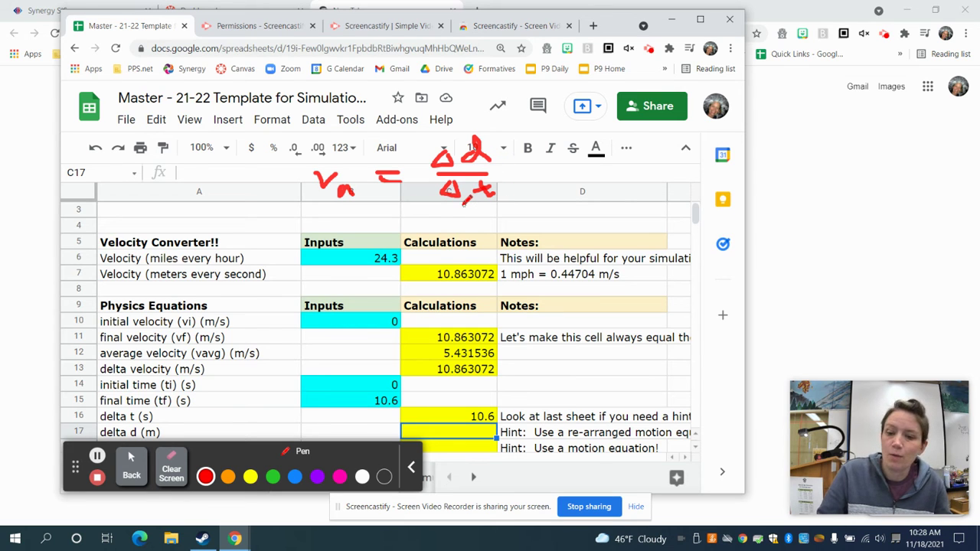
# Annotate the multiplication of both sides by Δt, cross out the cancelling Δt terms, and circle Δt·va = Δd
pyautogui.moveTo(512, 149)
pyautogui.mouseDown()
pyautogui.moveTo(527, 163)
pyautogui.moveTo(513, 164)
pyautogui.moveTo(560, 156)
pyautogui.moveTo(551, 138)
pyautogui.moveTo(571, 157)
pyautogui.moveTo(579, 136)
pyautogui.mouseUp()
pyautogui.moveTo(245, 166)
pyautogui.mouseDown()
pyautogui.moveTo(238, 174)
pyautogui.moveTo(257, 181)
pyautogui.moveTo(246, 160)
pyautogui.moveTo(274, 184)
pyautogui.moveTo(289, 181)
pyautogui.moveTo(290, 159)
pyautogui.mouseUp()
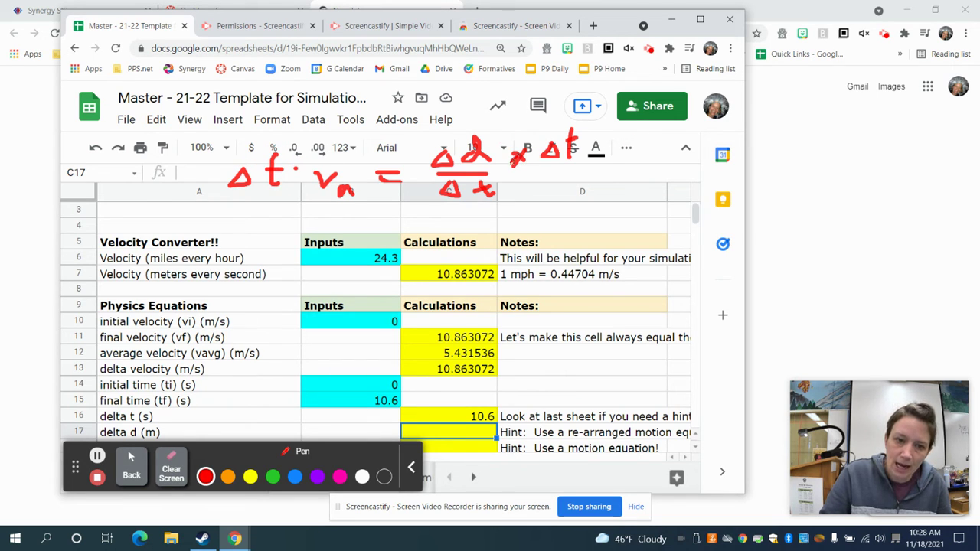
pyautogui.moveTo(534, 159); pyautogui.dragTo(601, 132)
pyautogui.moveTo(457, 182)
pyautogui.mouseDown()
pyautogui.moveTo(444, 196)
pyautogui.moveTo(509, 181)
pyautogui.mouseUp()
pyautogui.moveTo(489, 121)
pyautogui.mouseDown()
pyautogui.moveTo(439, 115)
pyautogui.moveTo(223, 157)
pyautogui.moveTo(230, 216)
pyautogui.moveTo(297, 218)
pyautogui.moveTo(475, 163)
pyautogui.moveTo(509, 146)
pyautogui.moveTo(484, 116)
pyautogui.mouseUp()
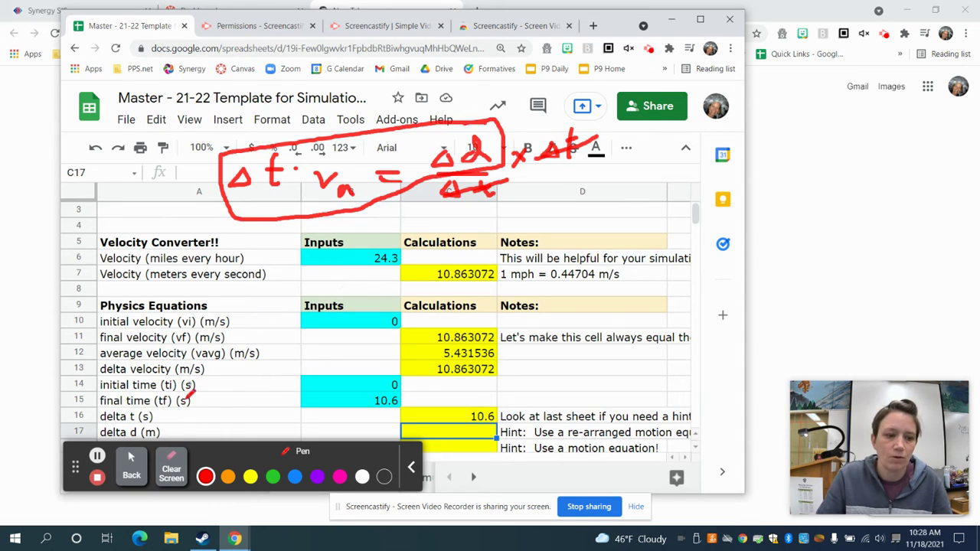
pyautogui.click(131, 463)
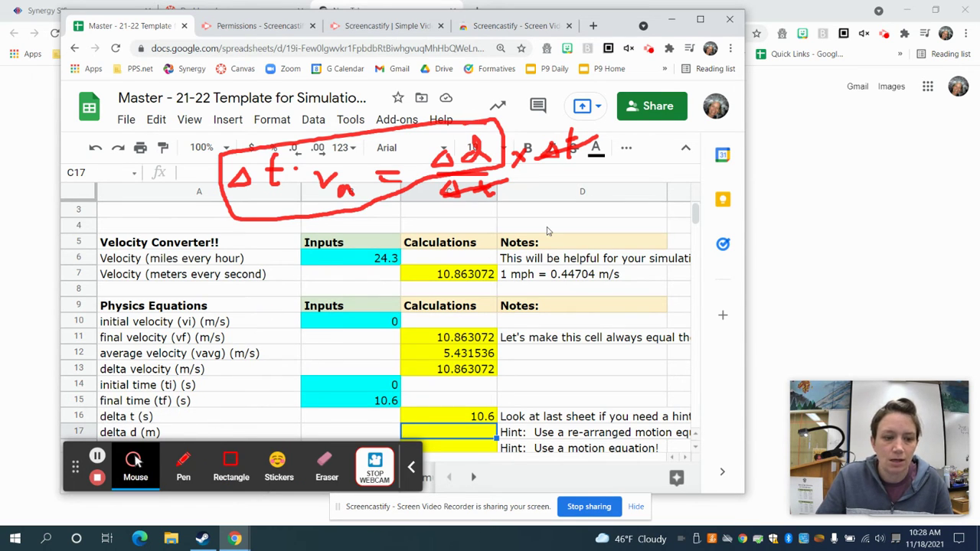
# Enter the formula =C12*C16 in C17 to calculate delta d from average velocity and delta t
pyautogui.scroll(-2, 548, 231)
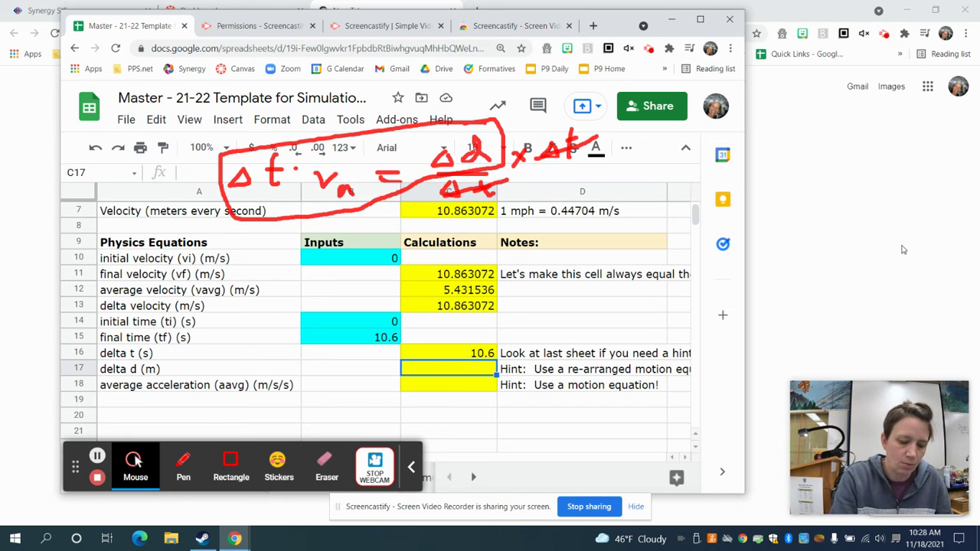
pyautogui.write('=')
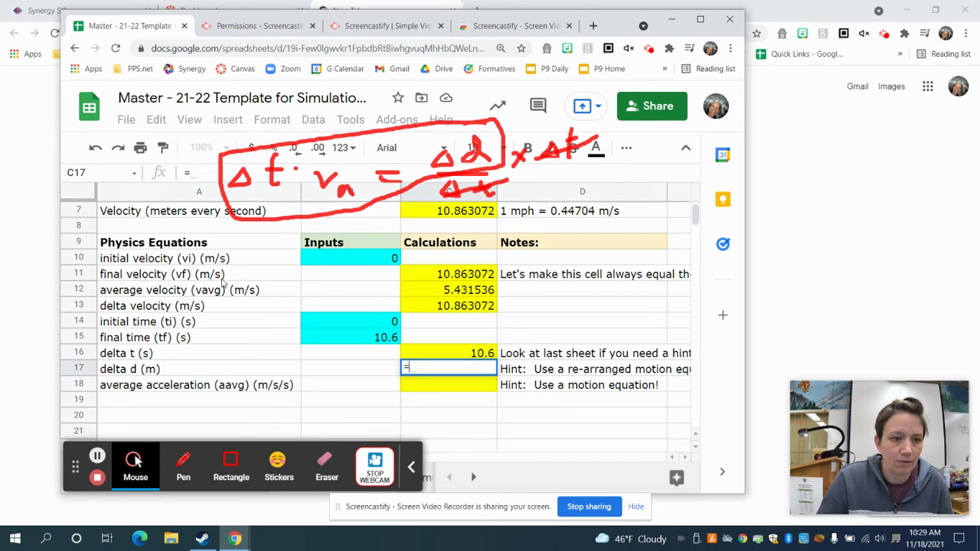
pyautogui.click(481, 294)
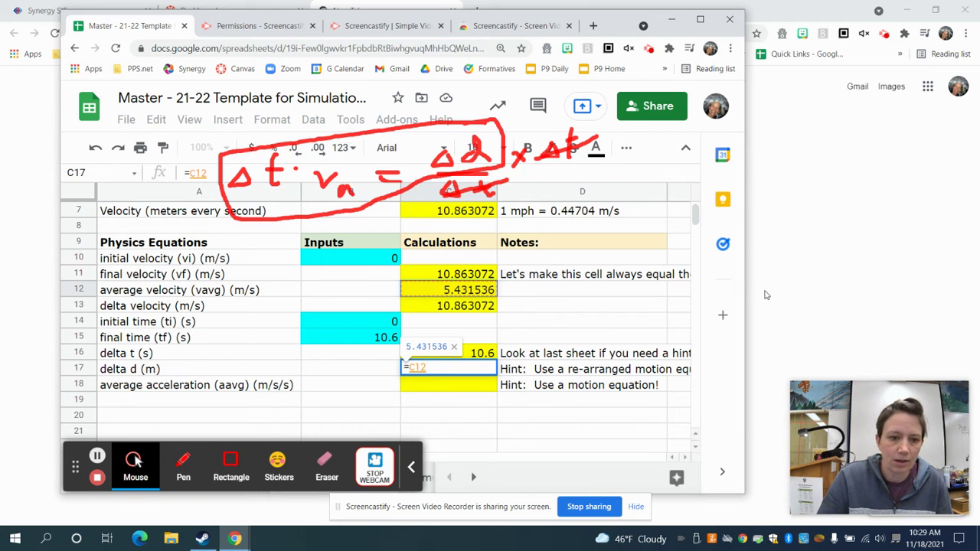
pyautogui.write('*')
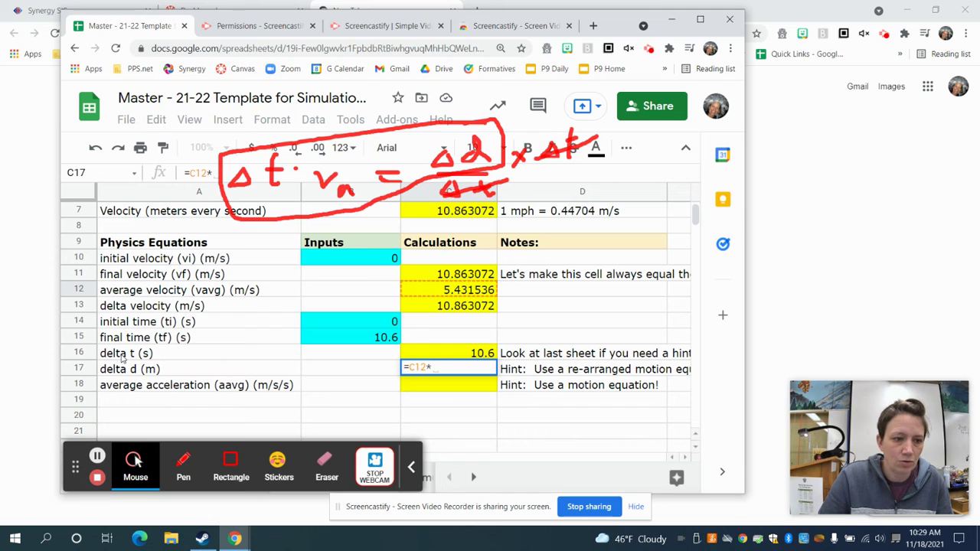
pyautogui.click(445, 353)
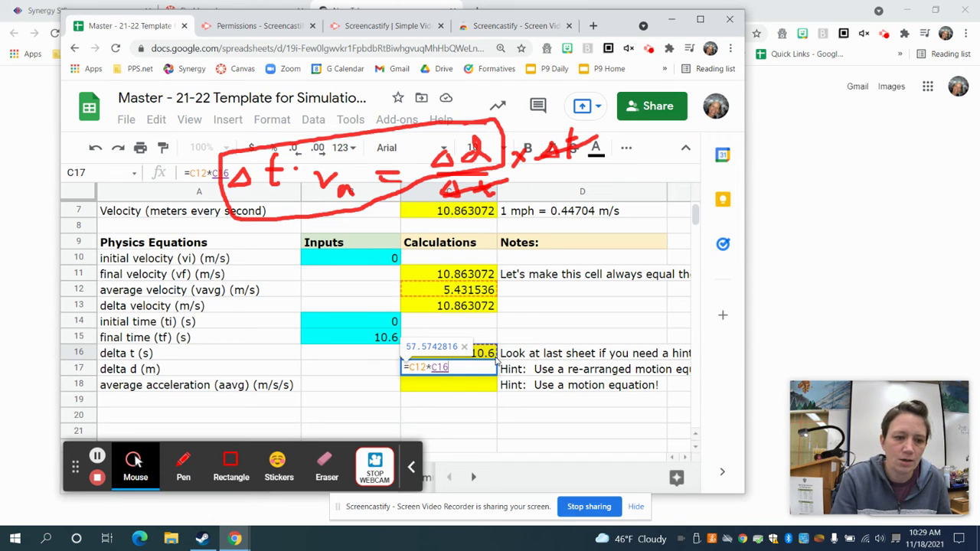
pyautogui.press('Return')
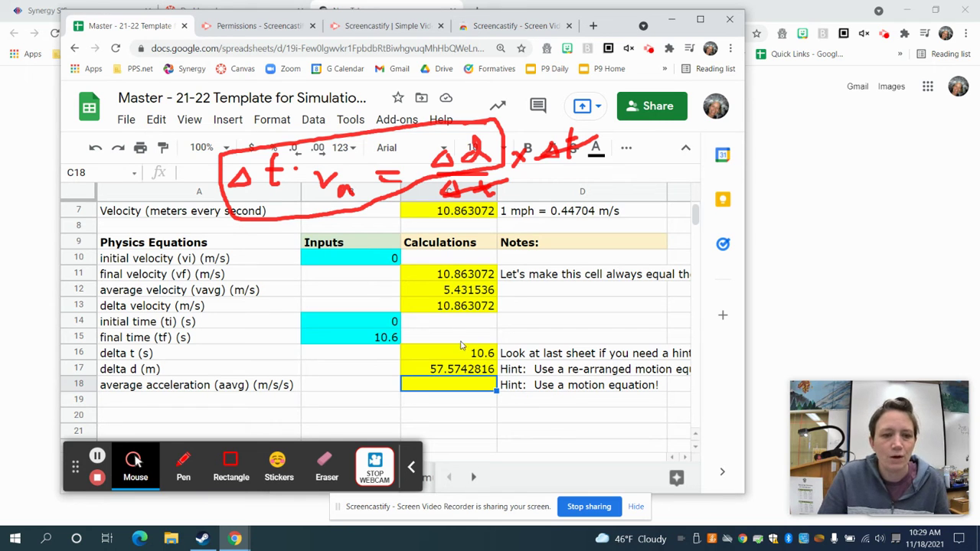
# Handwrite the acceleration equation a = Δv/Δt in red beside the circled distance equation, and leave the annotation Pen
pyautogui.click(184, 463)
pyautogui.moveTo(611, 173)
pyautogui.mouseDown()
pyautogui.moveTo(601, 200)
pyautogui.moveTo(618, 200)
pyautogui.moveTo(632, 174)
pyautogui.moveTo(639, 191)
pyautogui.mouseUp()
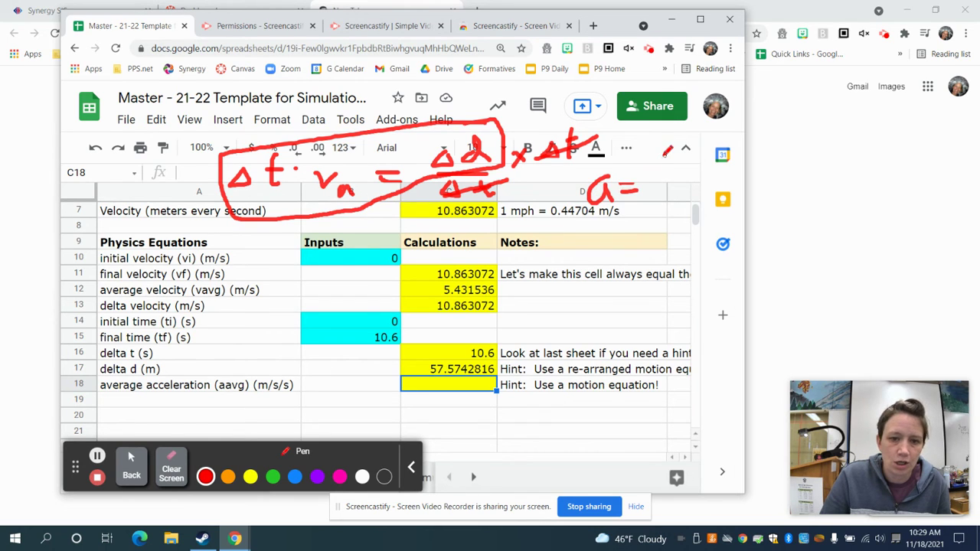
pyautogui.moveTo(663, 147)
pyautogui.mouseDown()
pyautogui.moveTo(672, 173)
pyautogui.moveTo(677, 153)
pyautogui.moveTo(699, 145)
pyautogui.mouseUp()
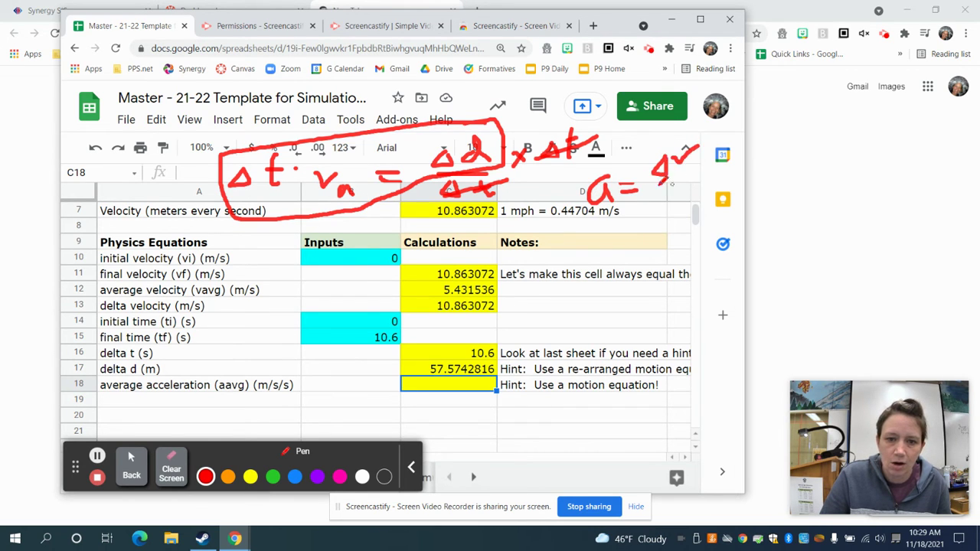
pyautogui.moveTo(645, 182); pyautogui.dragTo(715, 176)
pyautogui.moveTo(657, 205)
pyautogui.mouseDown()
pyautogui.moveTo(666, 196)
pyautogui.moveTo(694, 216)
pyautogui.mouseUp()
pyautogui.moveTo(687, 201); pyautogui.dragTo(717, 201)
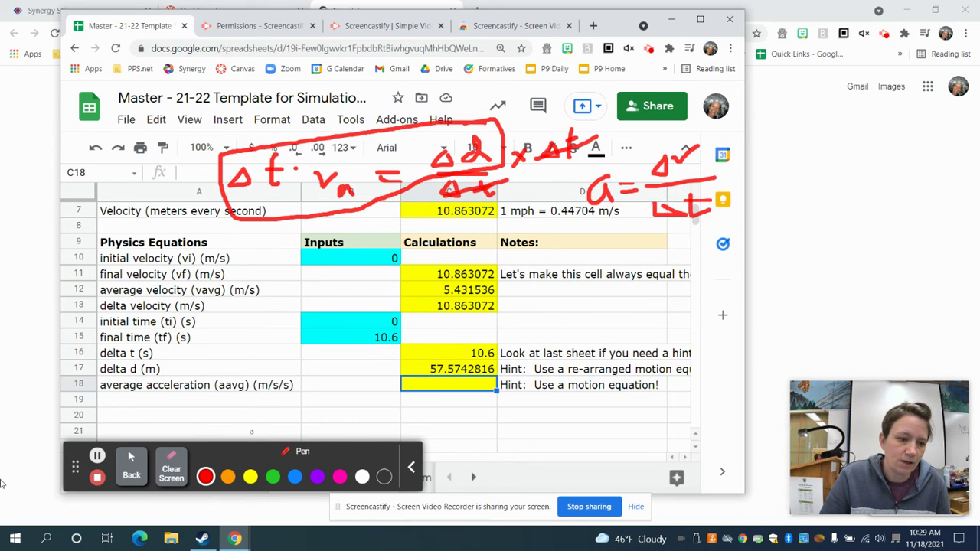
pyautogui.click(131, 471)
pyautogui.click(133, 463)
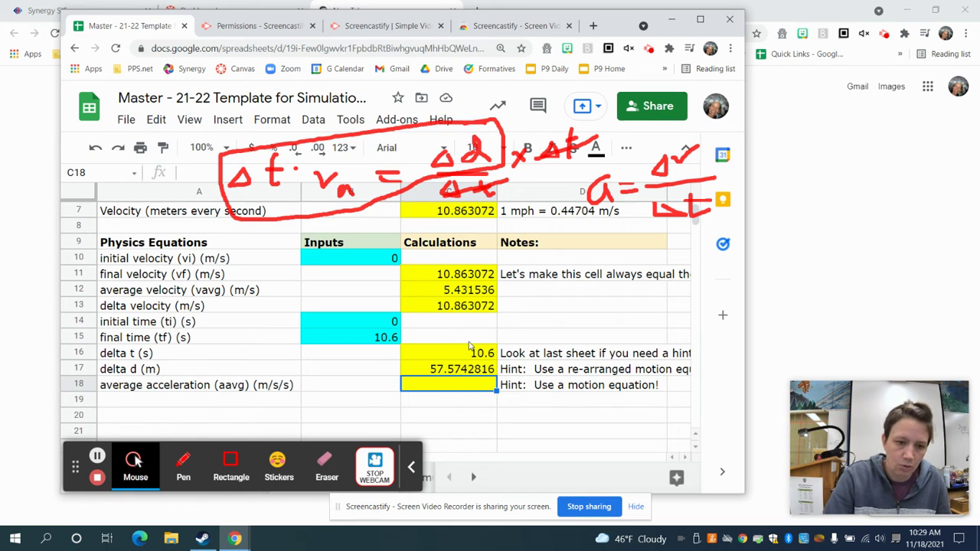
# Enter the formula =C13/C16 in C18 to calculate average acceleration from delta velocity and delta t
pyautogui.write('=')
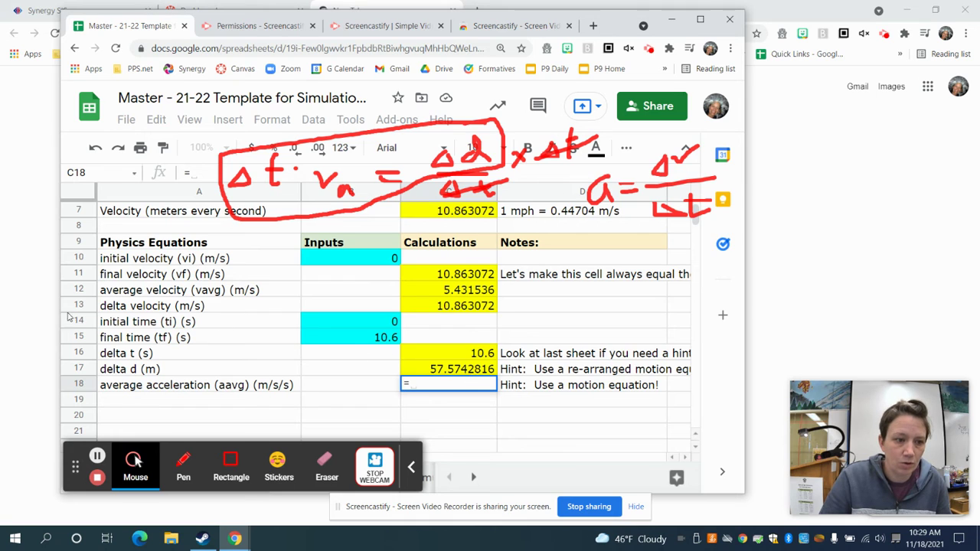
pyautogui.click(465, 307)
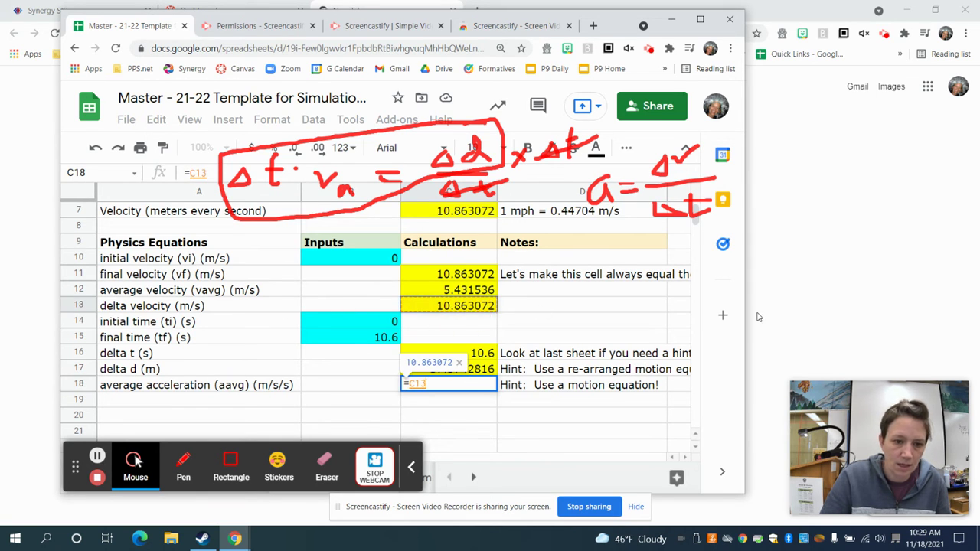
pyautogui.write('/')
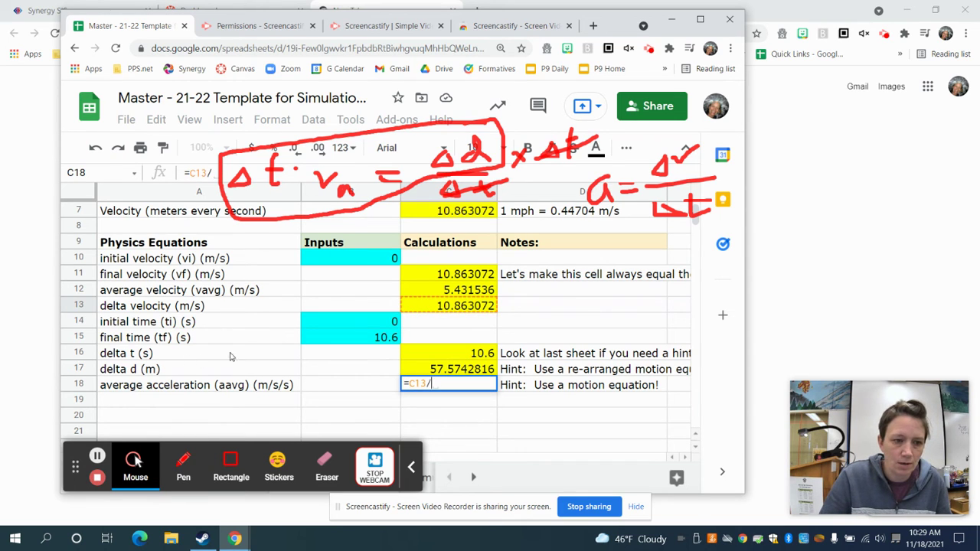
pyautogui.click(484, 355)
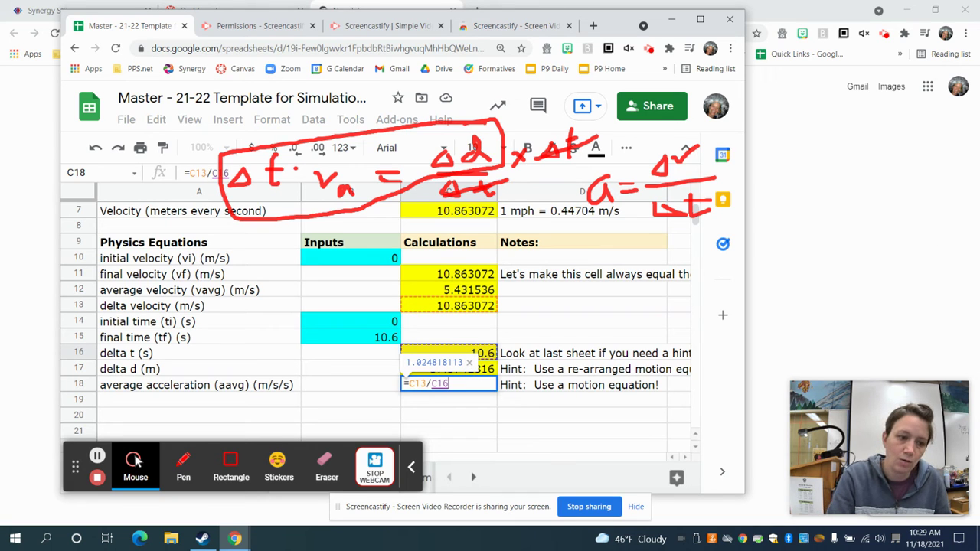
pyautogui.press('Return')
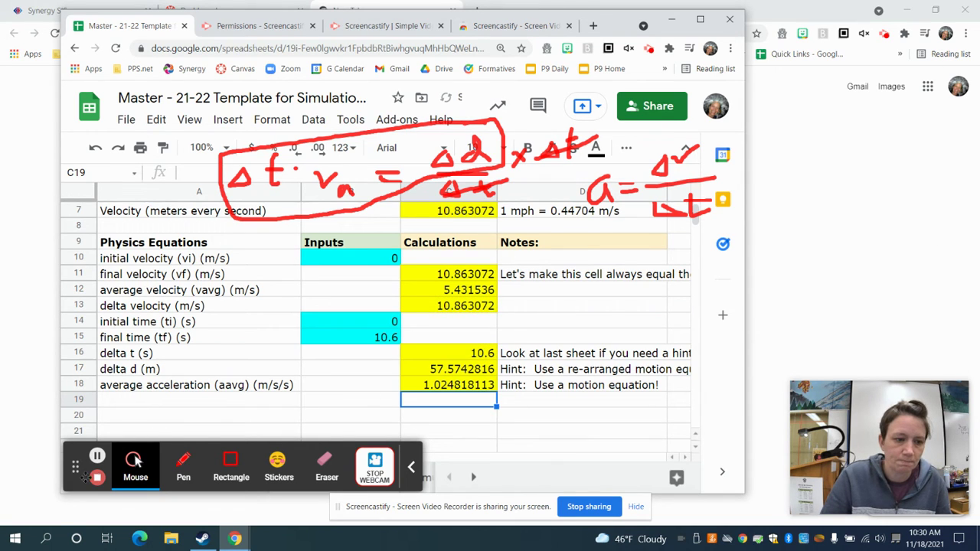
# Erase all the red handwritten equations from the screen and return to the ordinary mouse pointer
pyautogui.click(327, 464)
pyautogui.moveTo(322, 261)
pyautogui.mouseDown()
pyautogui.moveTo(233, 150)
pyautogui.moveTo(273, 190)
pyautogui.moveTo(257, 162)
pyautogui.moveTo(224, 182)
pyautogui.moveTo(256, 216)
pyautogui.moveTo(271, 188)
pyautogui.moveTo(328, 213)
pyautogui.moveTo(302, 214)
pyautogui.moveTo(547, 164)
pyautogui.moveTo(582, 138)
pyautogui.moveTo(464, 207)
pyautogui.moveTo(489, 163)
pyautogui.moveTo(445, 135)
pyautogui.moveTo(487, 166)
pyautogui.moveTo(369, 134)
pyautogui.moveTo(394, 130)
pyautogui.mouseUp()
pyautogui.moveTo(544, 123)
pyautogui.mouseDown()
pyautogui.moveTo(671, 176)
pyautogui.moveTo(622, 187)
pyautogui.moveTo(697, 146)
pyautogui.moveTo(704, 198)
pyautogui.moveTo(709, 175)
pyautogui.moveTo(661, 219)
pyautogui.moveTo(684, 184)
pyautogui.moveTo(681, 219)
pyautogui.moveTo(584, 192)
pyautogui.moveTo(606, 164)
pyautogui.mouseUp()
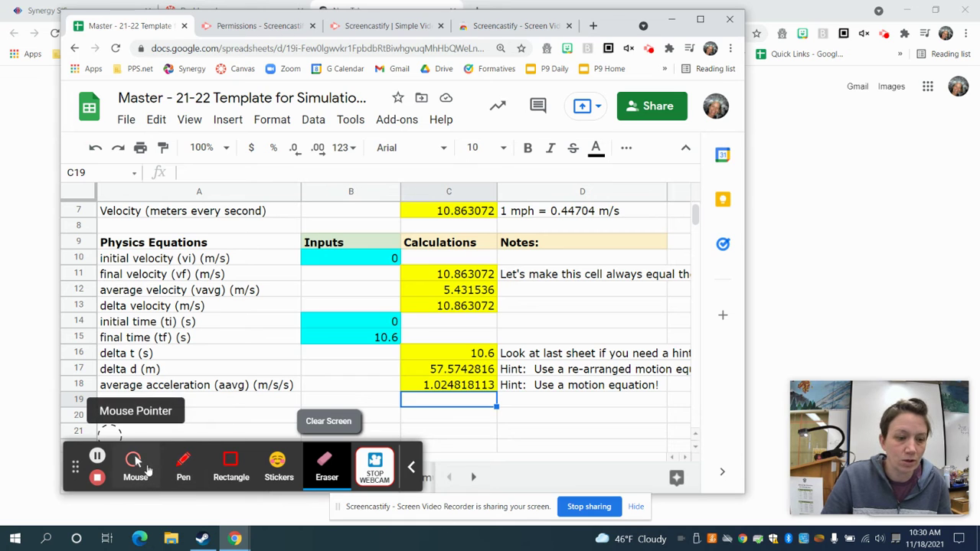
pyautogui.click(135, 460)
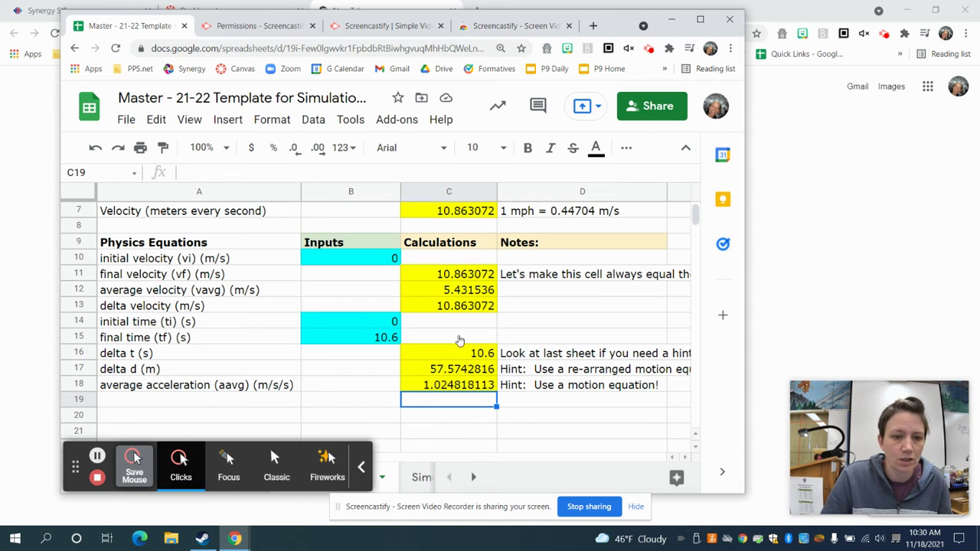
# Set the velocity in miles every hour in B6 of the Velocity Converter to 15
pyautogui.scroll(2, 486, 259)
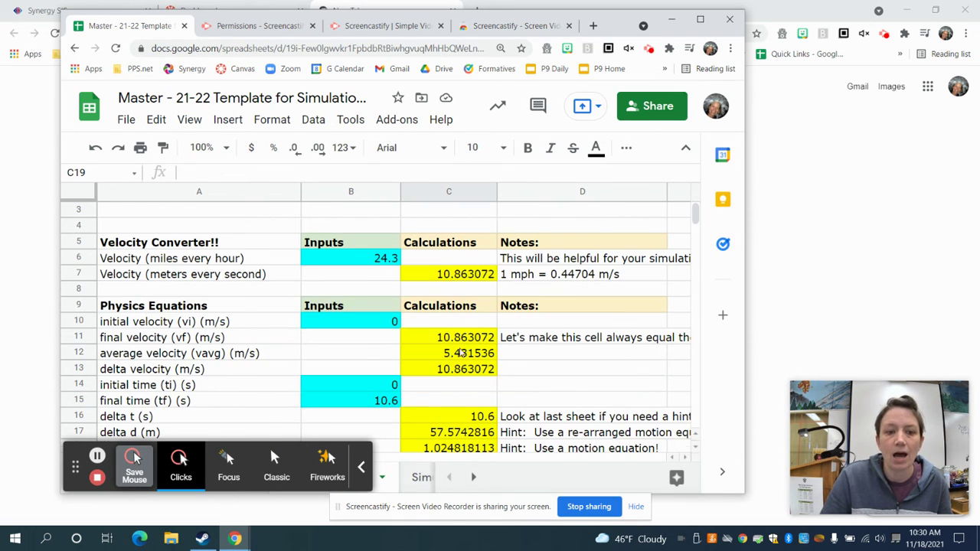
pyautogui.scroll(1, 461, 352)
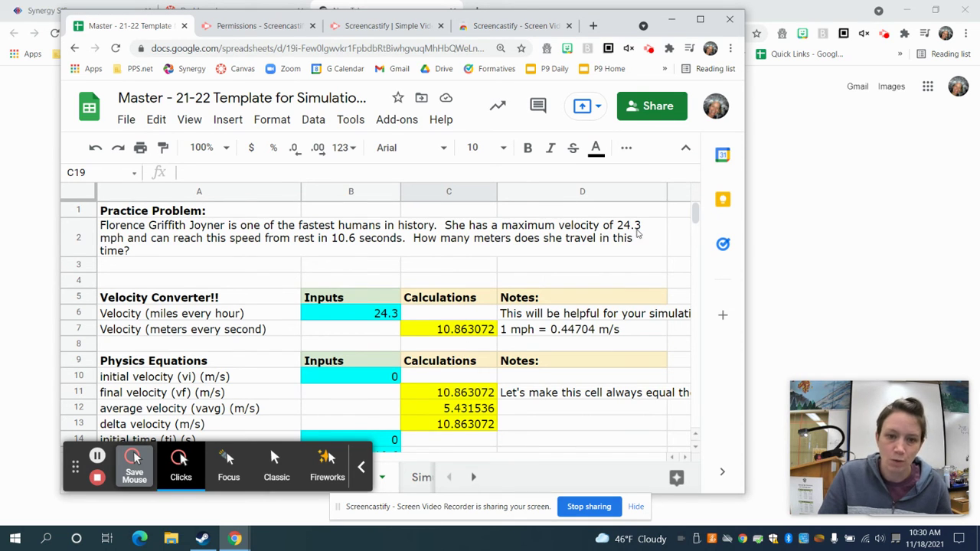
pyautogui.click(385, 317)
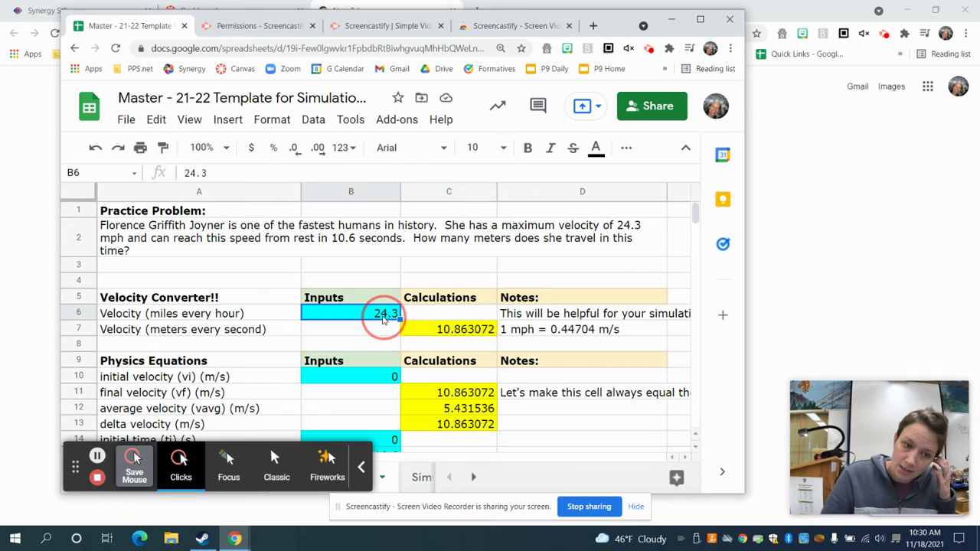
pyautogui.write('15')
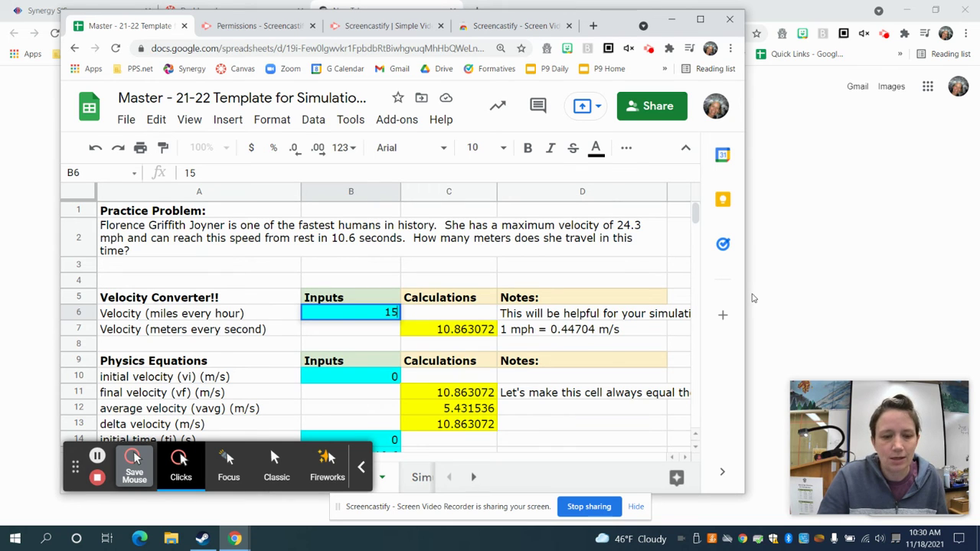
pyautogui.press('Return')
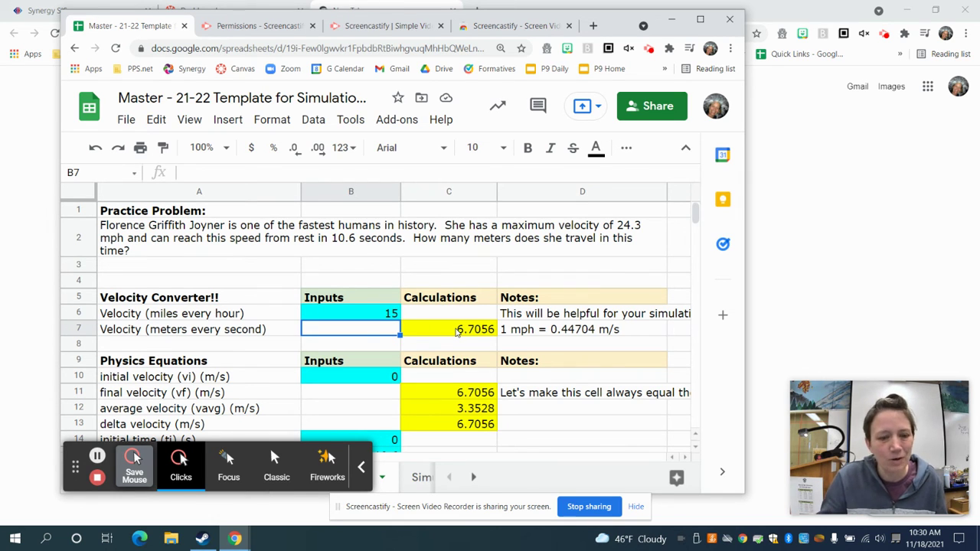
# Review the formulas for converted, final, average and delta velocity in column C, and check the recalculated delta d and average acceleration
pyautogui.click(457, 331)
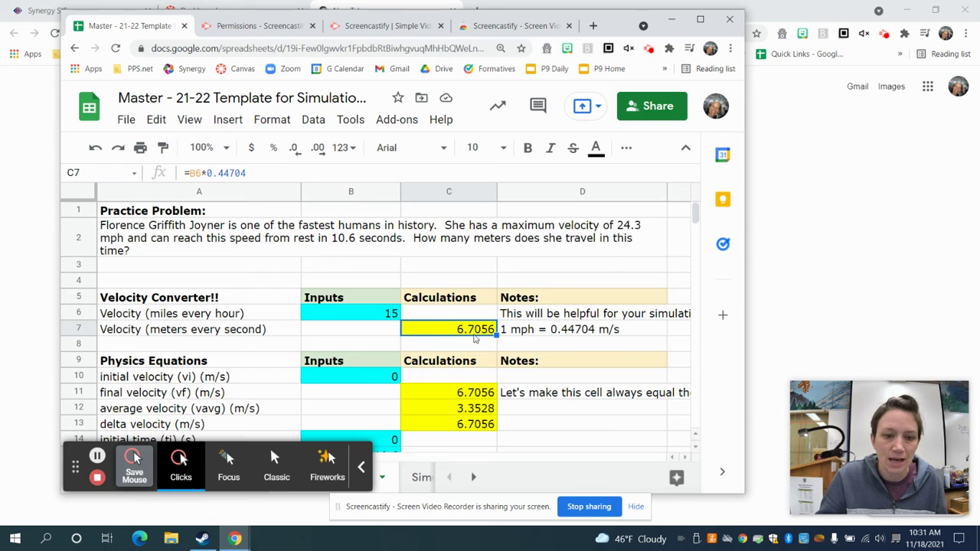
pyautogui.click(470, 395)
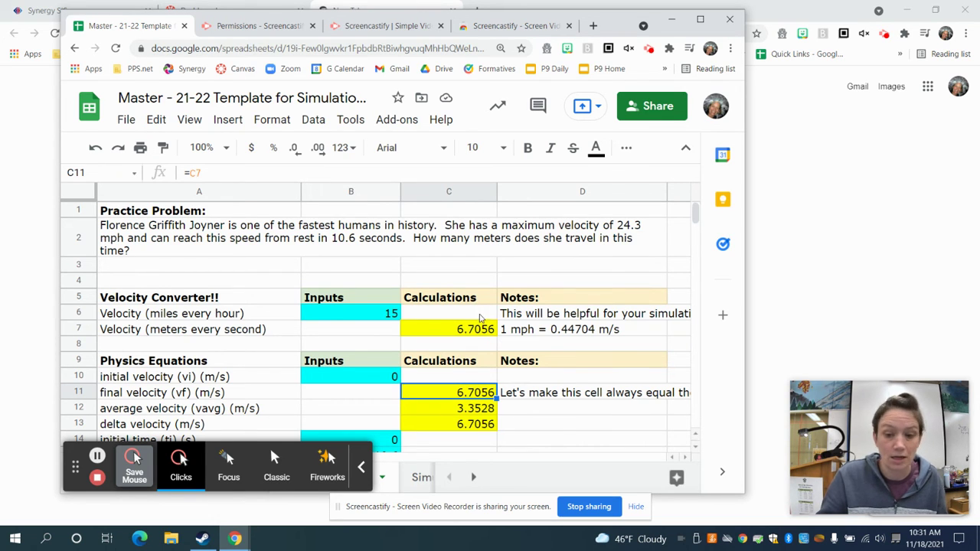
pyautogui.doubleClick(486, 410)
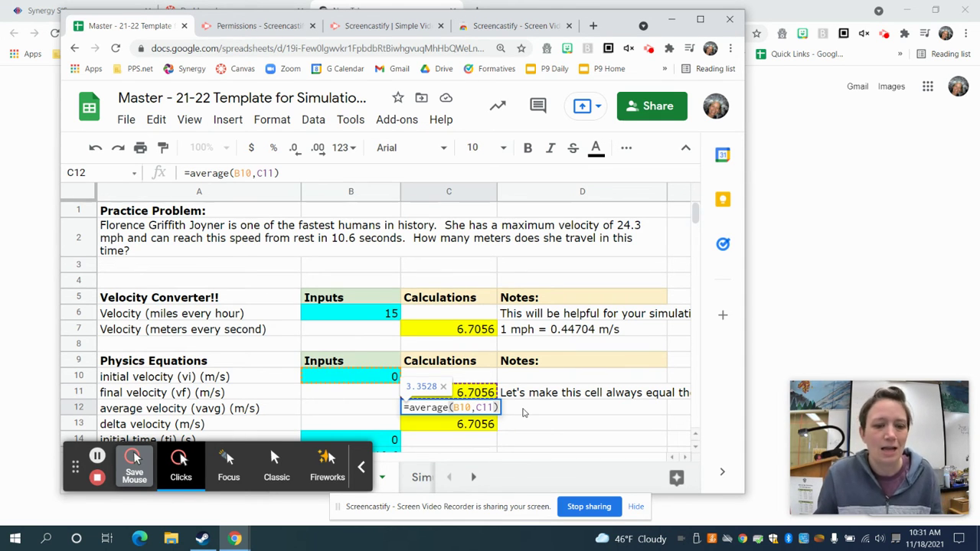
pyautogui.press('Return')
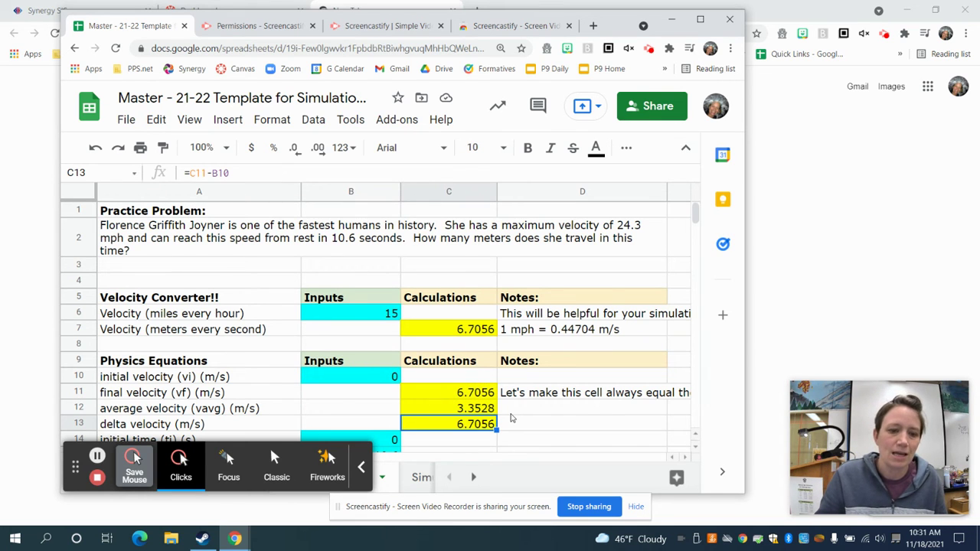
pyautogui.scroll(-1, 511, 418)
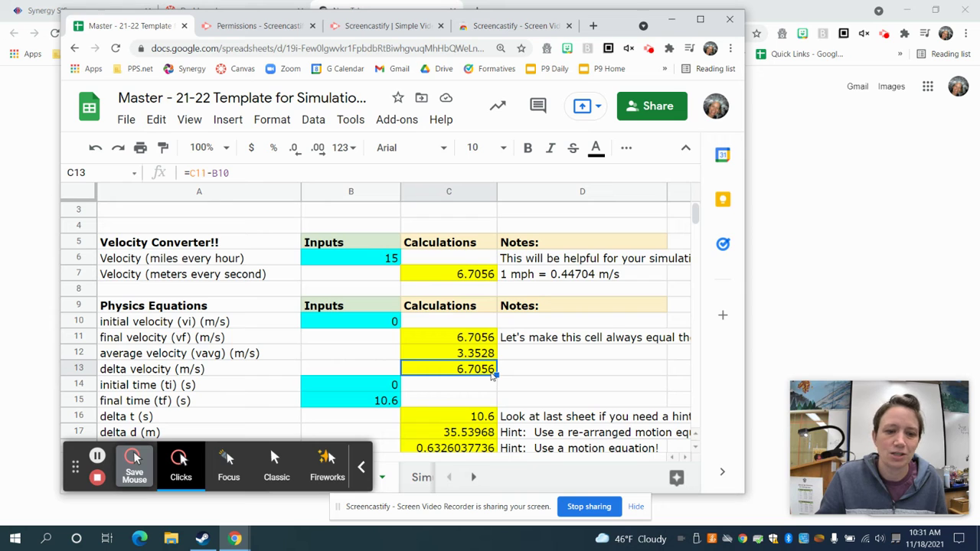
pyautogui.scroll(-2, 493, 375)
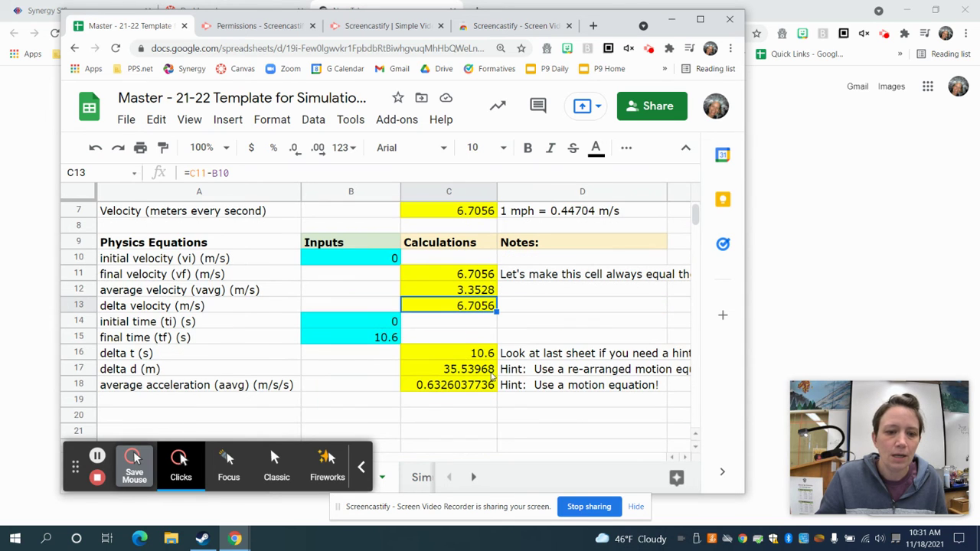
# Set the final time (tf) in B15 to 25 seconds and check the average acceleration formula in C18
pyautogui.click(362, 262)
pyautogui.click(378, 328)
pyautogui.click(380, 341)
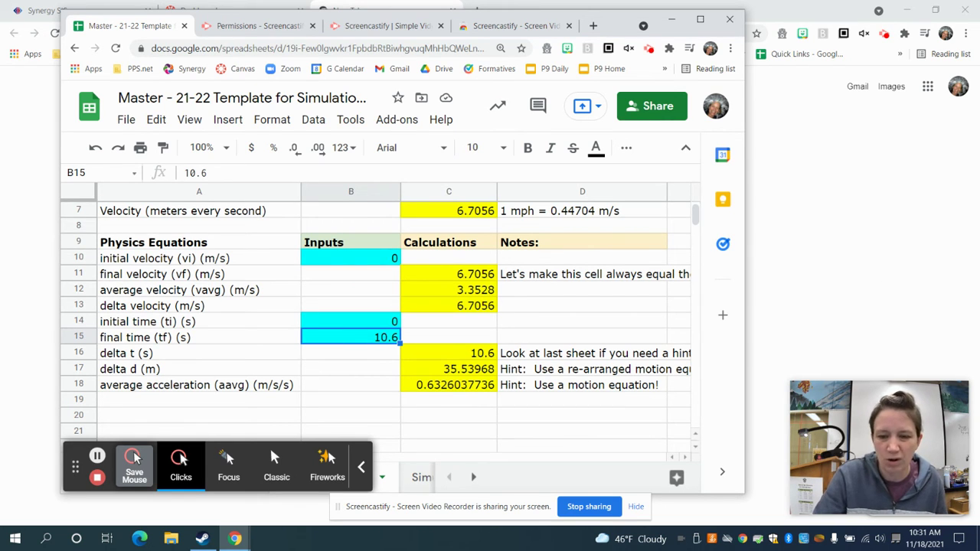
pyautogui.write('25')
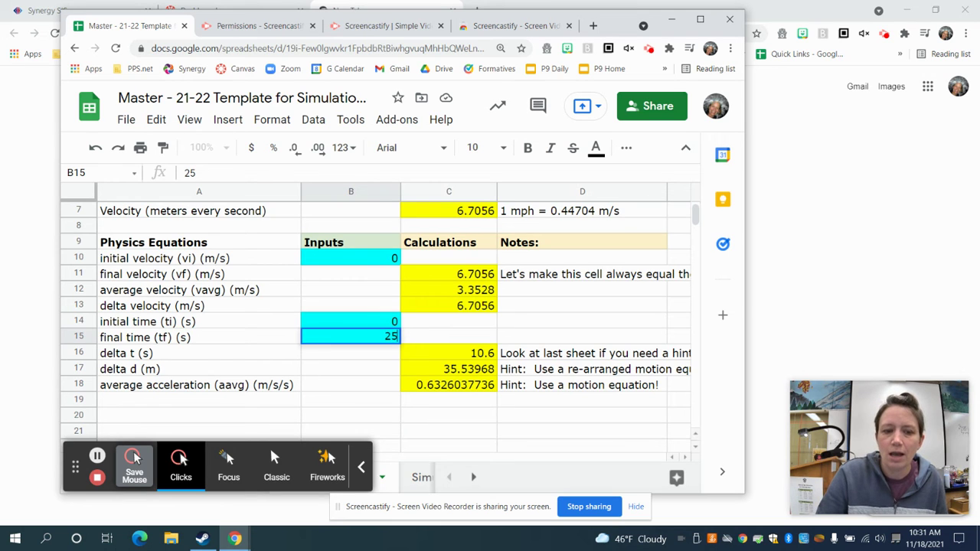
pyautogui.press('Return')
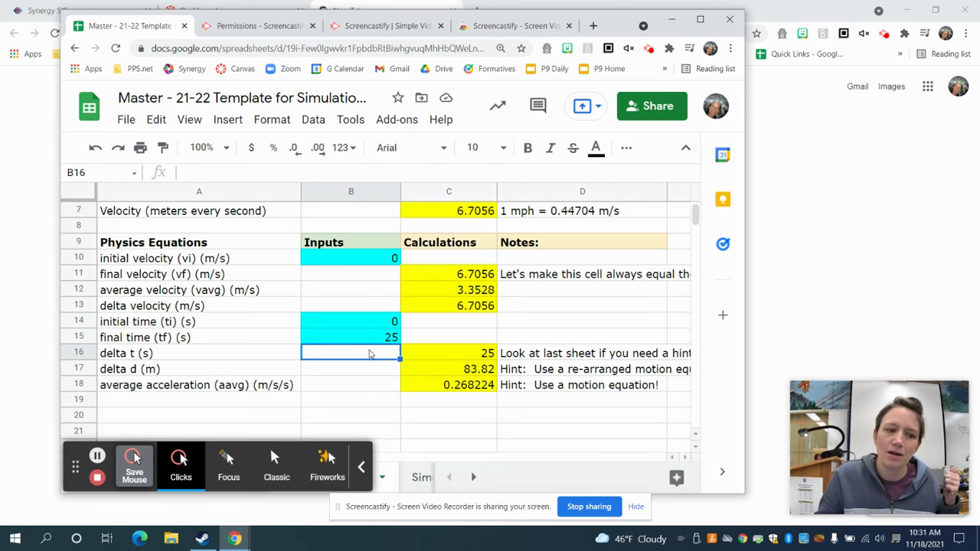
pyautogui.click(467, 386)
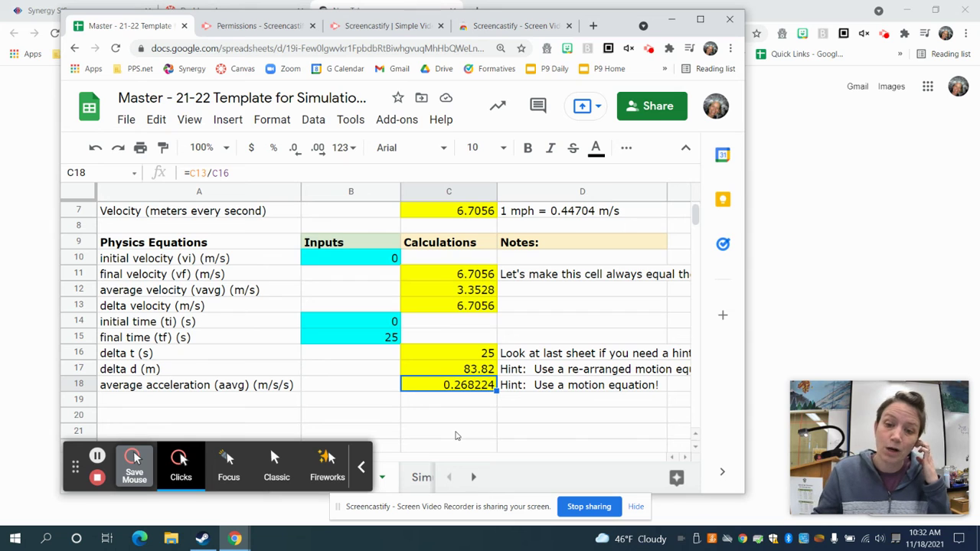
# On the Simulation sheet, enter 50 in B3 as the distance to person in metres and select the initial velocity input in B6
pyautogui.click(424, 483)
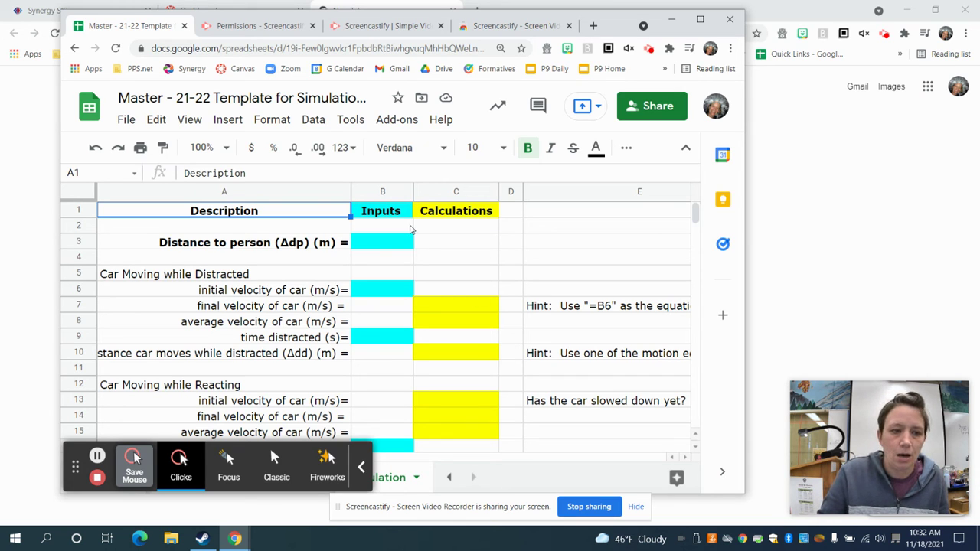
pyautogui.click(382, 244)
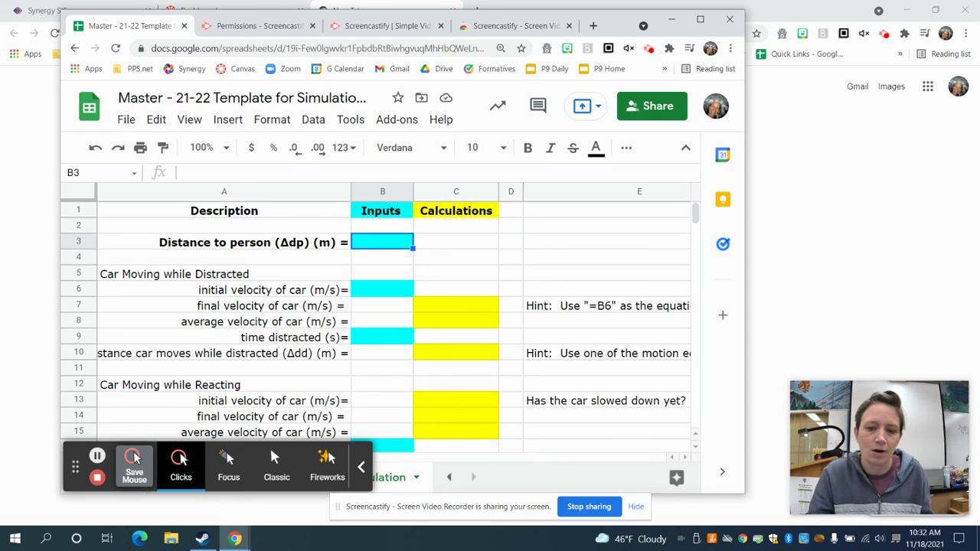
pyautogui.write('50')
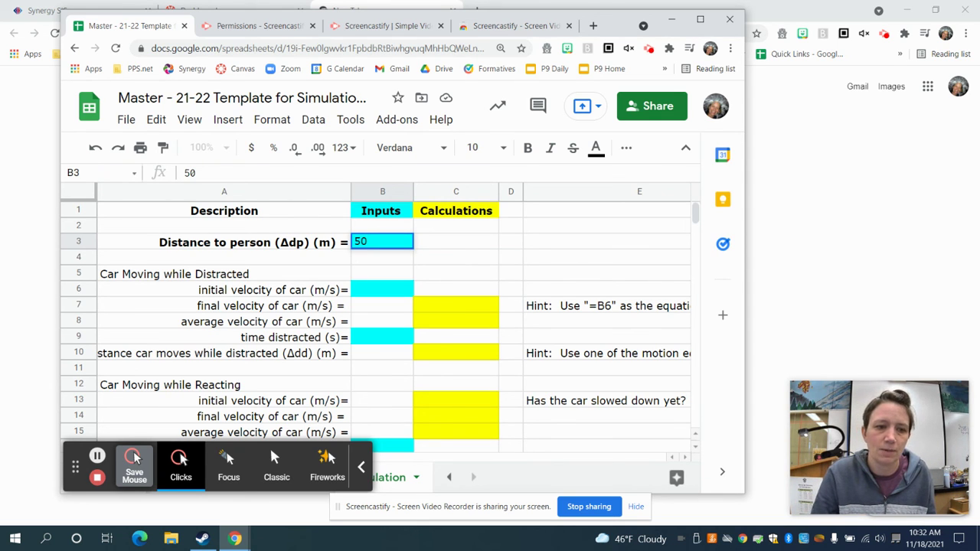
pyautogui.press('Return')
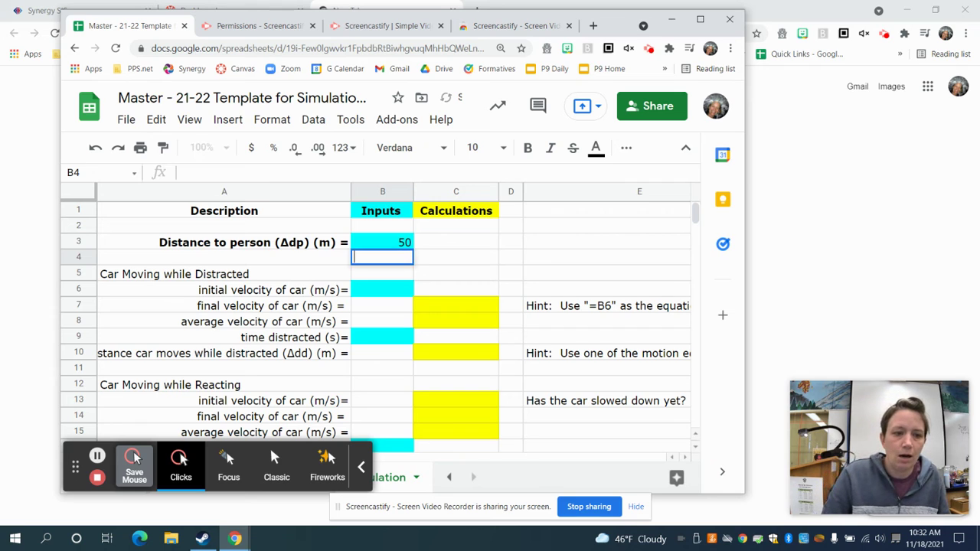
pyautogui.press('Down')
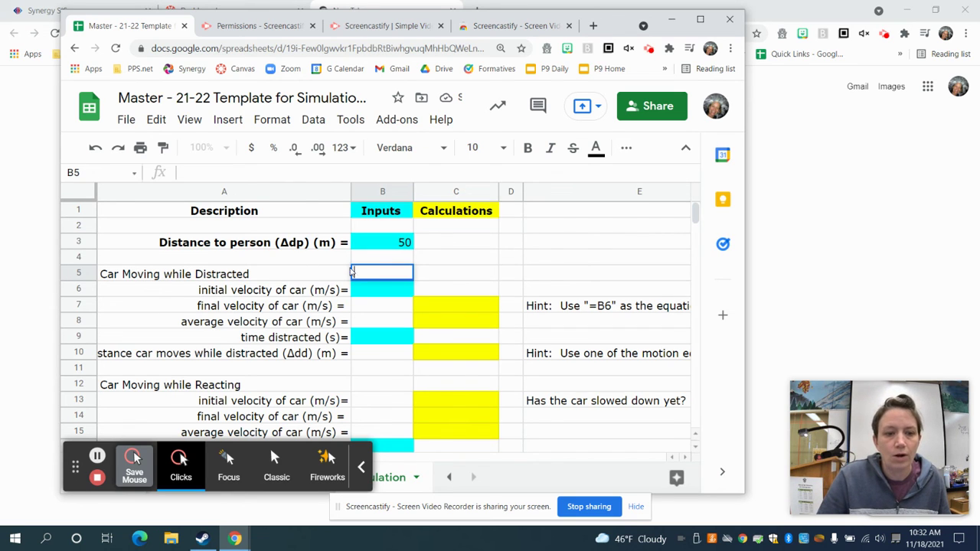
pyautogui.click(375, 290)
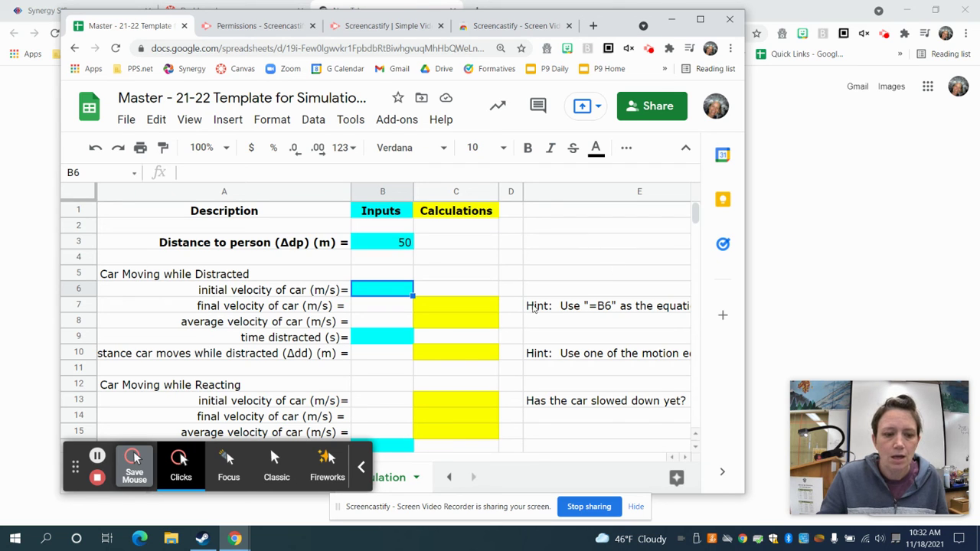
# Collapse the recorder's mouse options, return to the Physics Practice sheet and set the miles-every-hour velocity in B6 to 30
pyautogui.click(364, 470)
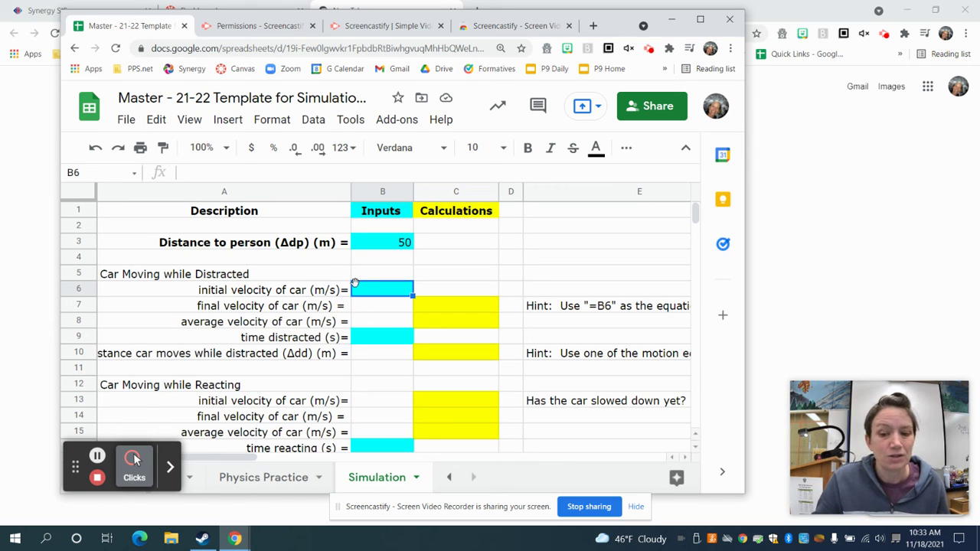
pyautogui.click(284, 477)
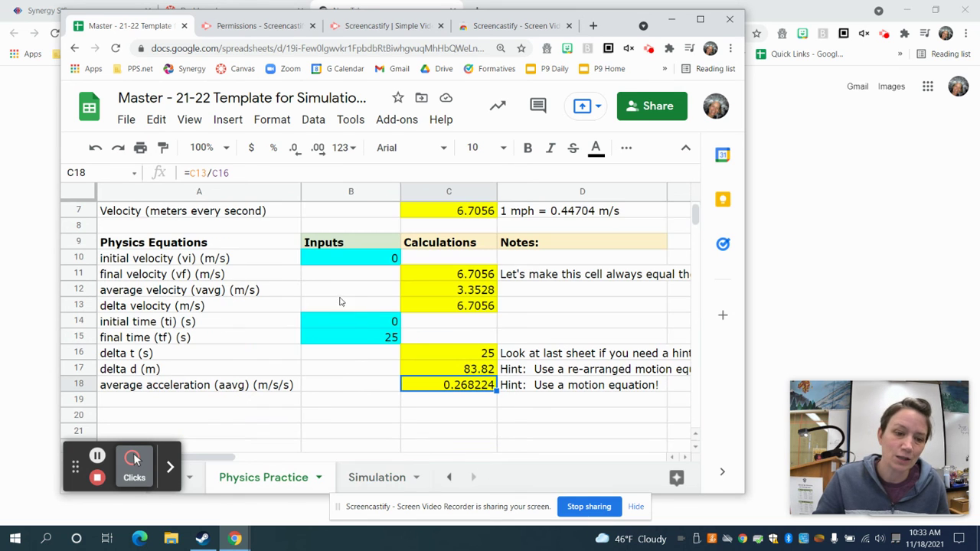
pyautogui.scroll(3, 383, 302)
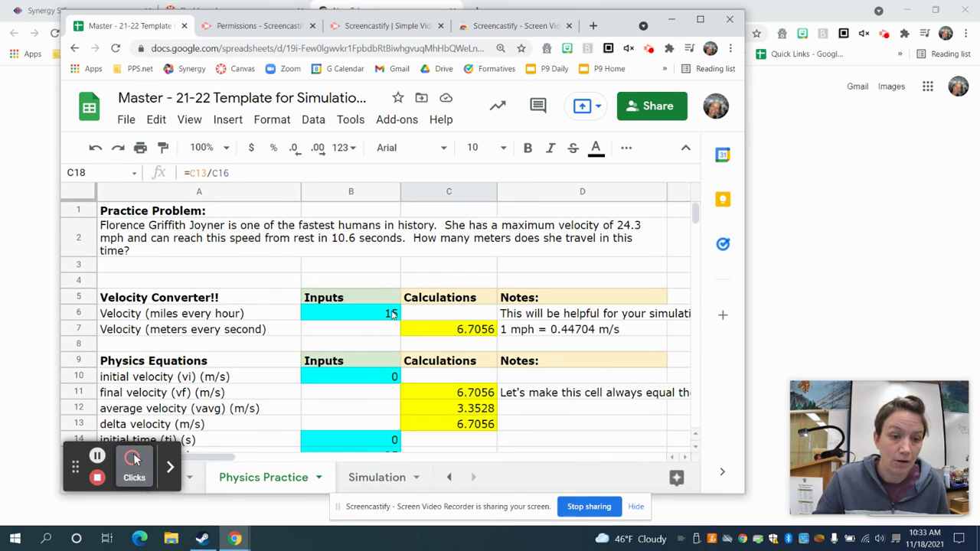
pyautogui.click(394, 315)
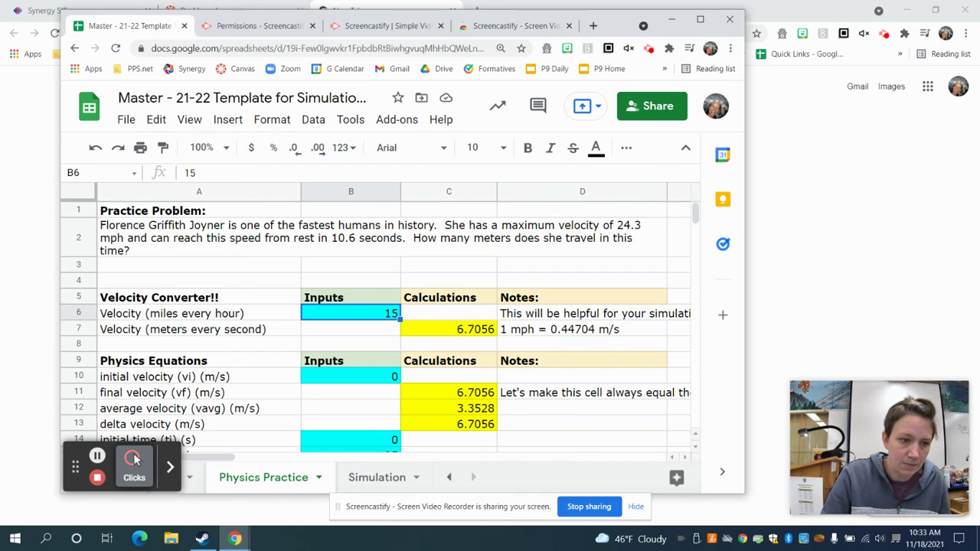
pyautogui.write('30')
pyautogui.press('Return')
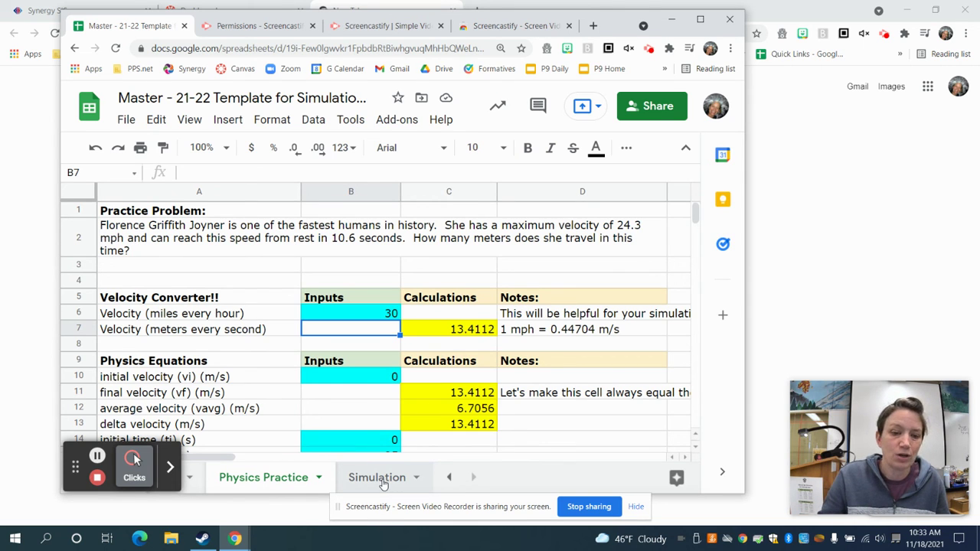
pyautogui.press('Right')
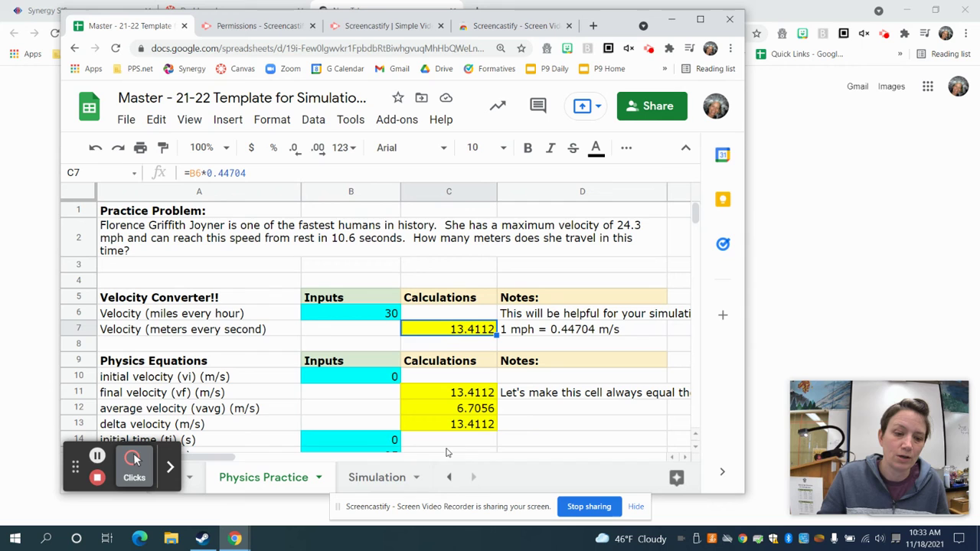
# Enter 13.4 in B6 of the Simulation sheet as the initial velocity of the car while distracted
pyautogui.click(401, 478)
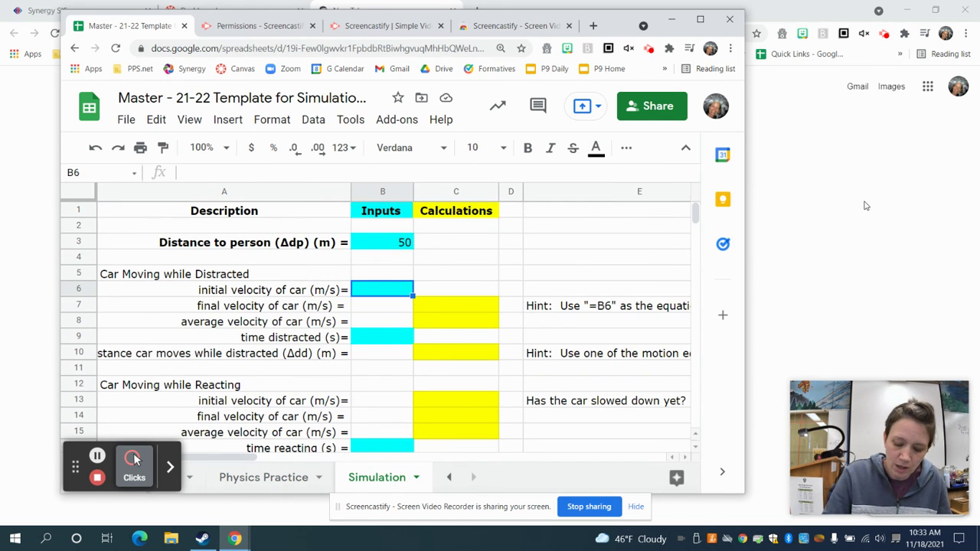
pyautogui.write('13.4')
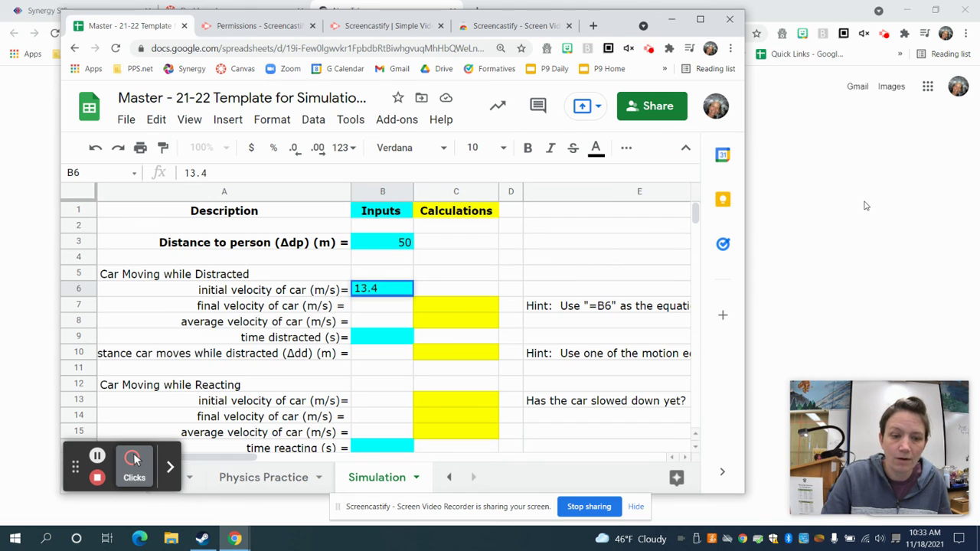
pyautogui.press('Return')
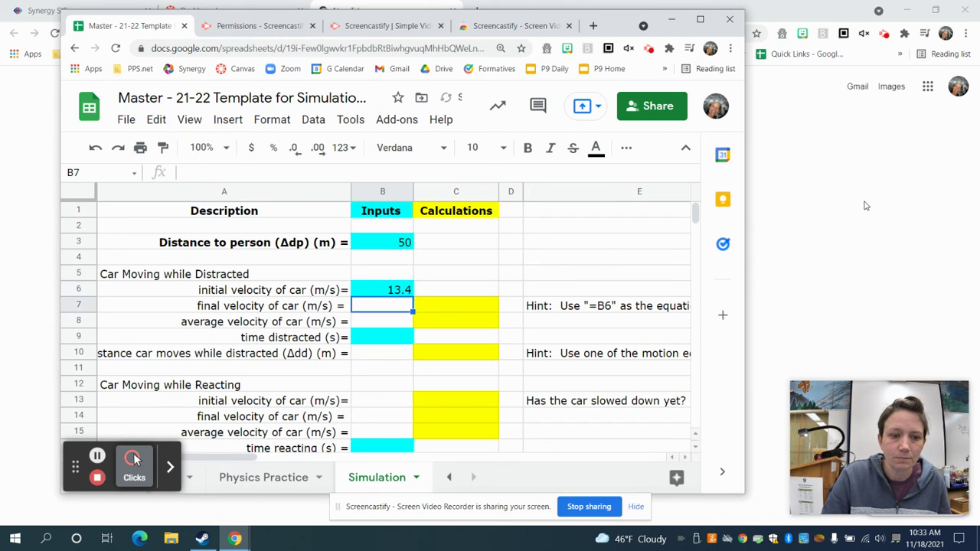
# Enter 10 in B9 as the time distracted in seconds
pyautogui.press('Return')
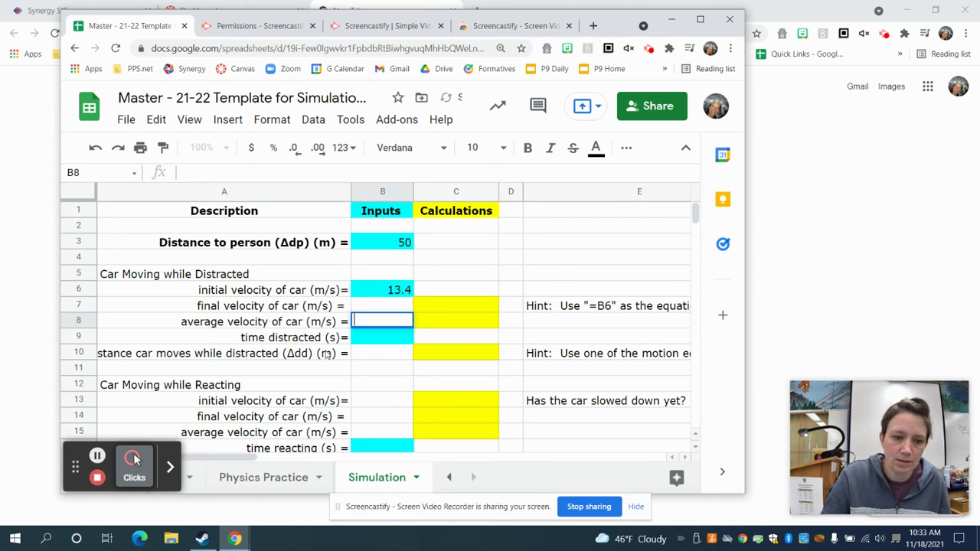
pyautogui.click(363, 341)
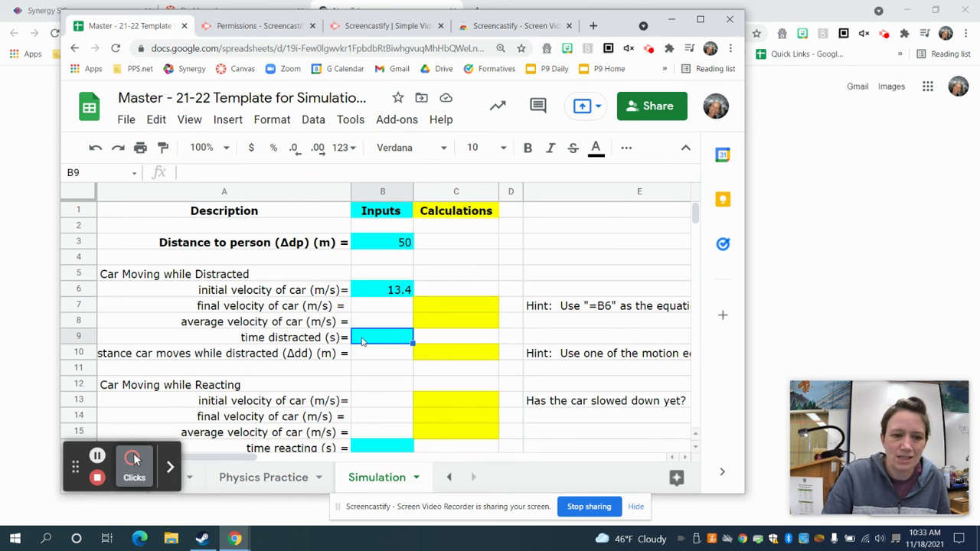
pyautogui.write('10')
pyautogui.press('Return')
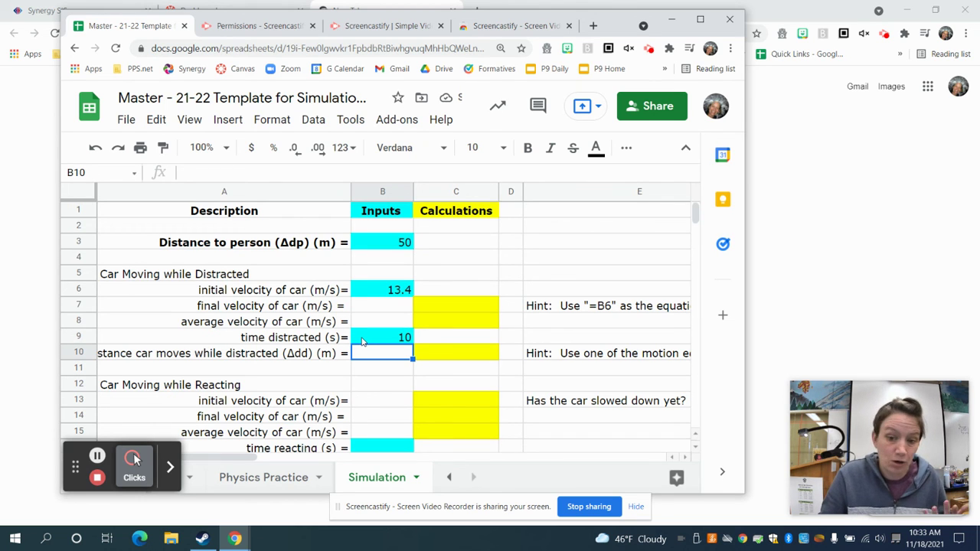
# Enter .25 in B16 as the time reacting in seconds
pyautogui.scroll(-2, 363, 342)
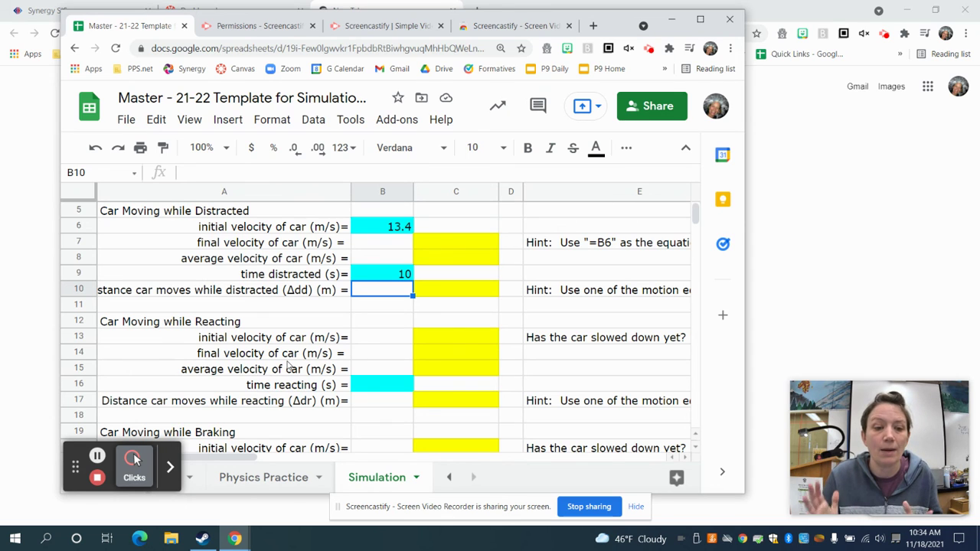
pyautogui.click(387, 384)
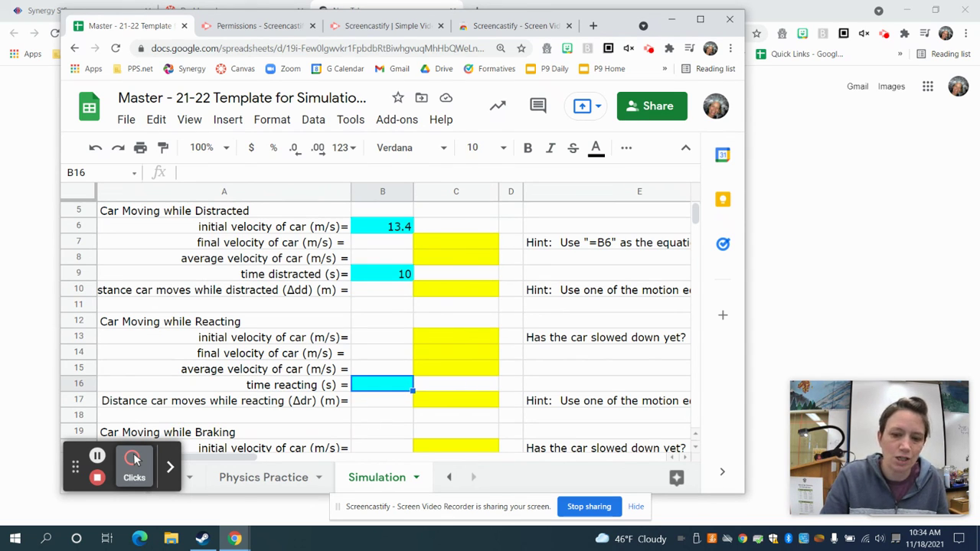
pyautogui.write('.')
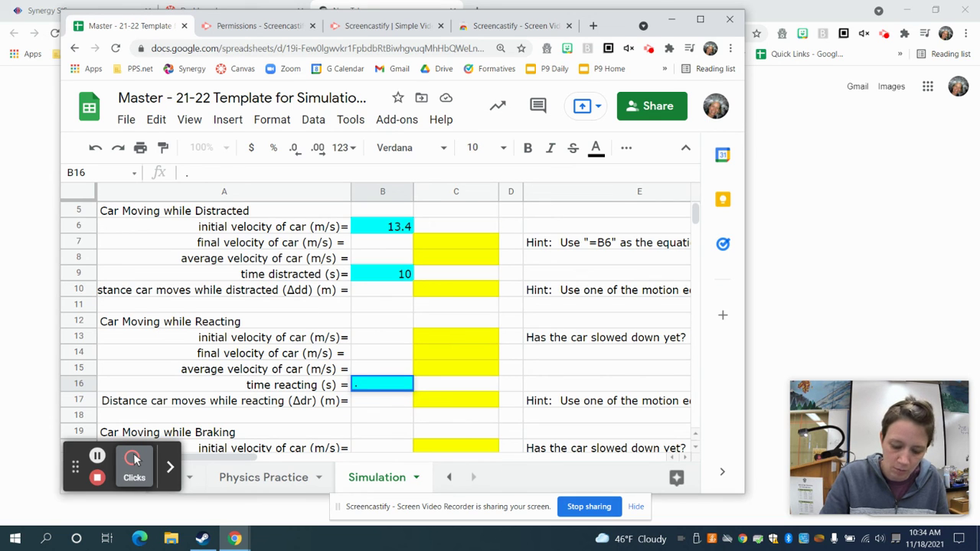
pyautogui.write('25')
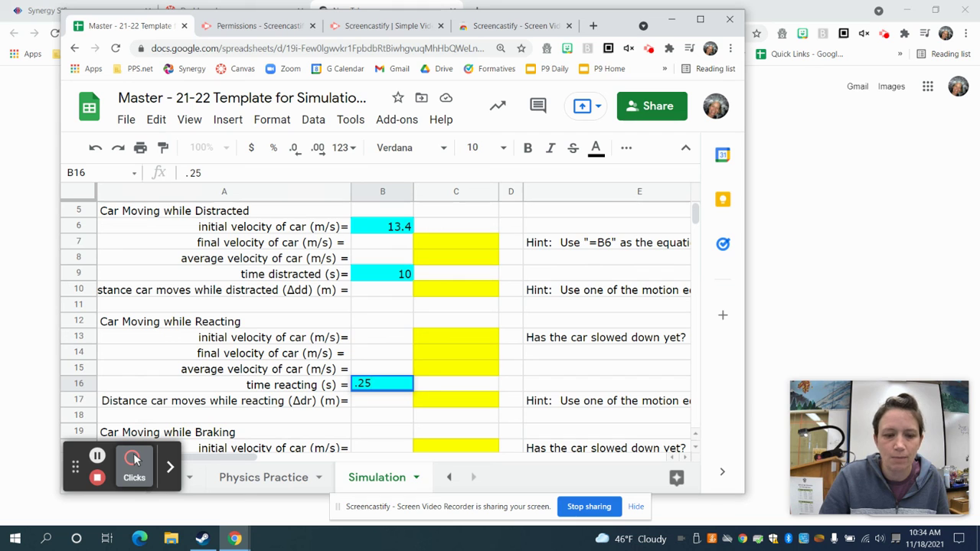
pyautogui.press('Return')
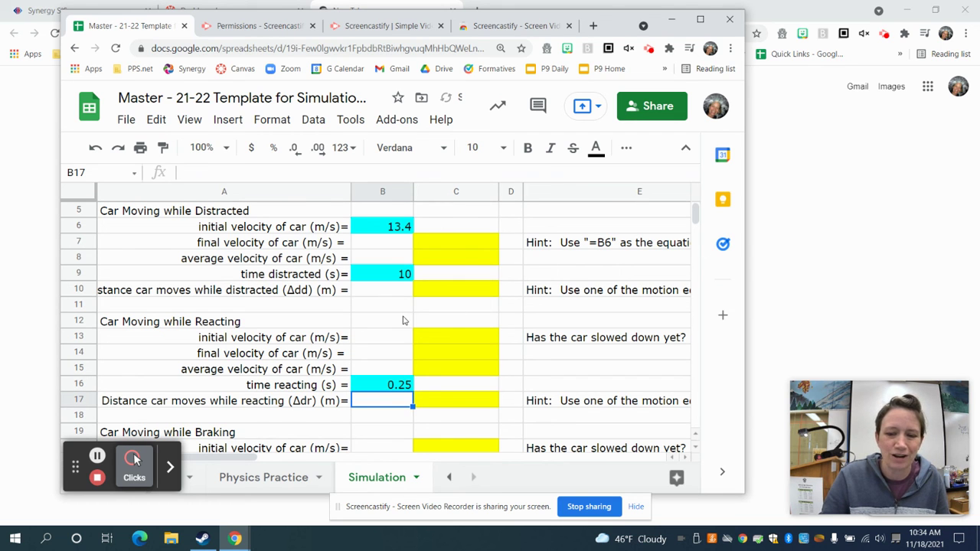
# Enter 0 in B21 as the final velocity of the braking car and select the braking acceleration input in B24
pyautogui.scroll(-1, 404, 321)
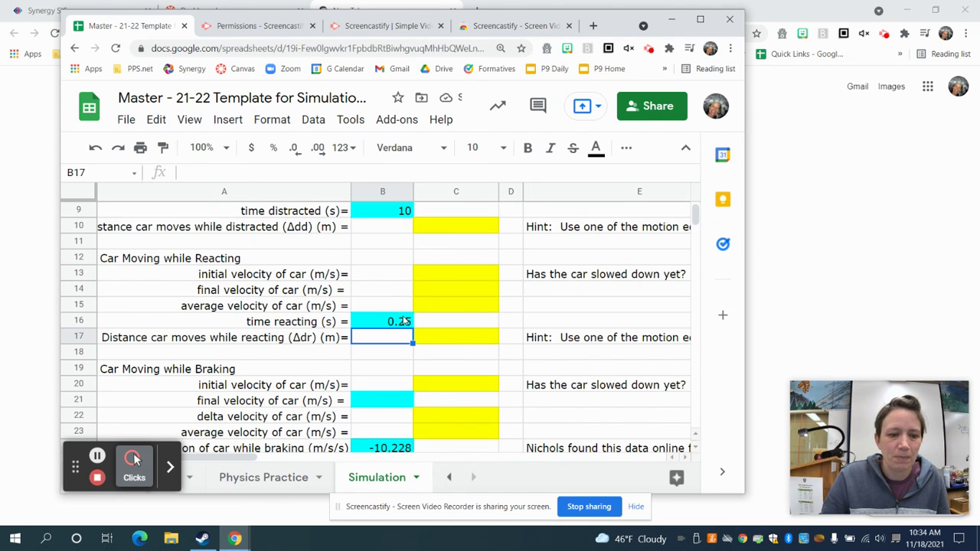
pyautogui.scroll(-1, 405, 321)
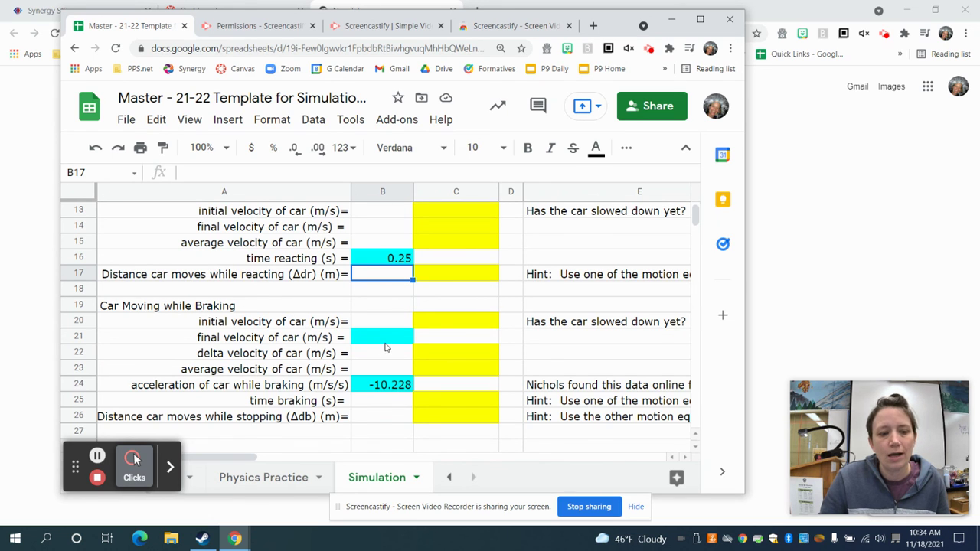
pyautogui.click(383, 342)
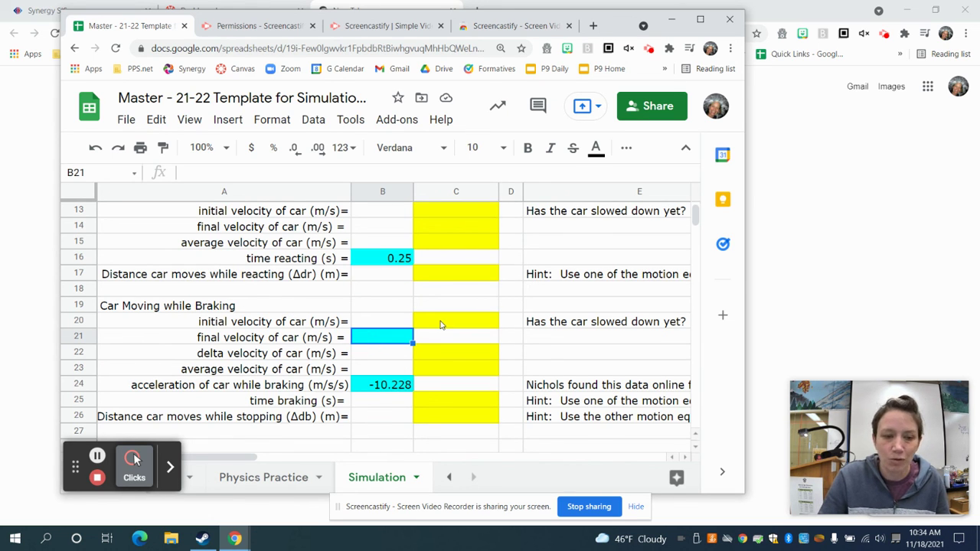
pyautogui.write('0')
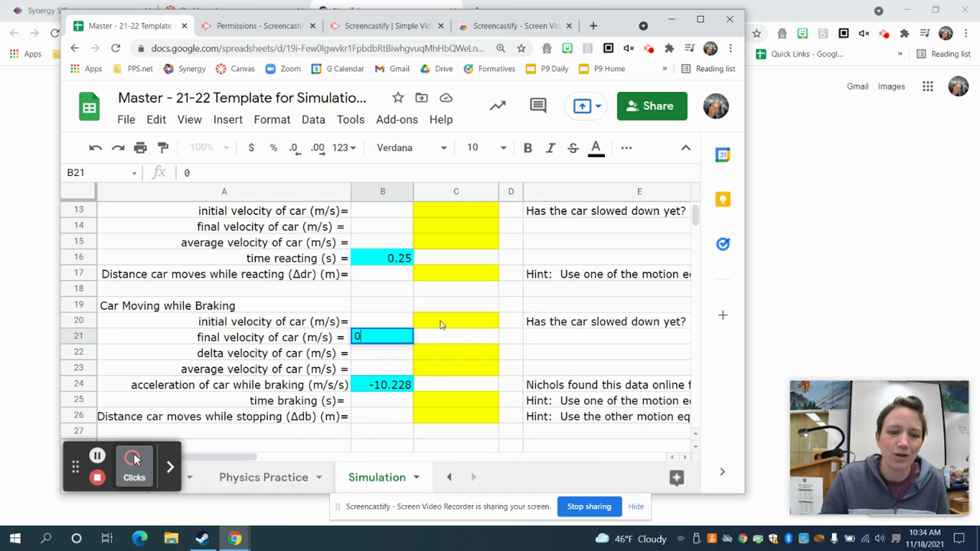
pyautogui.click(445, 360)
pyautogui.click(394, 387)
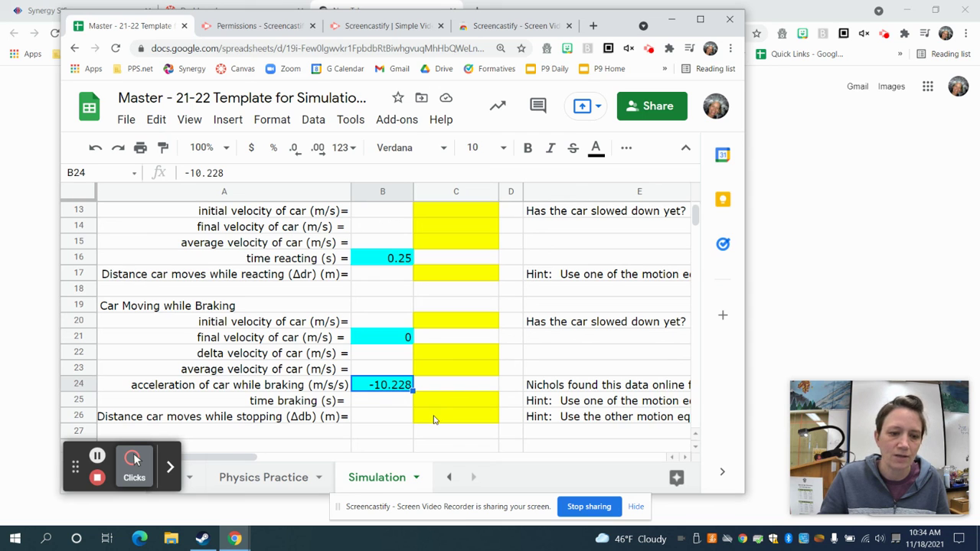
# Review the yellow calculation cells down to the "Is the person OK?" check and select the final velocity calculation in C7
pyautogui.scroll(5, 434, 420)
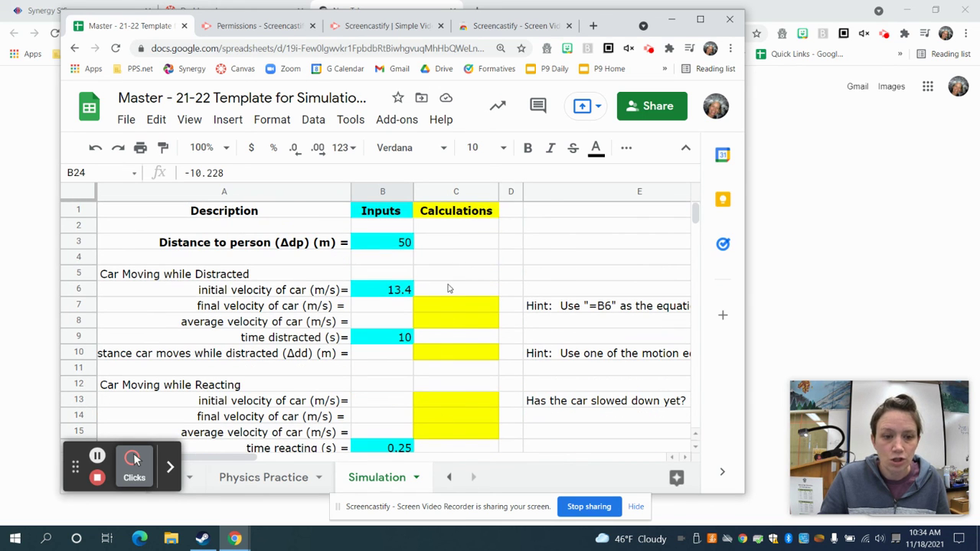
pyautogui.click(450, 304)
pyautogui.press('Down')
pyautogui.click(450, 353)
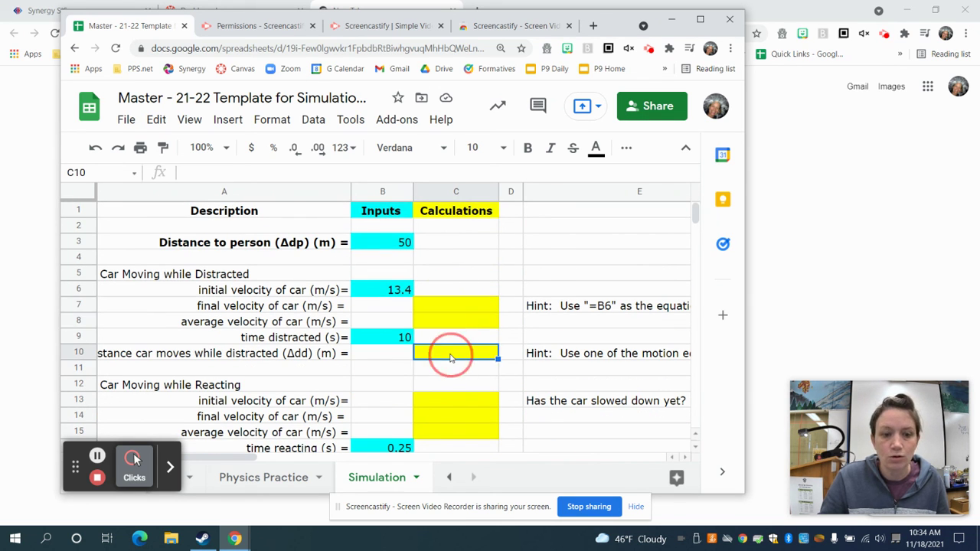
pyautogui.scroll(-2, 450, 358)
pyautogui.scroll(-7, 450, 357)
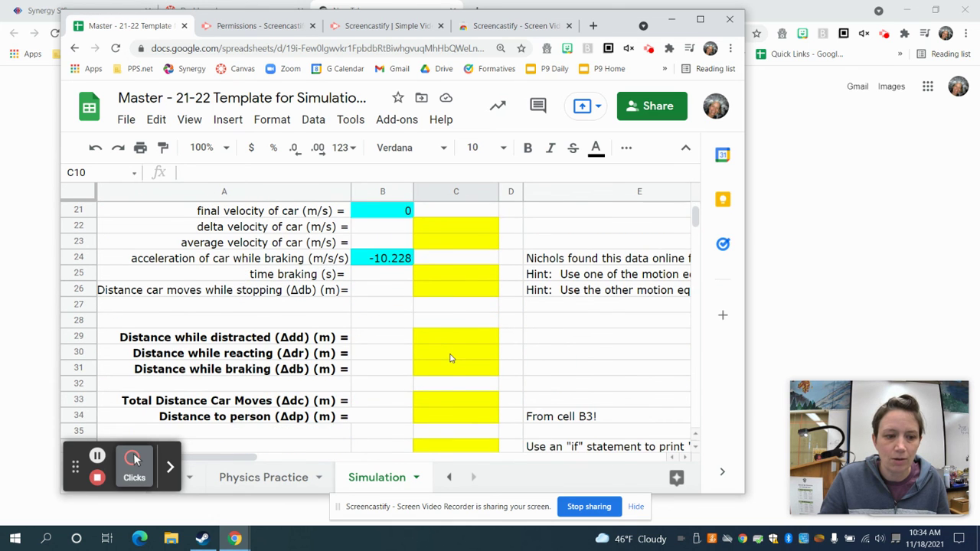
pyautogui.scroll(-2, 450, 357)
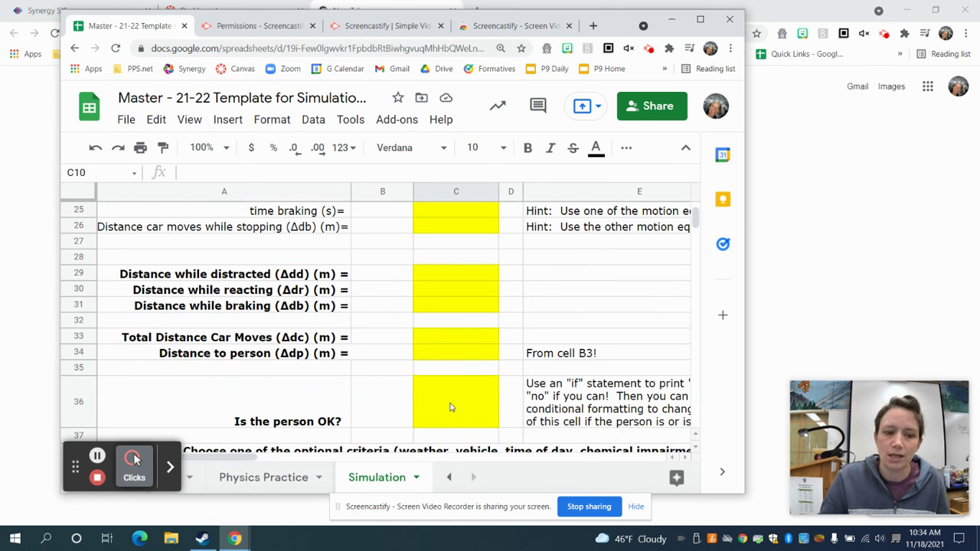
pyautogui.scroll(10, 451, 408)
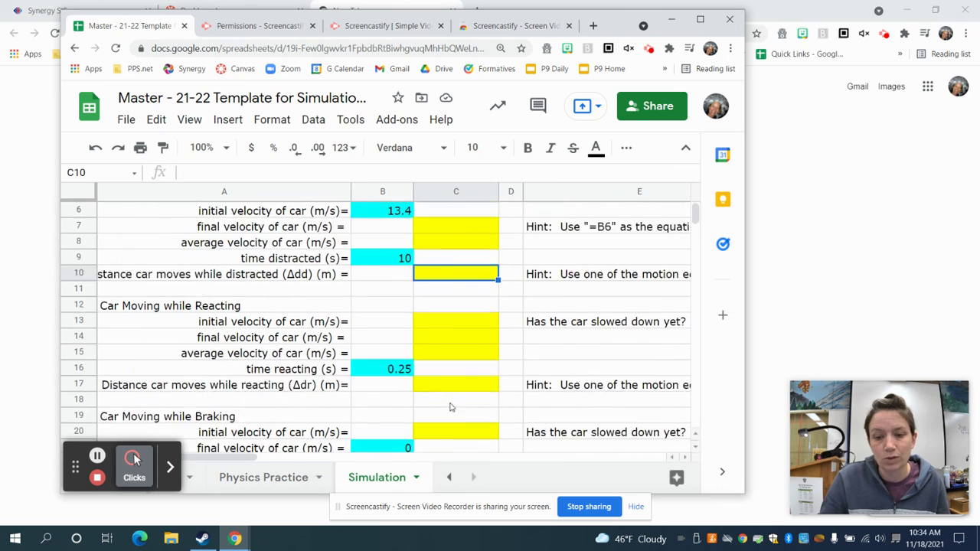
pyautogui.click(456, 306)
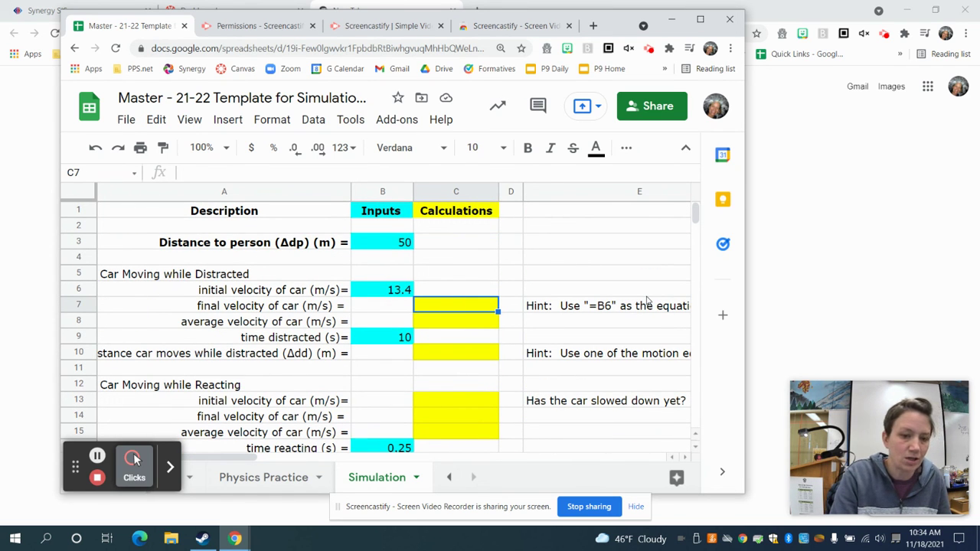
pyautogui.write('=')
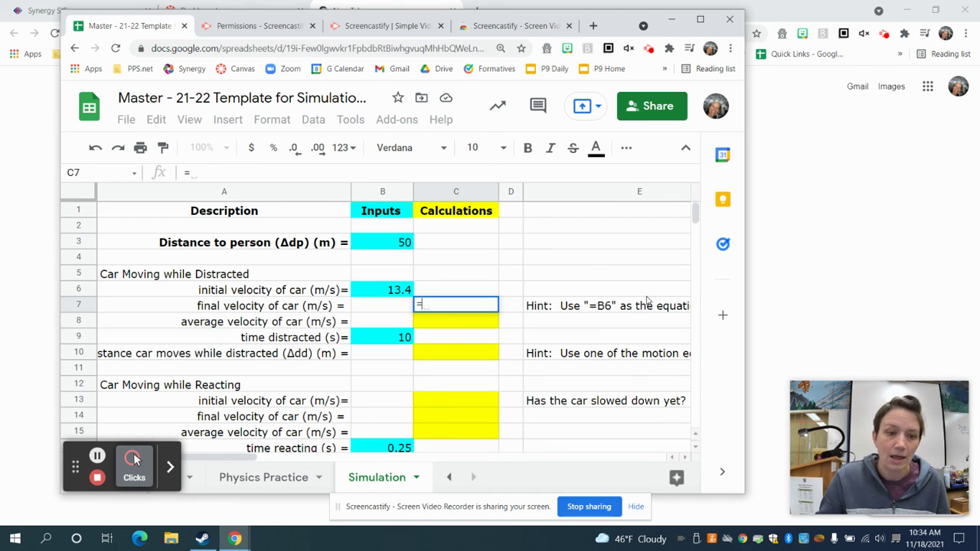
pyautogui.click(395, 244)
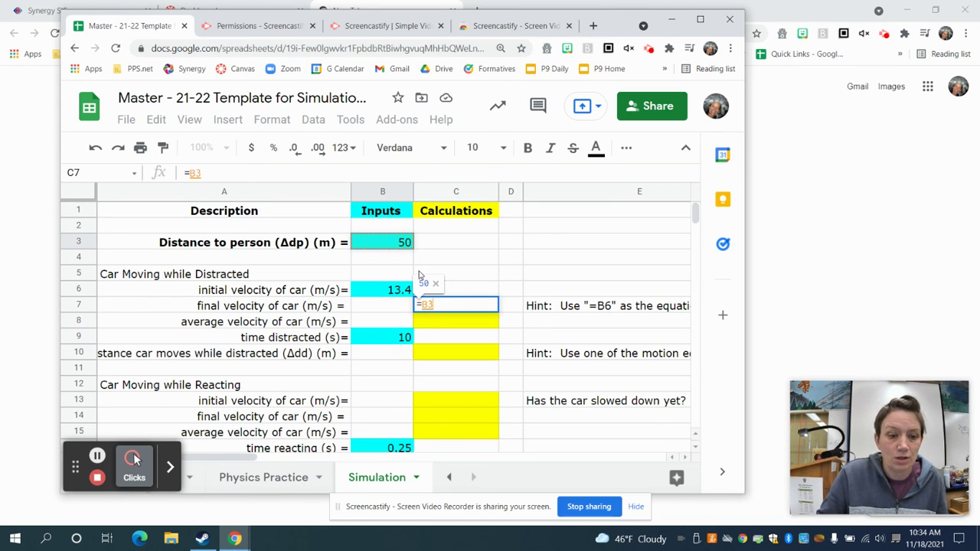
pyautogui.press('BackSpace')
pyautogui.press('BackSpace')
pyautogui.press('BackSpace')
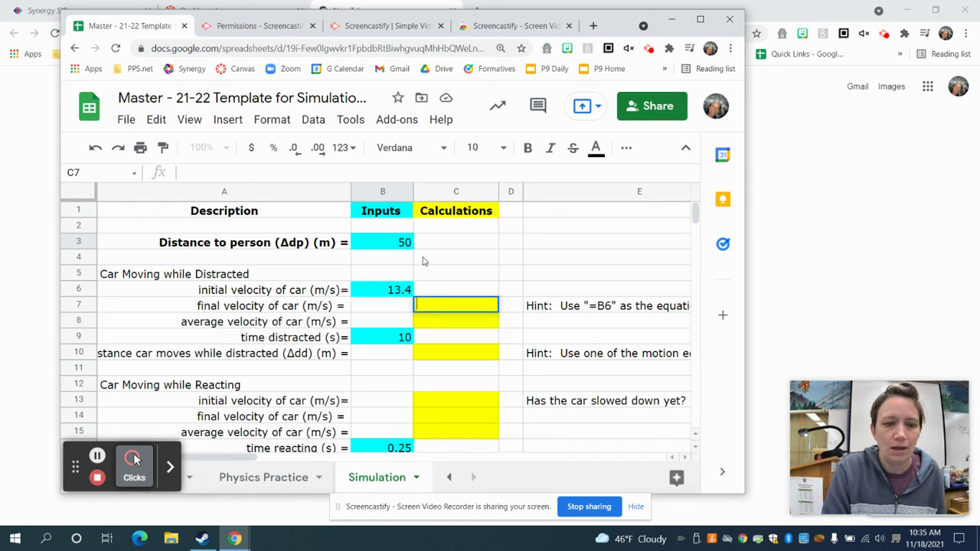
# Enter the formula =B6 in C7 as the final velocity of the distracted car
pyautogui.write('=')
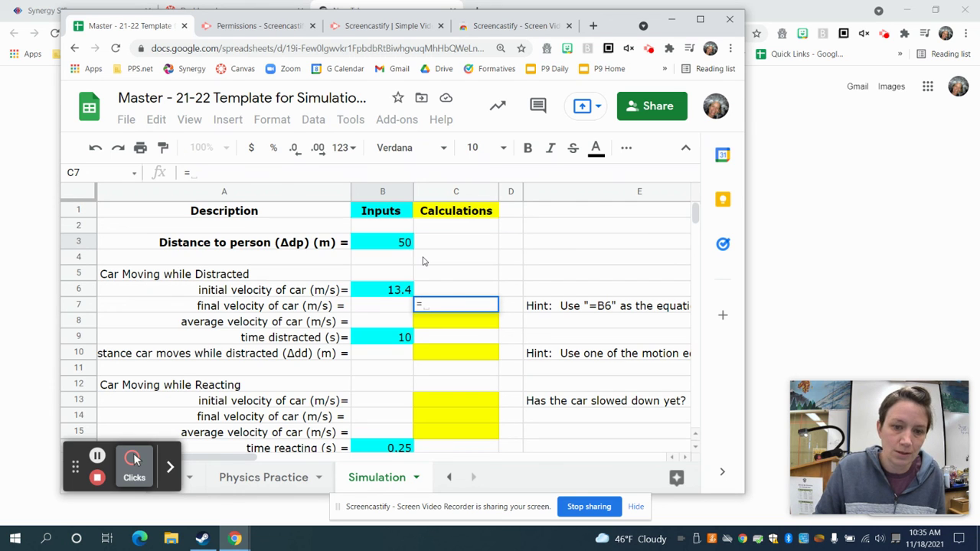
pyautogui.click(374, 291)
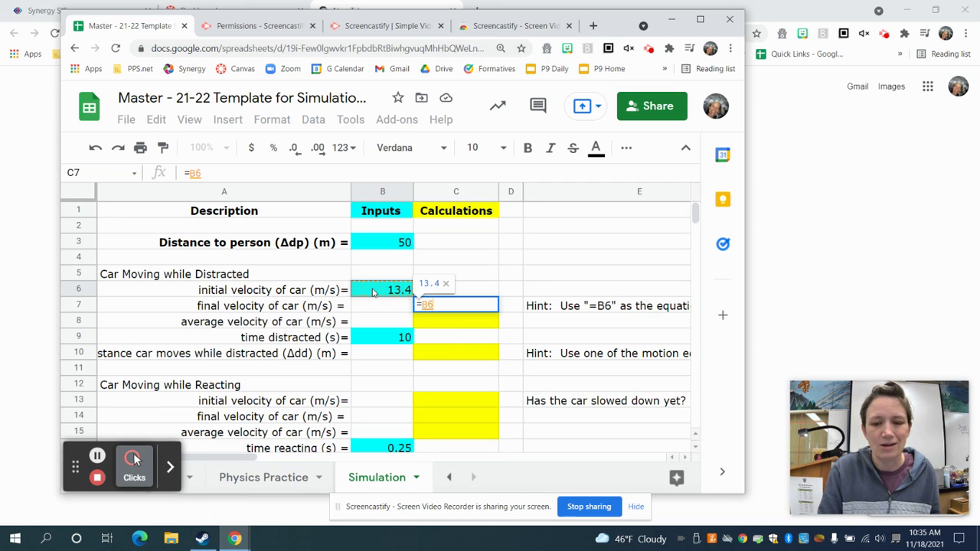
pyautogui.press('Return')
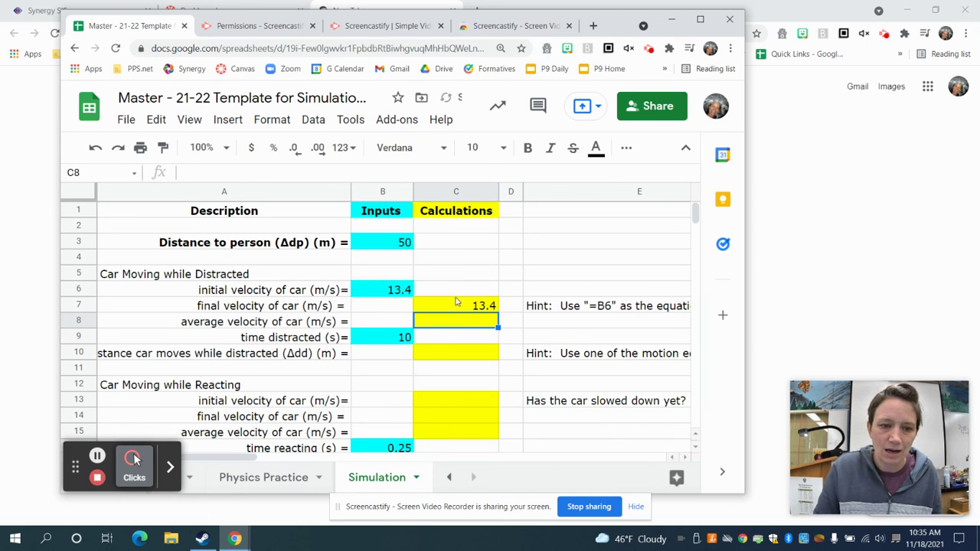
# Test the formula in C7 by setting the initial velocity in B6 to 20 and restoring it to 13.4
pyautogui.click(397, 293)
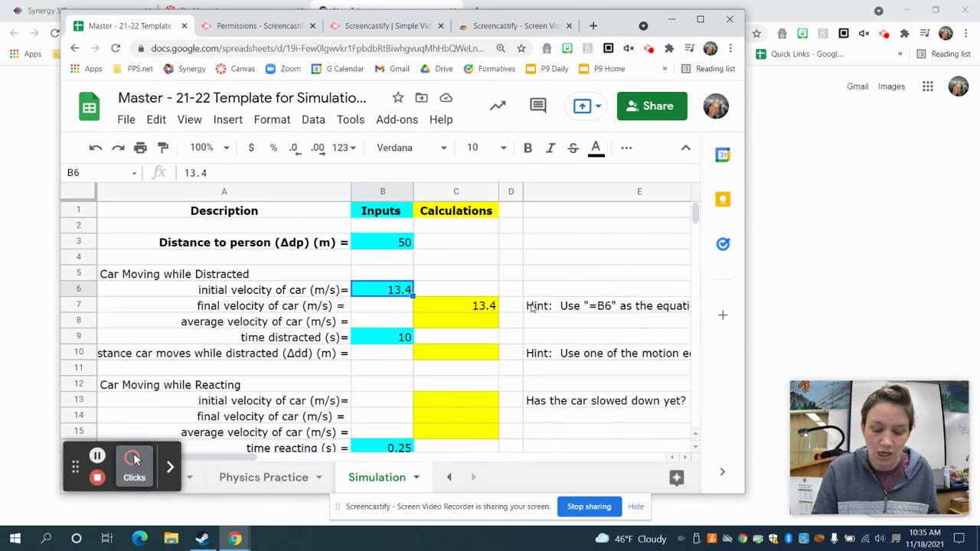
pyautogui.write('20')
pyautogui.press('Return')
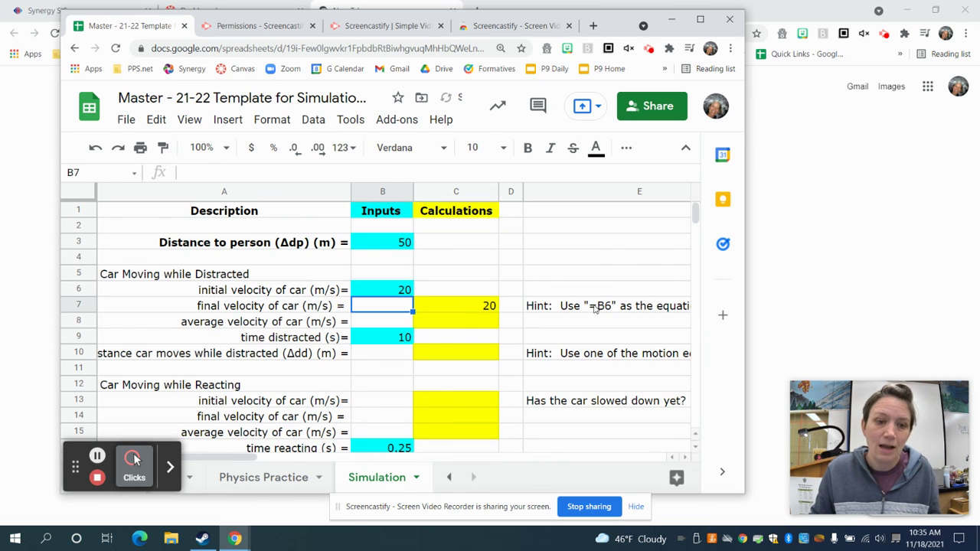
pyautogui.click(392, 289)
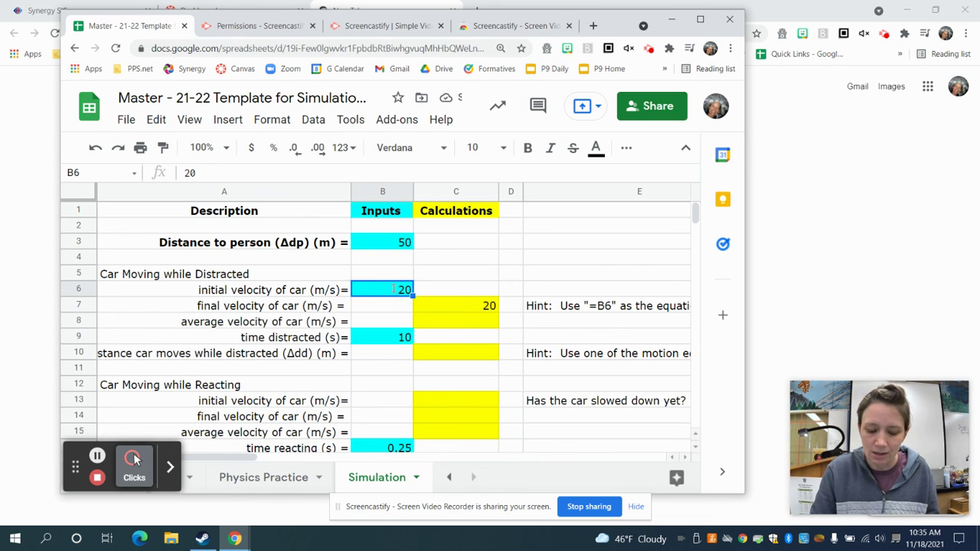
pyautogui.write('13.4')
pyautogui.press('Return')
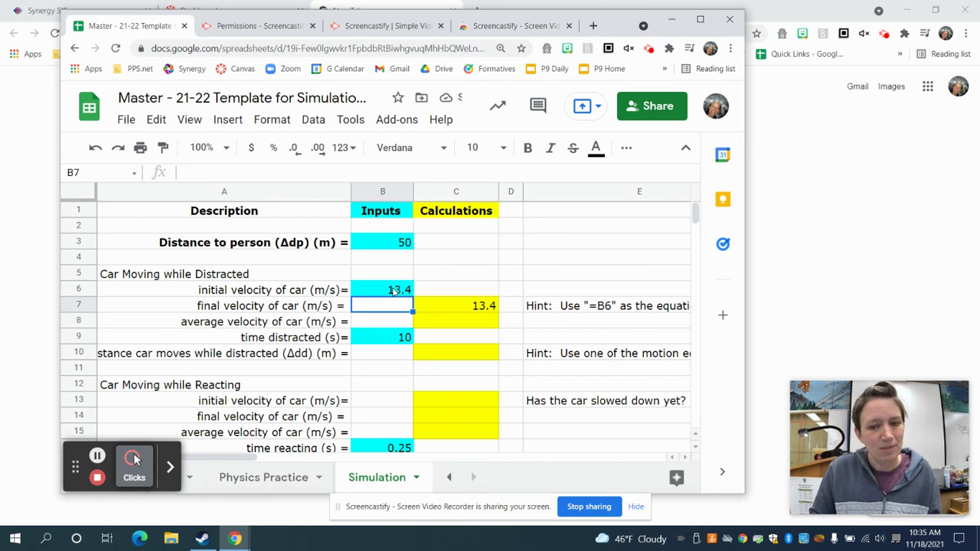
# Go through the empty calculation cells C8, C10 and C14, and select the reacting car's initial velocity in C13
pyautogui.click(470, 323)
pyautogui.click(477, 354)
pyautogui.click(477, 415)
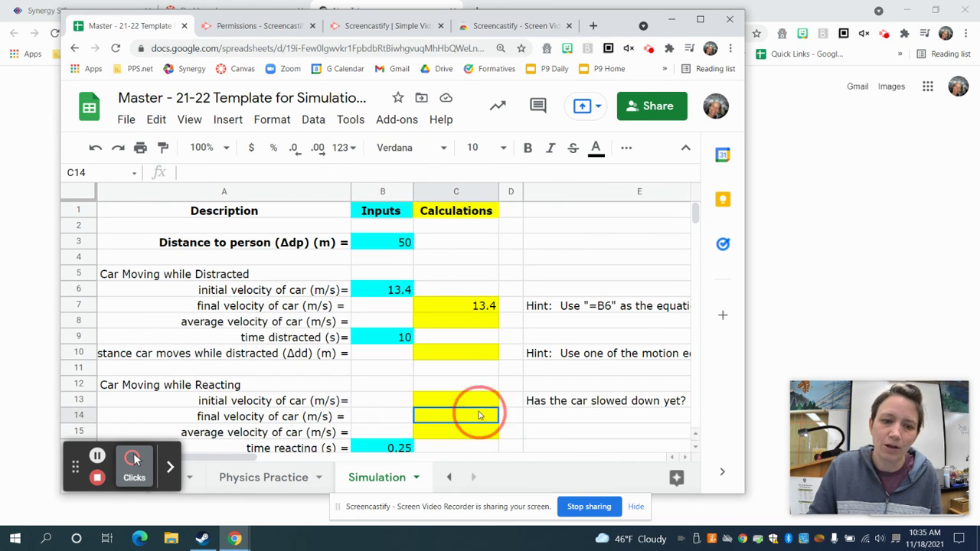
pyautogui.click(475, 401)
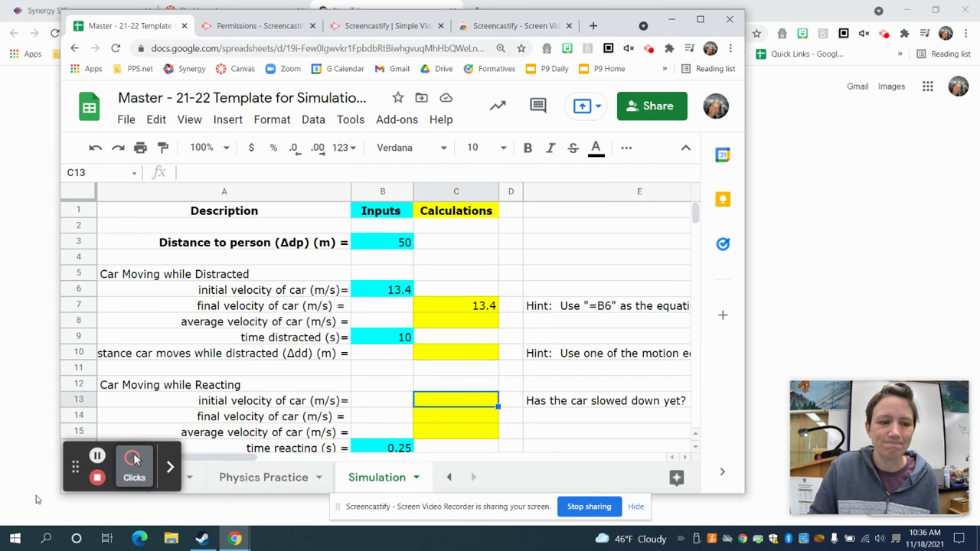